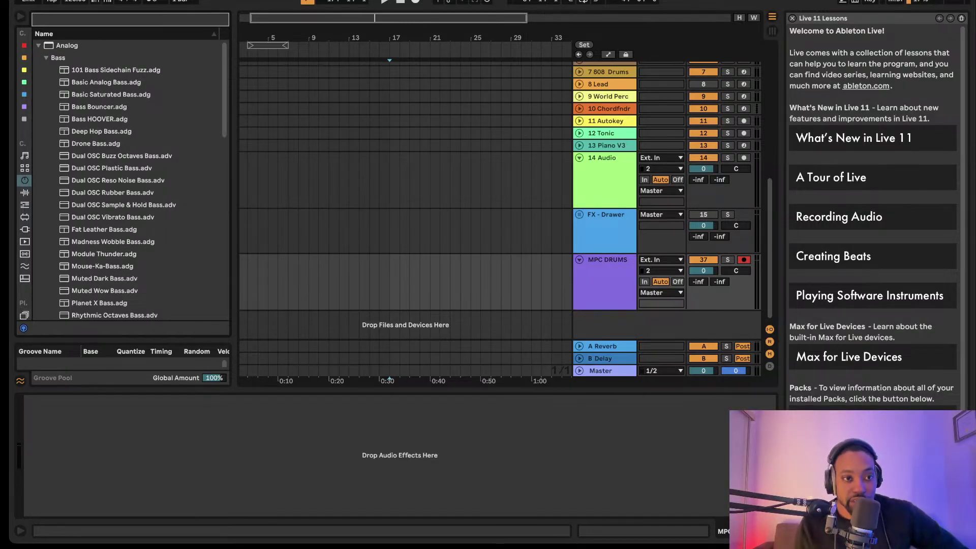
Find Reaktor 6 by searching the plug-ins for "reaktor" and load the instrument onto a new track below MPC DRUMS.
{"action": "left_click", "coordinate": [24, 229]}
{"action": "scroll", "coordinate": [130, 181], "scroll_direction": "down", "scroll_amount": 10}
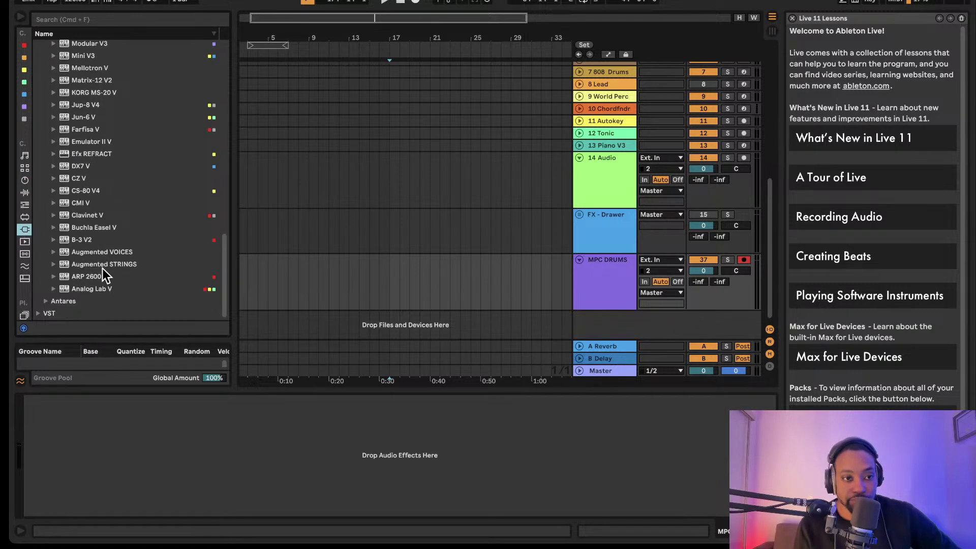
{"action": "left_click", "coordinate": [90, 15]}
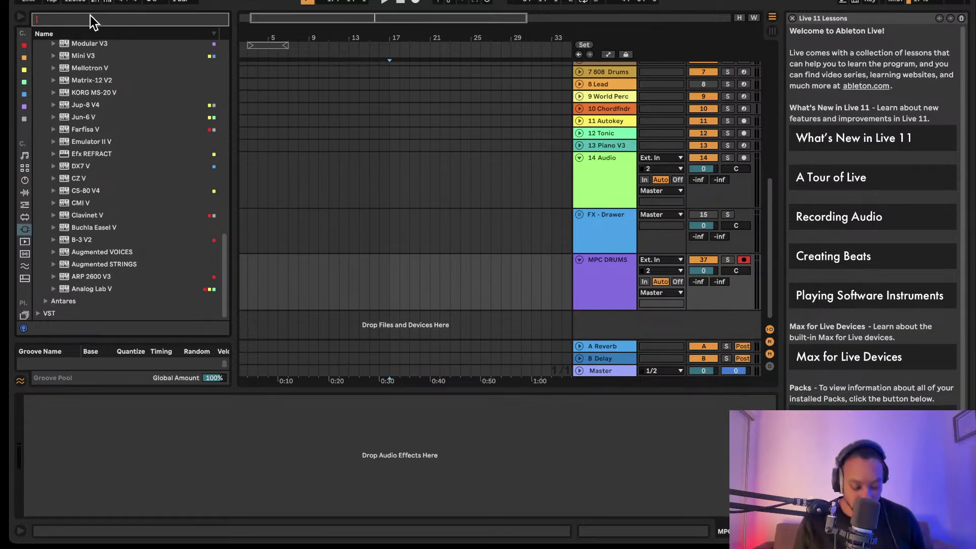
{"action": "type", "text": "reaktor"}
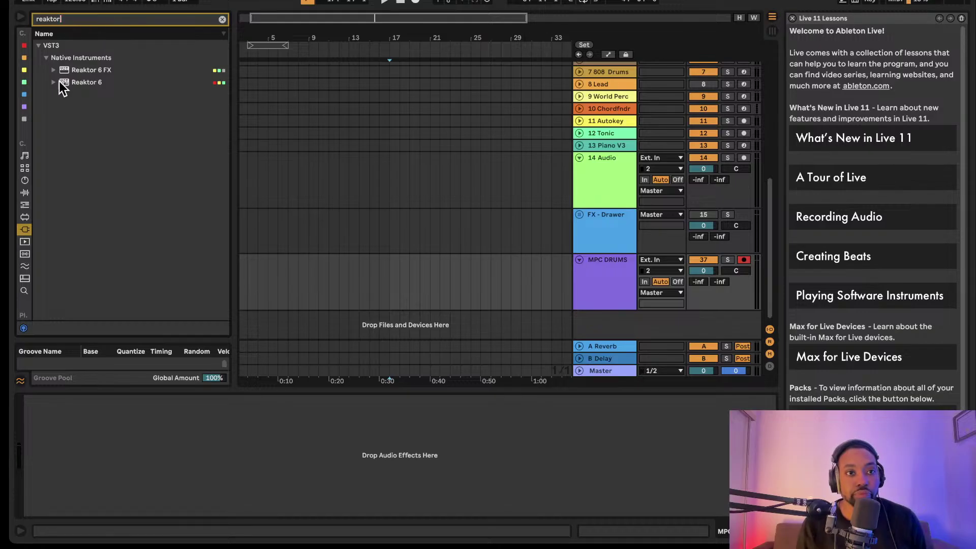
{"action": "left_click", "coordinate": [59, 81]}
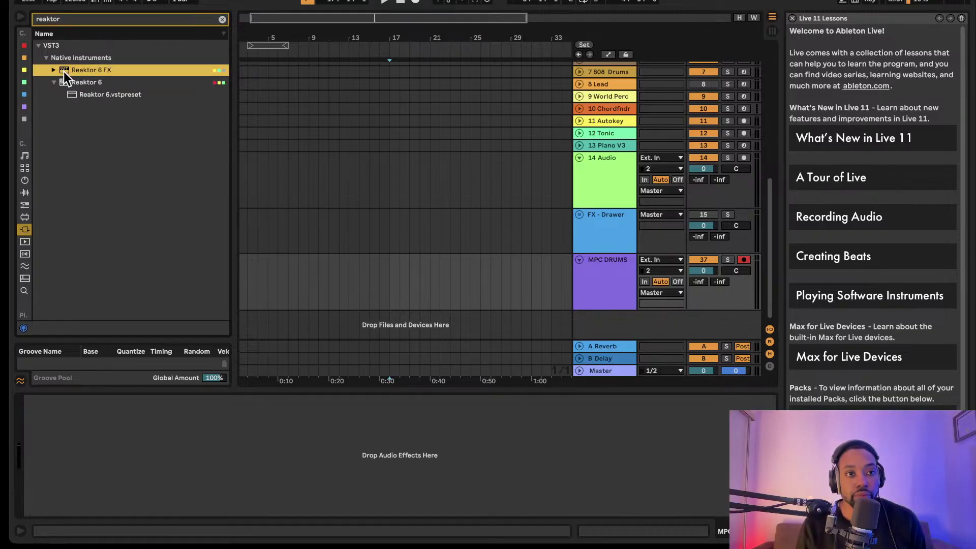
{"action": "left_click_drag", "start_coordinate": [71, 84], "coordinate": [600, 323]}
{"action": "scroll", "coordinate": [582, 318], "scroll_direction": "down", "scroll_amount": 1}
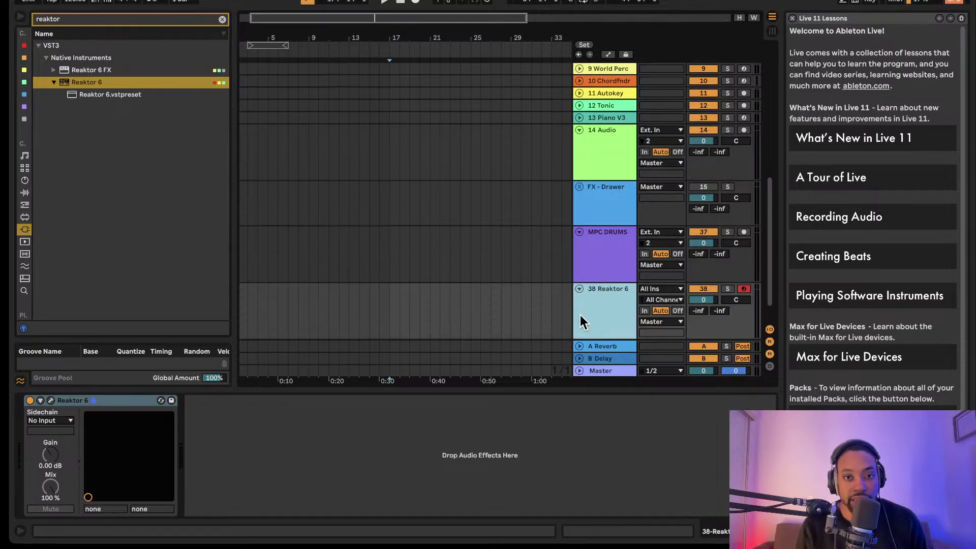
Start a new Build project in the track's Reaktor 6 plug-in and enlarge its window.
{"action": "left_click", "coordinate": [51, 400]}
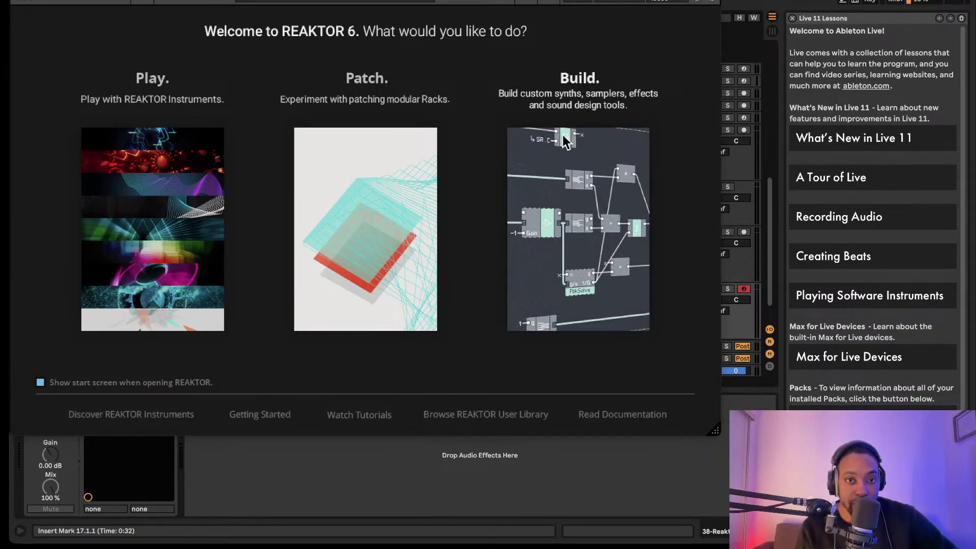
{"action": "left_click", "coordinate": [590, 204]}
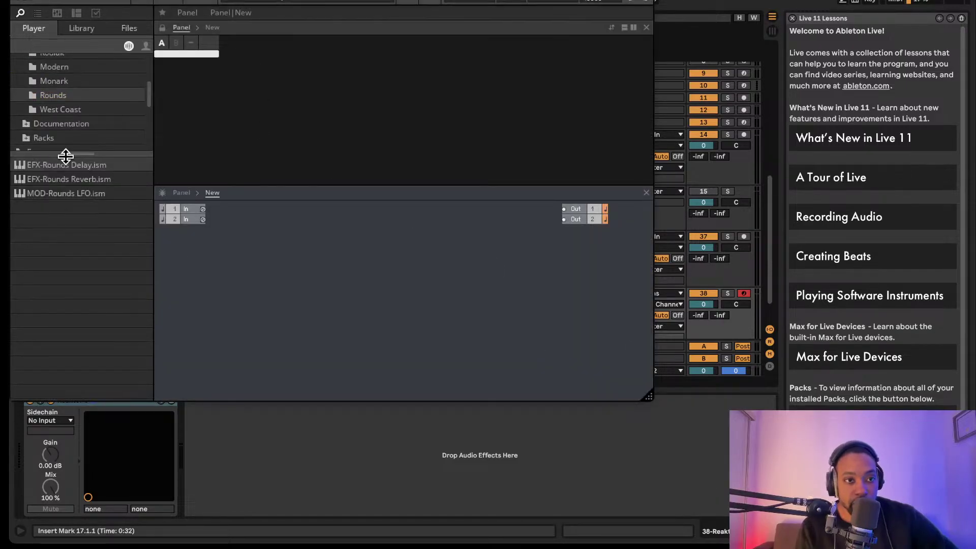
{"action": "left_click", "coordinate": [7, 89]}
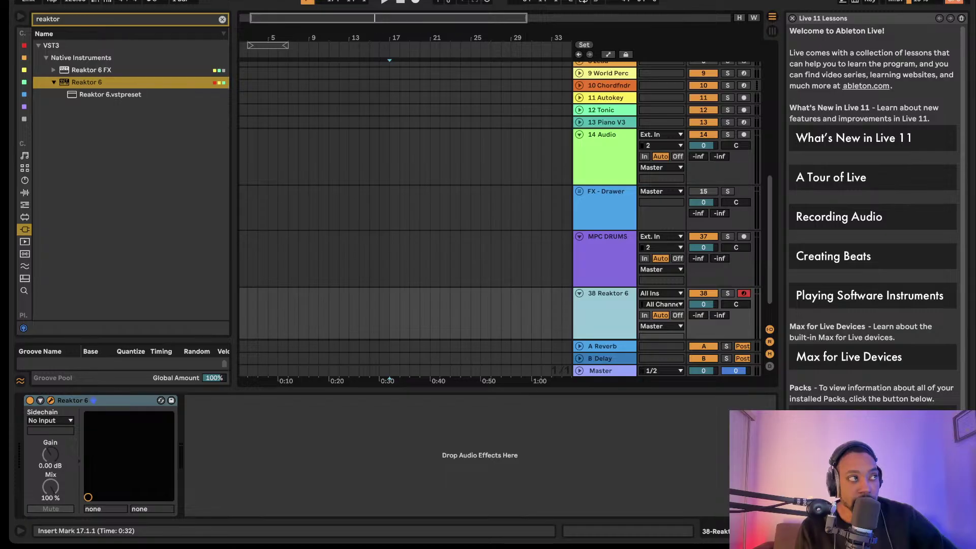
{"action": "left_click", "coordinate": [120, 428]}
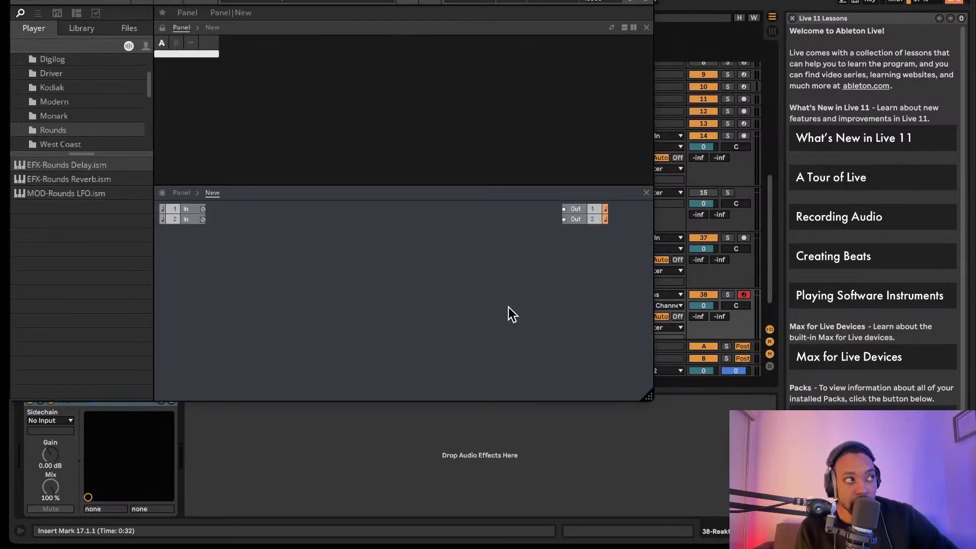
{"action": "left_click_drag", "start_coordinate": [648, 396], "coordinate": [813, 486]}
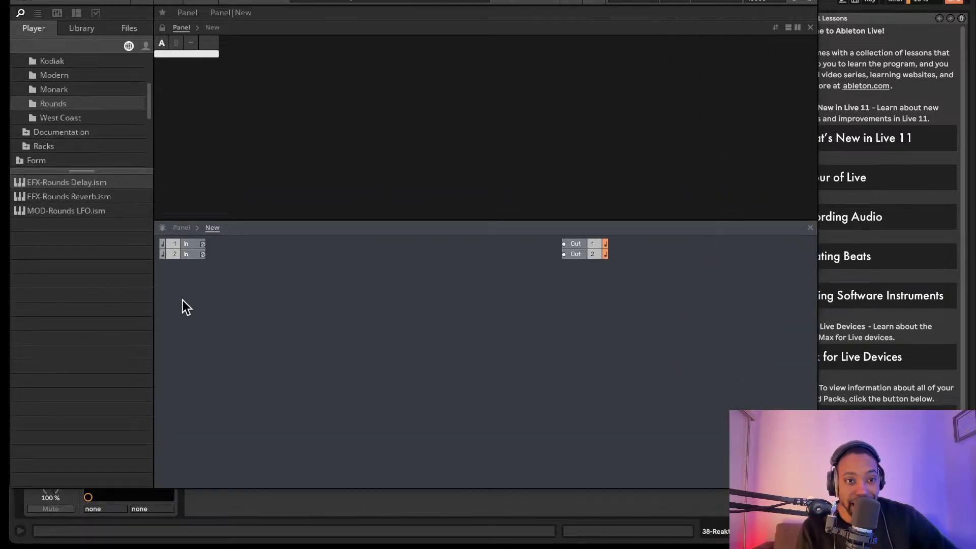
Add the Bento VCA block from the Blocks Base Bento Box folder to the structure, placing it below the output ports.
{"action": "scroll", "coordinate": [65, 90], "scroll_direction": "up", "scroll_amount": 3}
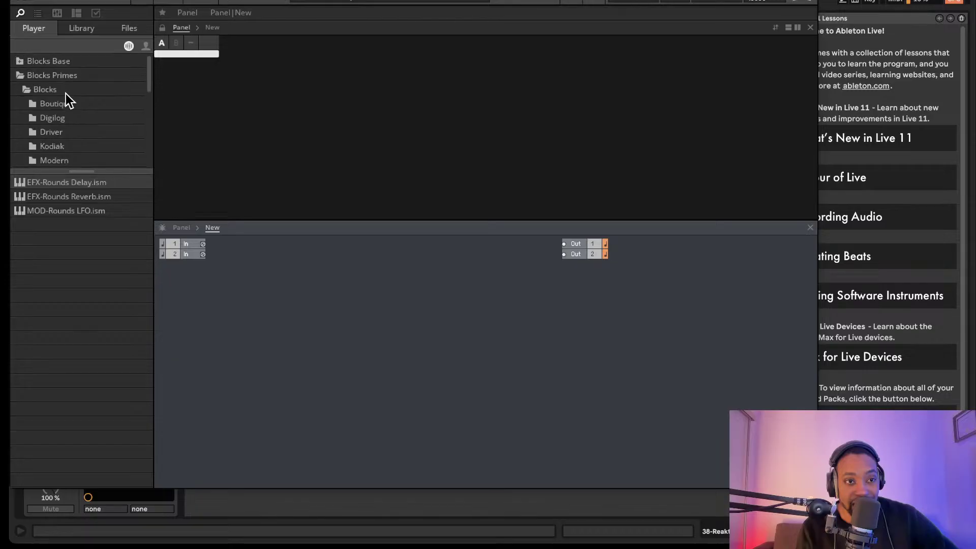
{"action": "left_click", "coordinate": [25, 67]}
{"action": "left_click", "coordinate": [28, 76]}
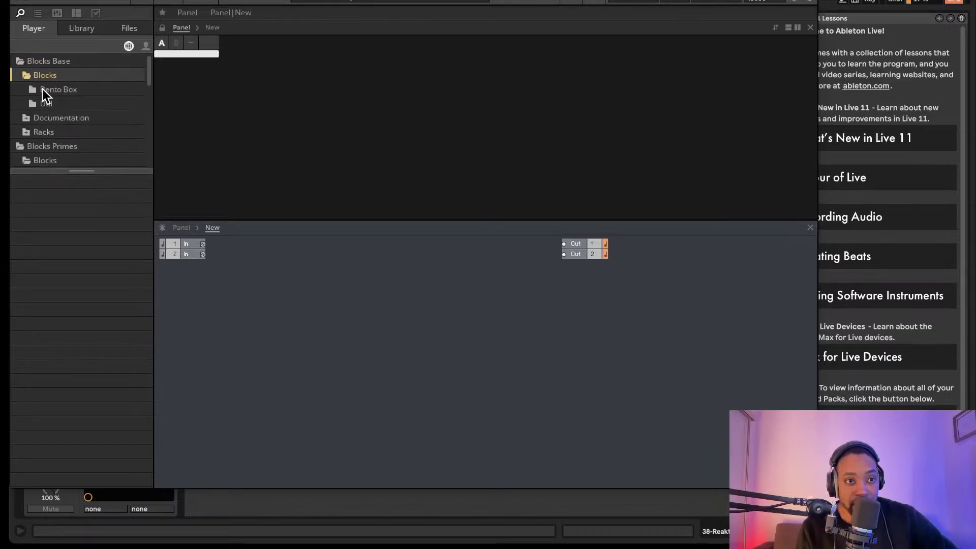
{"action": "left_click", "coordinate": [42, 89]}
{"action": "left_click_drag", "start_coordinate": [79, 187], "coordinate": [516, 297]}
{"action": "left_click_drag", "start_coordinate": [566, 343], "coordinate": [614, 346]}
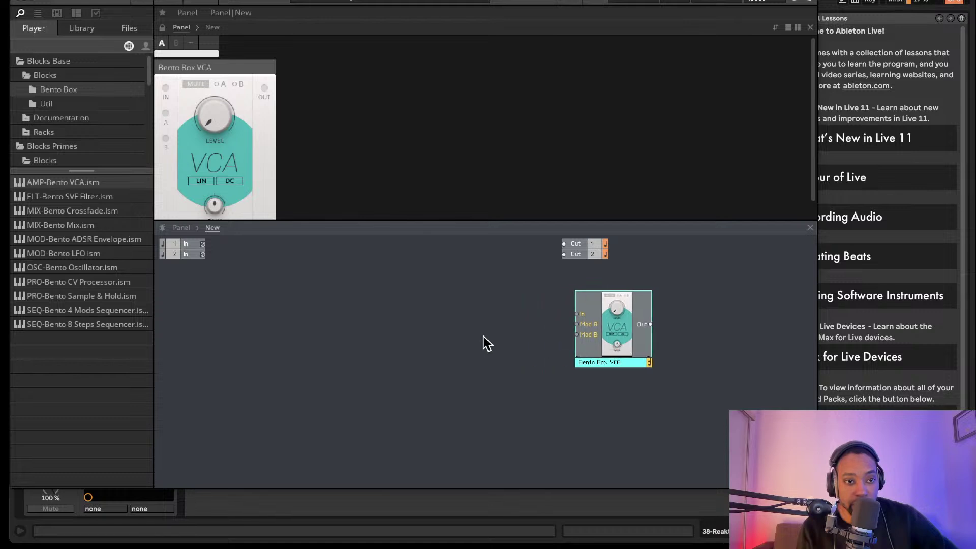
Add the Bento LFO at the structure's lower left and the Bento ADSR Envelope below the VCA.
{"action": "left_click_drag", "start_coordinate": [135, 254], "coordinate": [215, 251]}
{"action": "left_click_drag", "start_coordinate": [398, 358], "coordinate": [346, 351]}
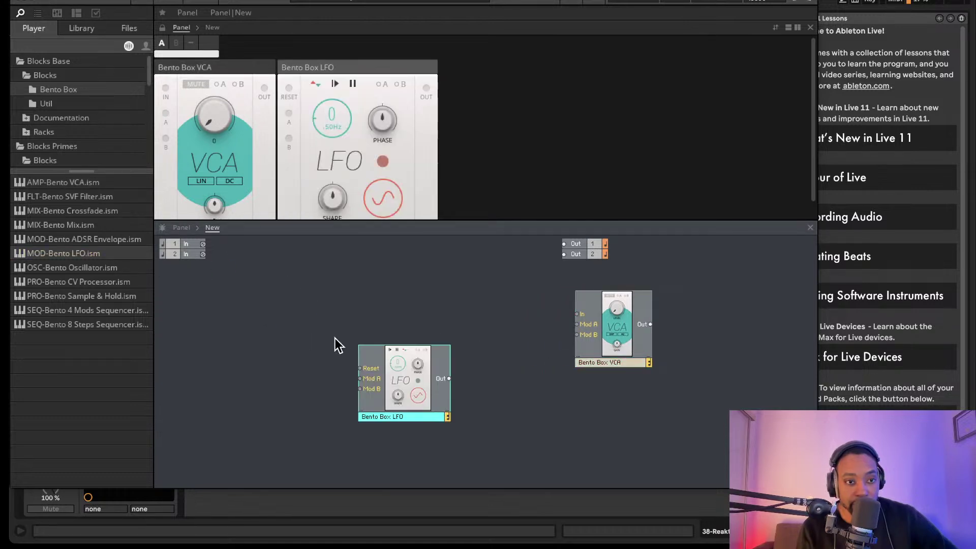
{"action": "left_click_drag", "start_coordinate": [412, 376], "coordinate": [268, 427]}
{"action": "left_click_drag", "start_coordinate": [89, 241], "coordinate": [600, 419]}
{"action": "mouse_move", "coordinate": [91, 268]}
{"action": "left_mouse_down"}
{"action": "mouse_move", "coordinate": [224, 275]}
{"action": "mouse_move", "coordinate": [91, 270]}
{"action": "left_mouse_up"}
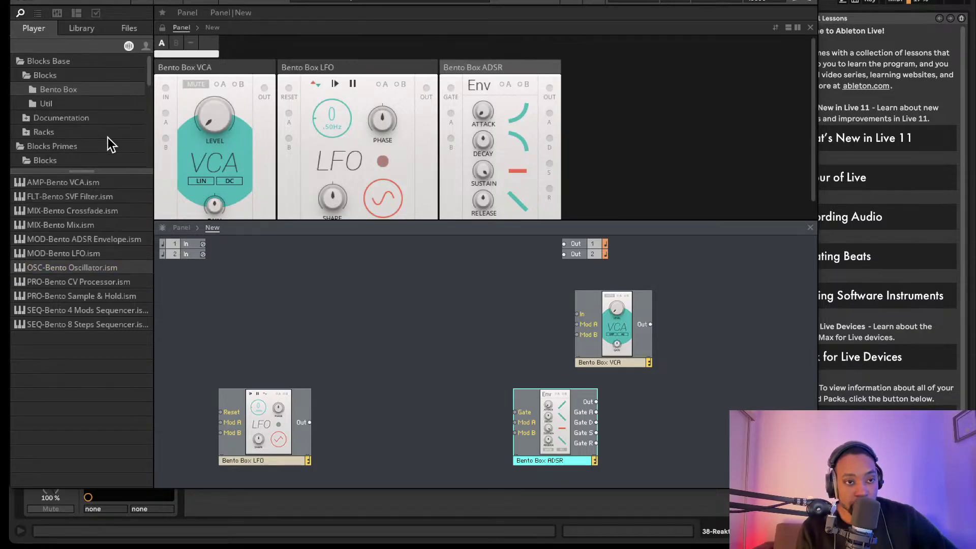
Add the Modern Comb Filter from Blocks Primes to the structure and space it out to the left of the VCA.
{"action": "scroll", "coordinate": [81, 127], "scroll_direction": "down", "scroll_amount": 4}
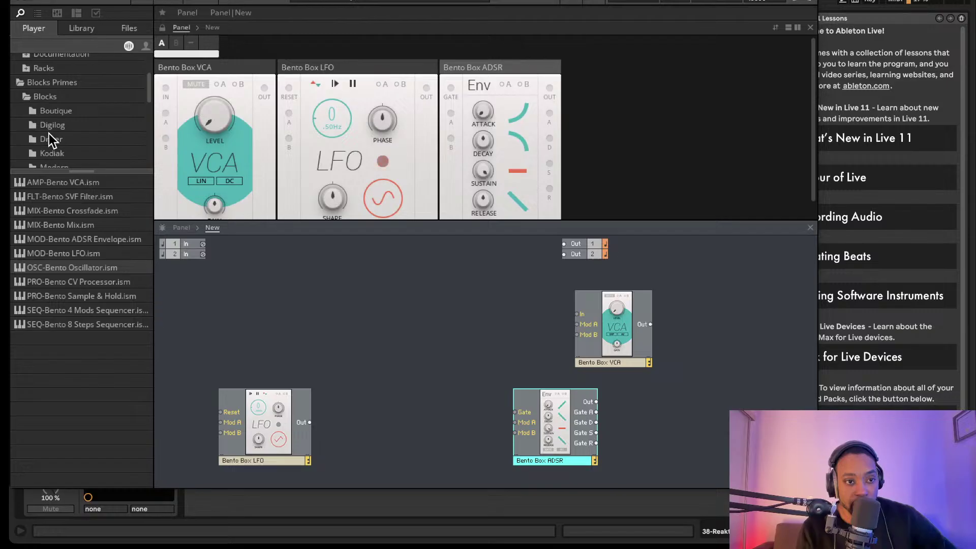
{"action": "left_click", "coordinate": [45, 124]}
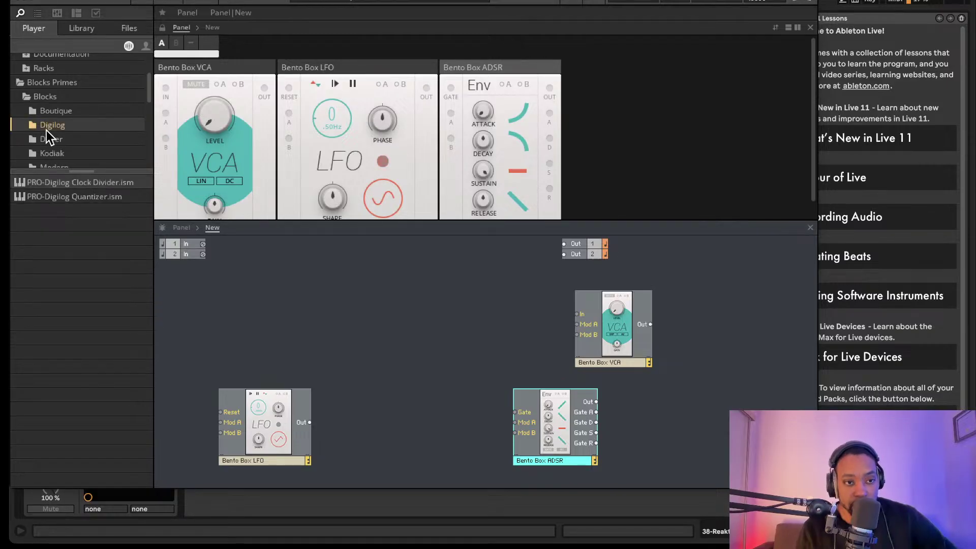
{"action": "left_click", "coordinate": [46, 133]}
{"action": "key", "text": "Down"}
{"action": "key", "text": "Down"}
{"action": "key", "text": "Up"}
{"action": "key", "text": "Down"}
{"action": "key", "text": "Down"}
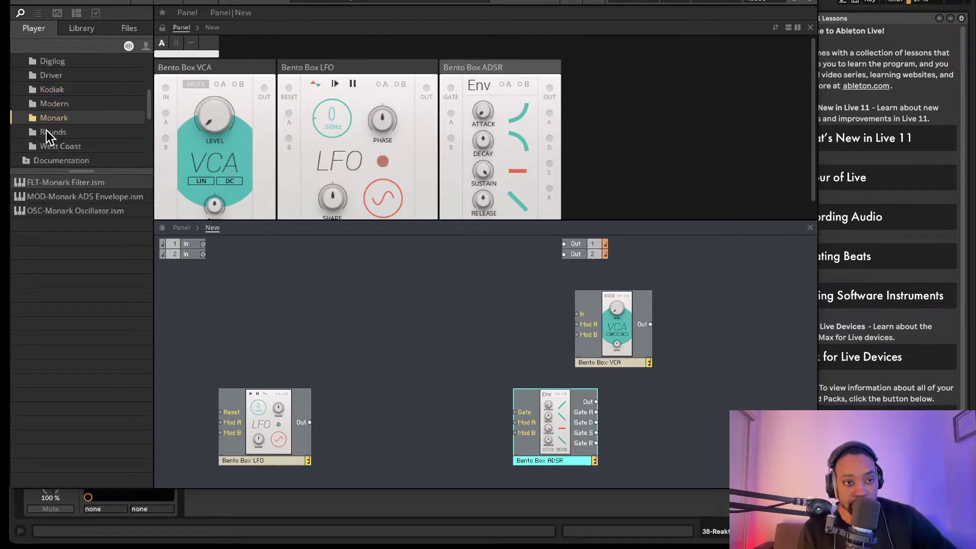
{"action": "key", "text": "Up"}
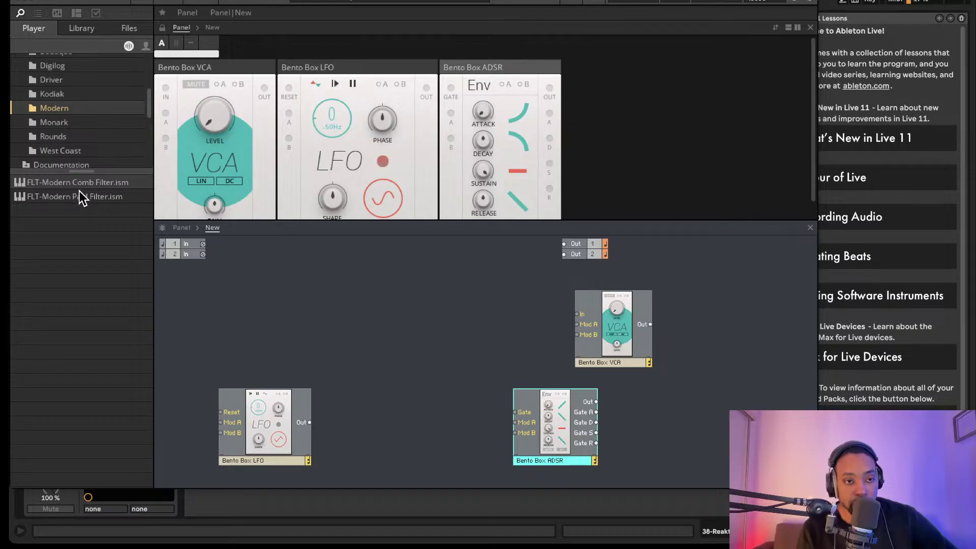
{"action": "left_click_drag", "start_coordinate": [78, 195], "coordinate": [515, 310]}
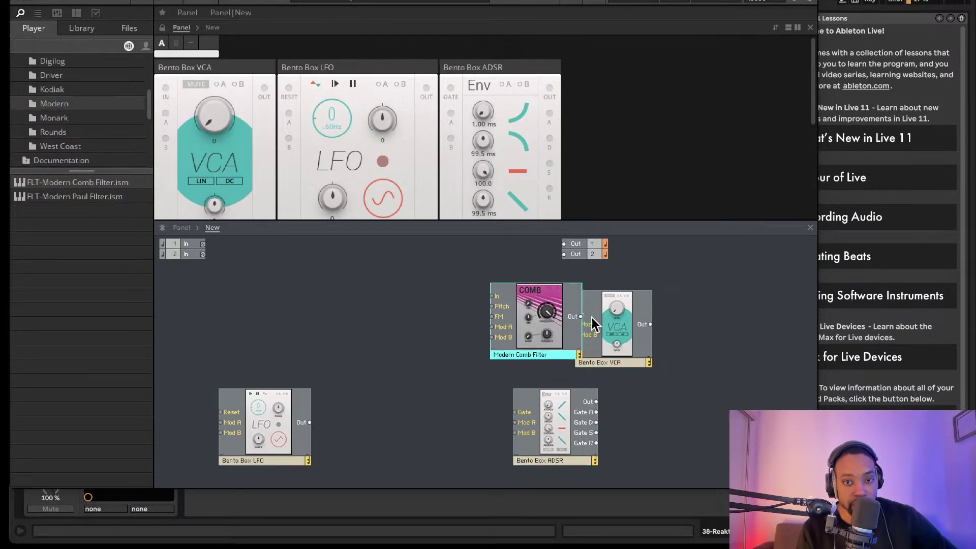
{"action": "left_click_drag", "start_coordinate": [589, 326], "coordinate": [621, 347]}
{"action": "left_click_drag", "start_coordinate": [525, 321], "coordinate": [455, 344]}
Look through the Blocks Primes folders for an oscillator and add the Monark Oscillator to the left of the comb filter.
{"action": "left_click", "coordinate": [72, 118]}
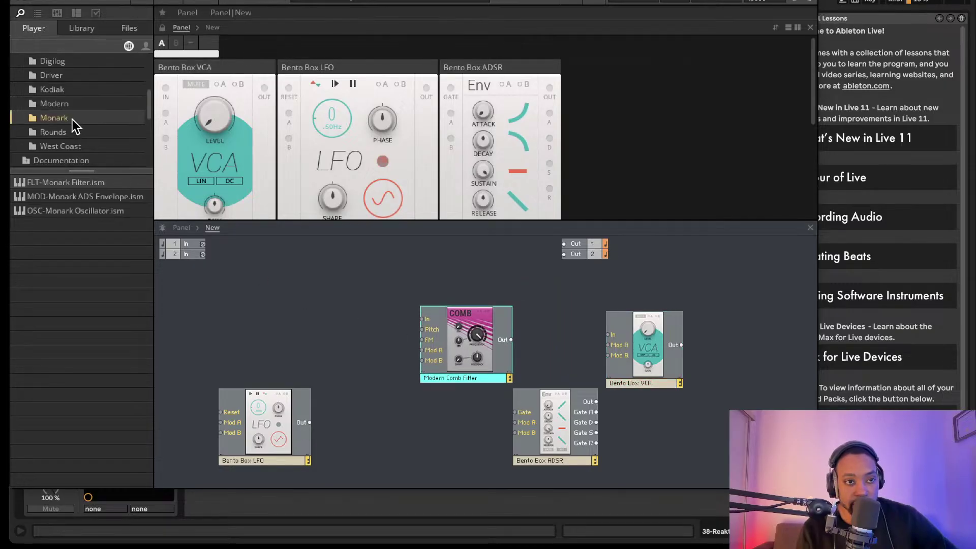
{"action": "left_click", "coordinate": [71, 133]}
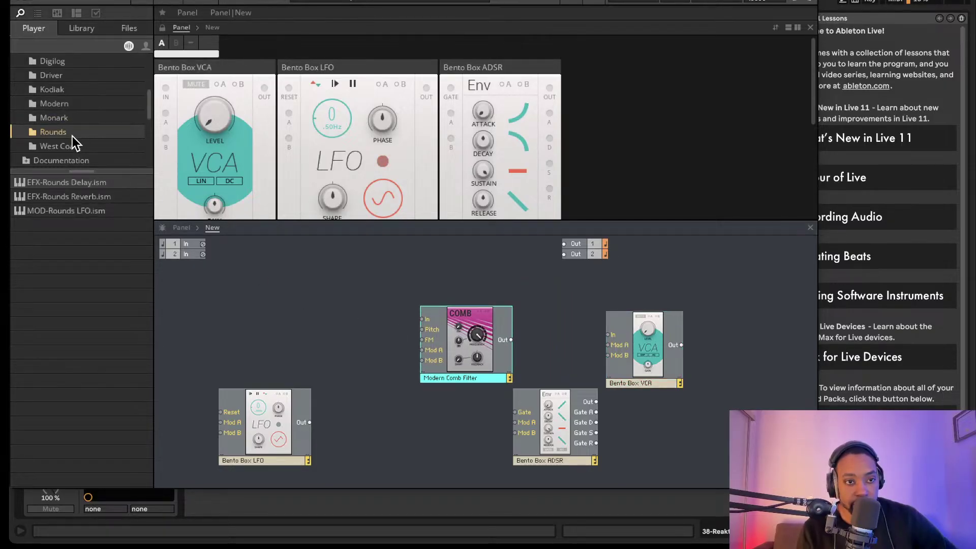
{"action": "left_click", "coordinate": [70, 144]}
{"action": "scroll", "coordinate": [70, 146], "scroll_direction": "down", "scroll_amount": 2}
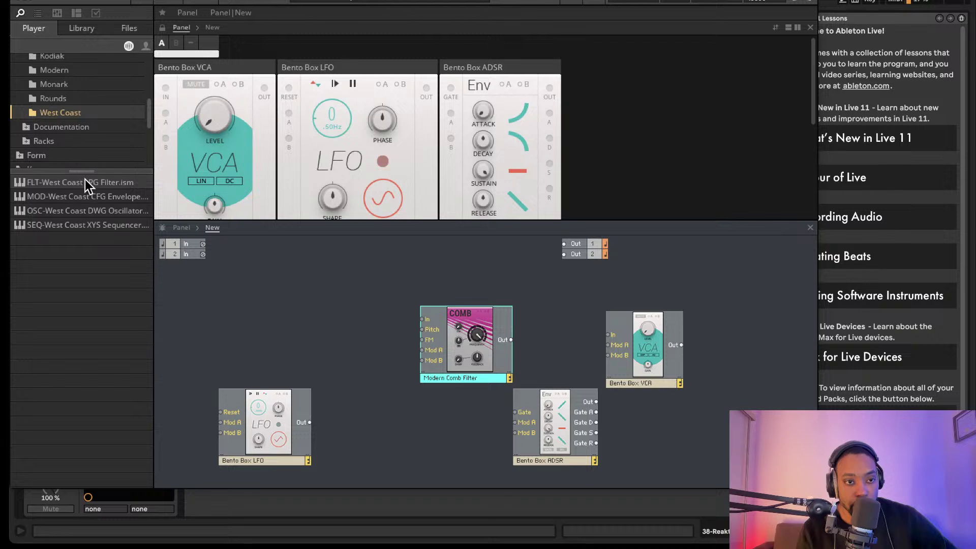
{"action": "left_click", "coordinate": [71, 127]}
{"action": "left_click", "coordinate": [46, 114]}
{"action": "left_click", "coordinate": [48, 99]}
{"action": "left_click", "coordinate": [50, 85]}
{"action": "key", "text": "Up"}
{"action": "key", "text": "Up"}
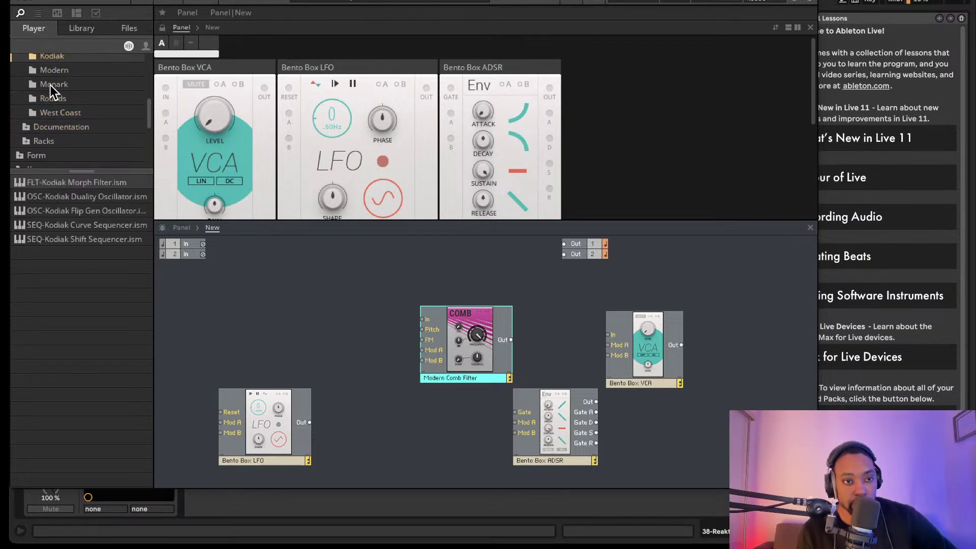
{"action": "key", "text": "Down"}
{"action": "key", "text": "Down"}
{"action": "left_click_drag", "start_coordinate": [97, 211], "coordinate": [262, 291]}
{"action": "left_click_drag", "start_coordinate": [319, 322], "coordinate": [358, 321]}
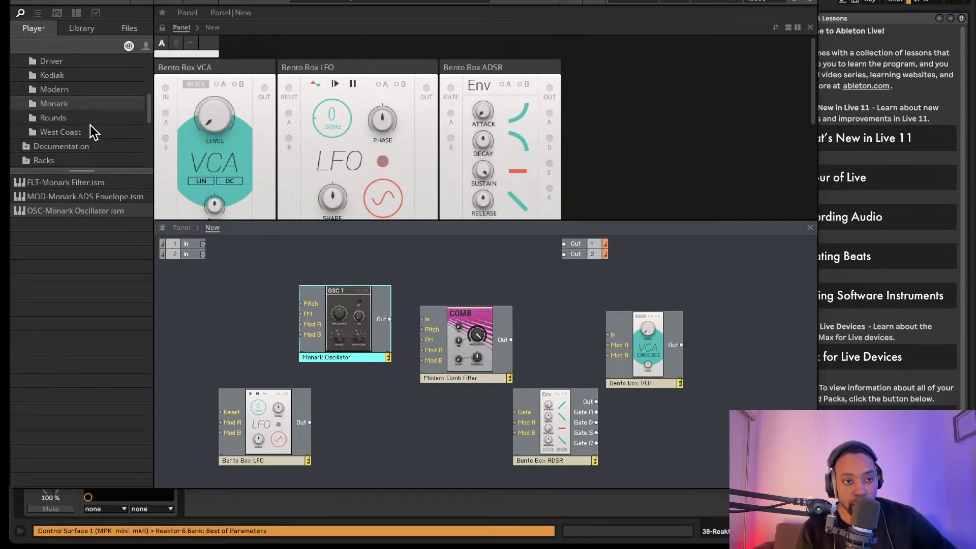
Try out the Kodiak Flip Gen Oscillator in the structure and remove it again.
{"action": "scroll", "coordinate": [86, 123], "scroll_direction": "up", "scroll_amount": 4}
{"action": "left_click", "coordinate": [47, 121]}
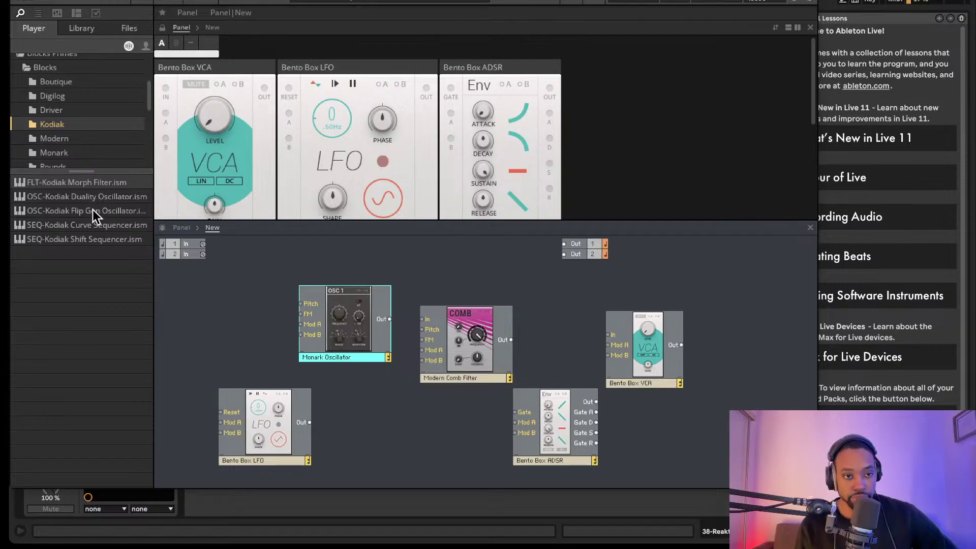
{"action": "left_click_drag", "start_coordinate": [77, 213], "coordinate": [209, 228]}
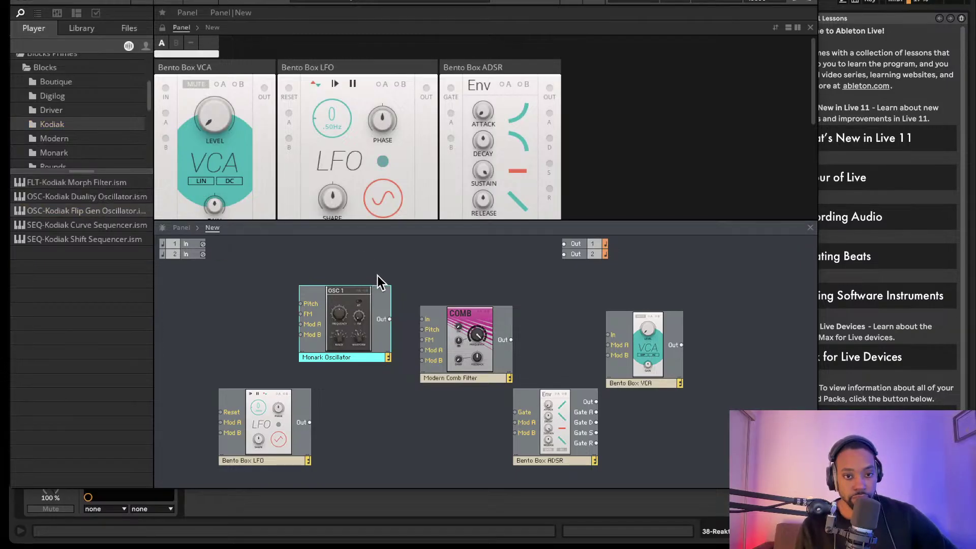
{"action": "left_click_drag", "start_coordinate": [377, 276], "coordinate": [416, 294]}
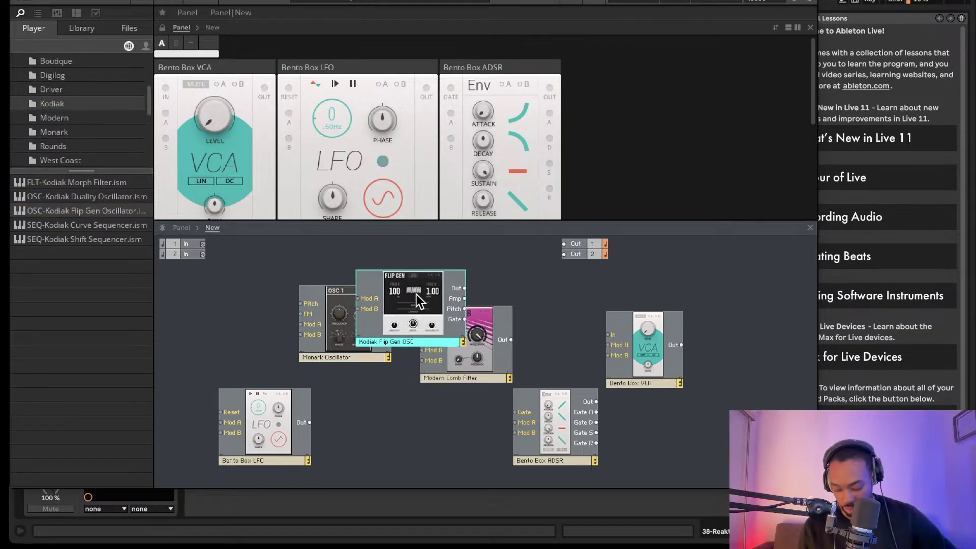
{"action": "key", "text": "Escape"}
Add the Kodiak Duality Oscillator to the structure between the Monark Oscillator and the VCA.
{"action": "left_click", "coordinate": [119, 227]}
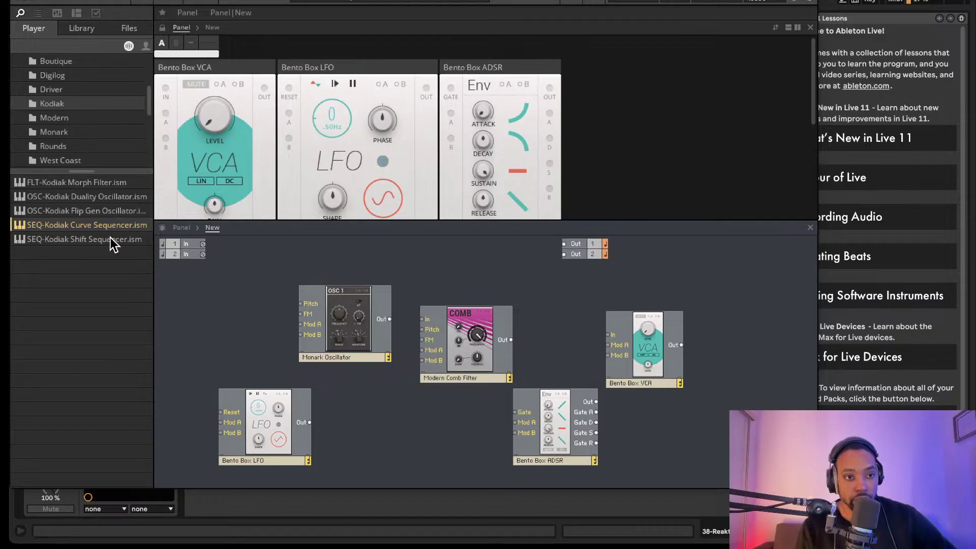
{"action": "left_click", "coordinate": [111, 239]}
{"action": "left_click", "coordinate": [86, 185]}
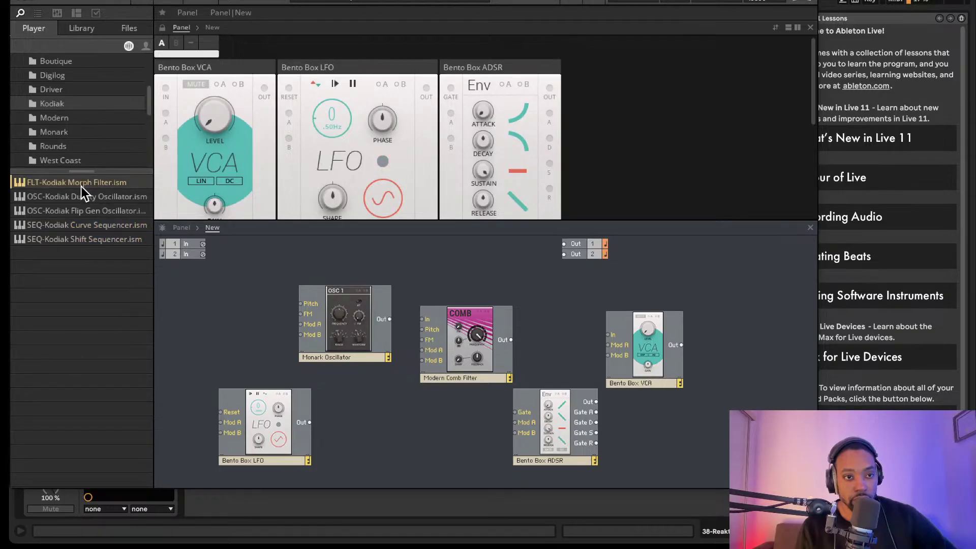
{"action": "left_click", "coordinate": [73, 197]}
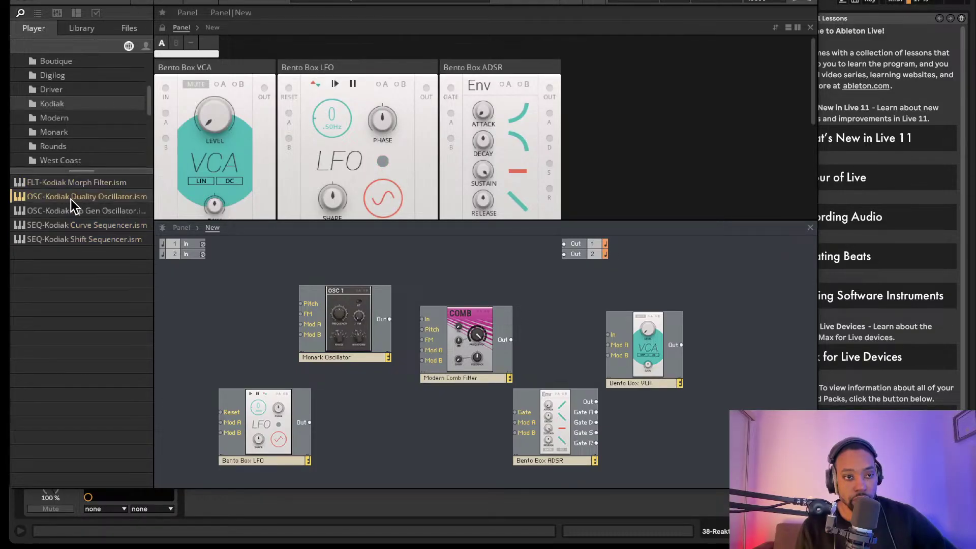
{"action": "left_click_drag", "start_coordinate": [71, 199], "coordinate": [458, 291]}
Browse the Blocks Base folders, including Bento Box, Util, Documentation and Racks, for a block that brings in MIDI notes.
{"action": "scroll", "coordinate": [83, 127], "scroll_direction": "up", "scroll_amount": 5}
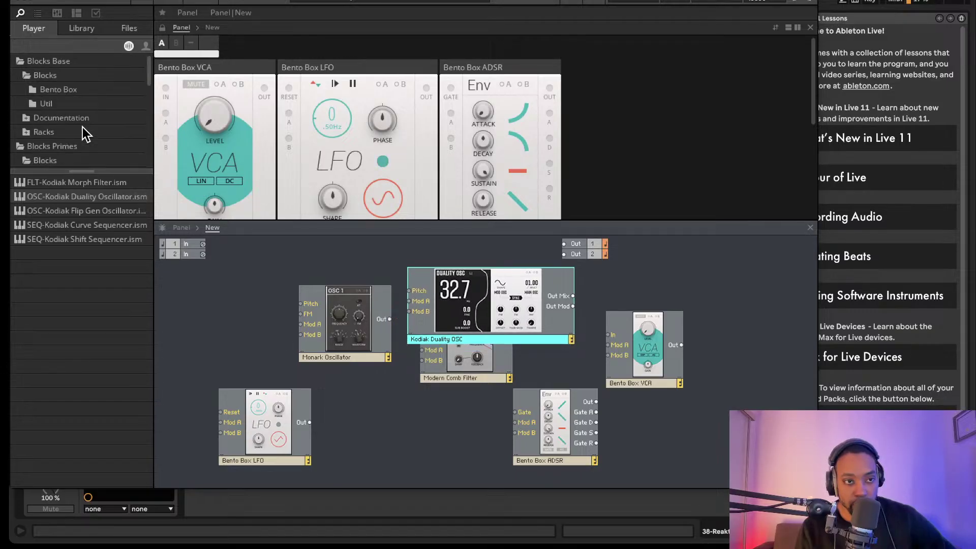
{"action": "left_click", "coordinate": [57, 84]}
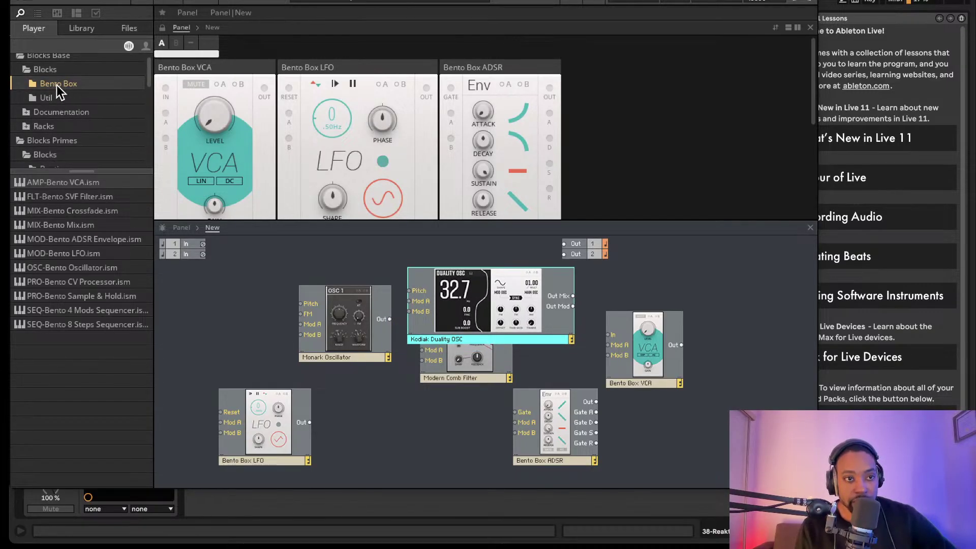
{"action": "left_click", "coordinate": [53, 69]}
{"action": "scroll", "coordinate": [71, 87], "scroll_direction": "up", "scroll_amount": 1}
{"action": "left_click", "coordinate": [56, 93]}
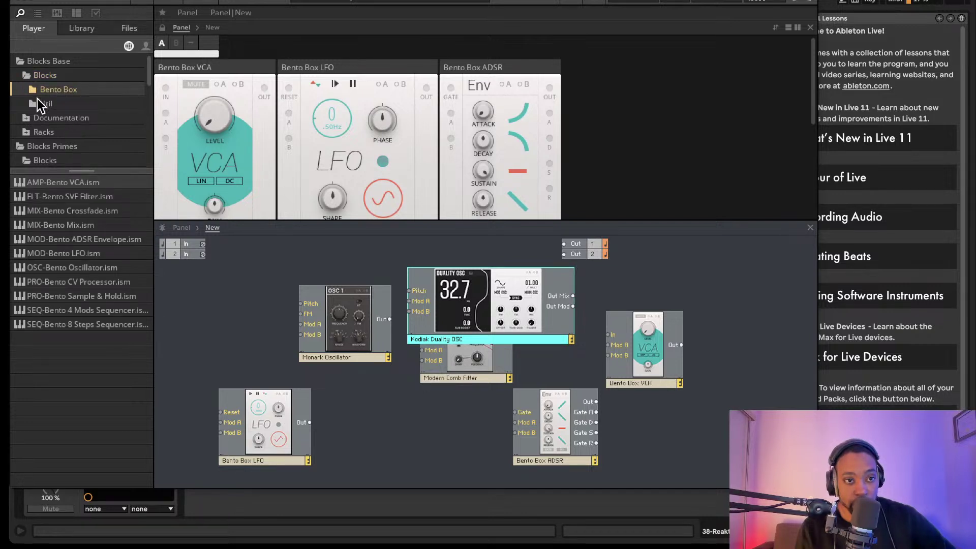
{"action": "left_click", "coordinate": [44, 103]}
{"action": "left_click", "coordinate": [56, 90]}
{"action": "left_click", "coordinate": [56, 73]}
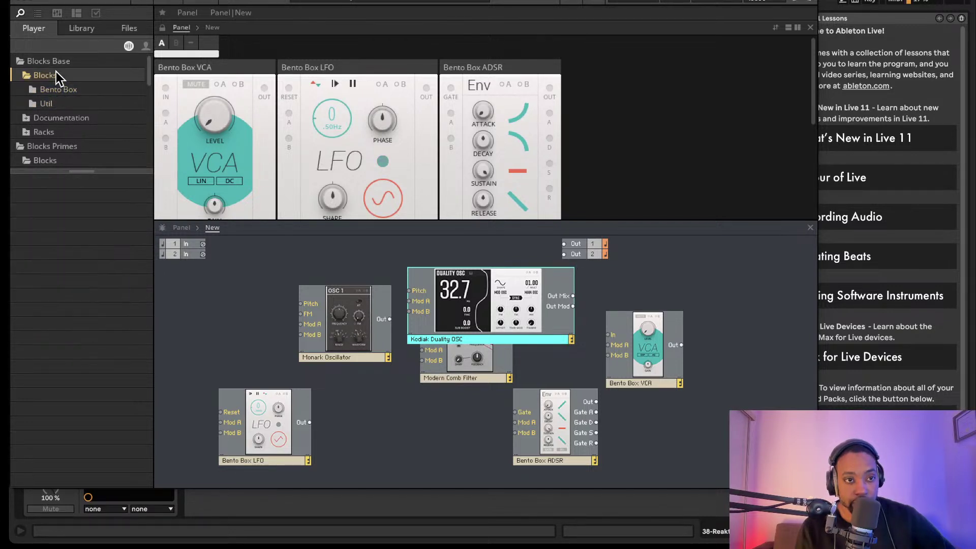
{"action": "scroll", "coordinate": [51, 94], "scroll_direction": "down", "scroll_amount": 3}
{"action": "scroll", "coordinate": [49, 91], "scroll_direction": "up", "scroll_amount": 3}
{"action": "left_click", "coordinate": [48, 89]}
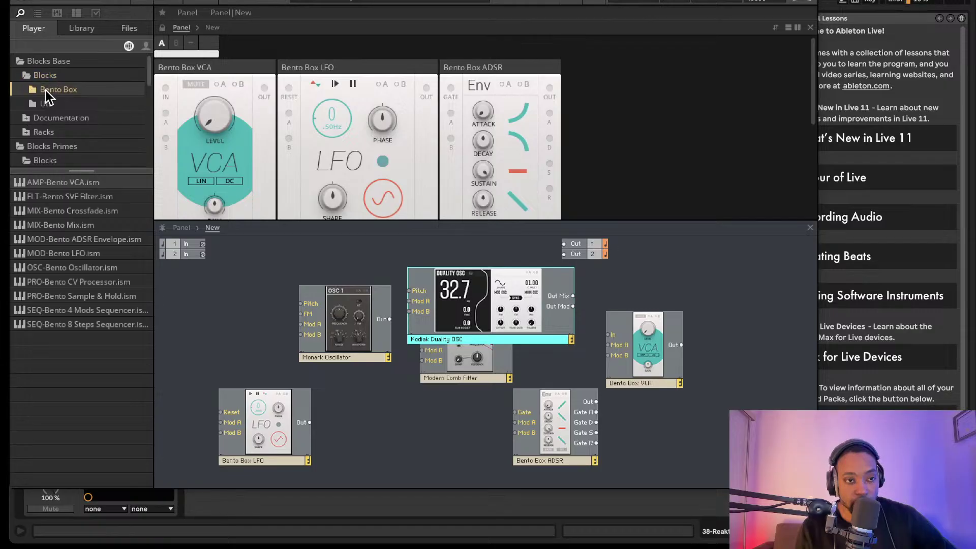
{"action": "left_click", "coordinate": [44, 103]}
{"action": "left_click", "coordinate": [44, 116]}
{"action": "left_click", "coordinate": [24, 119]}
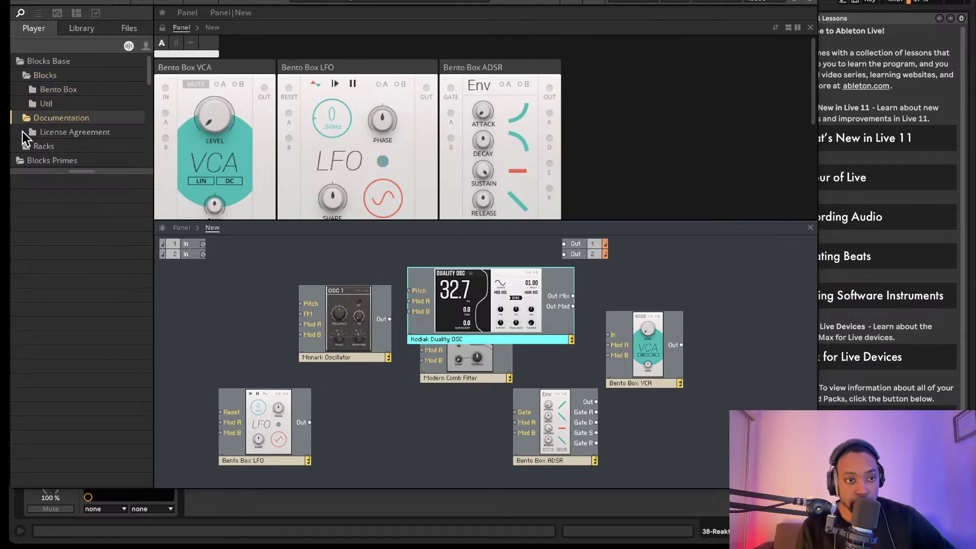
{"action": "left_click", "coordinate": [22, 147]}
{"action": "scroll", "coordinate": [45, 142], "scroll_direction": "up", "scroll_amount": 3}
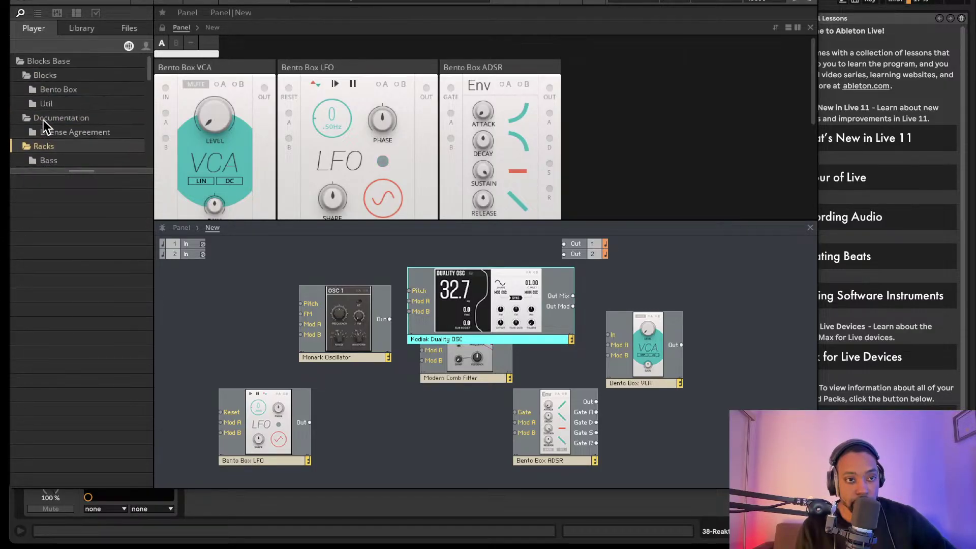
Compare the block lists of the Bento Box and Util folders to find note input and mixer blocks.
{"action": "left_click", "coordinate": [47, 89]}
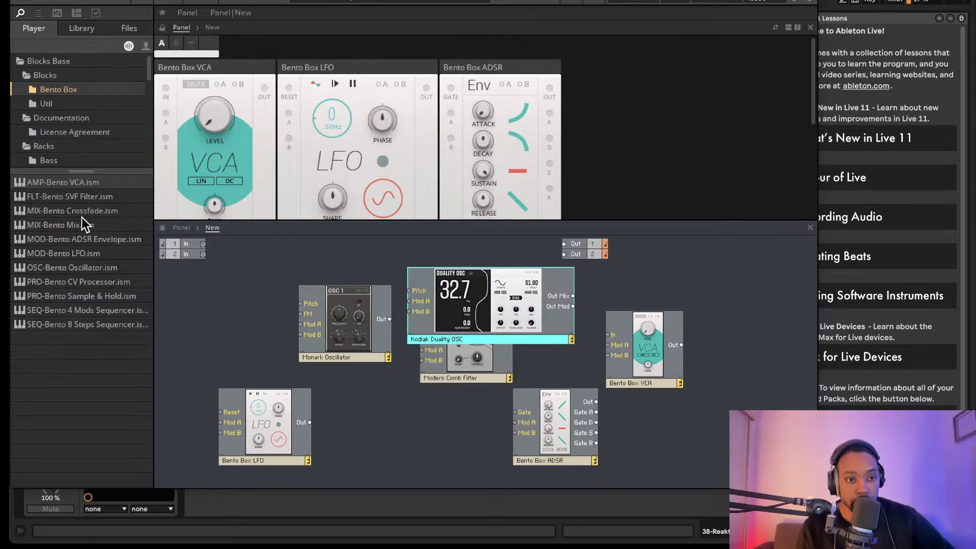
{"action": "left_click", "coordinate": [51, 77]}
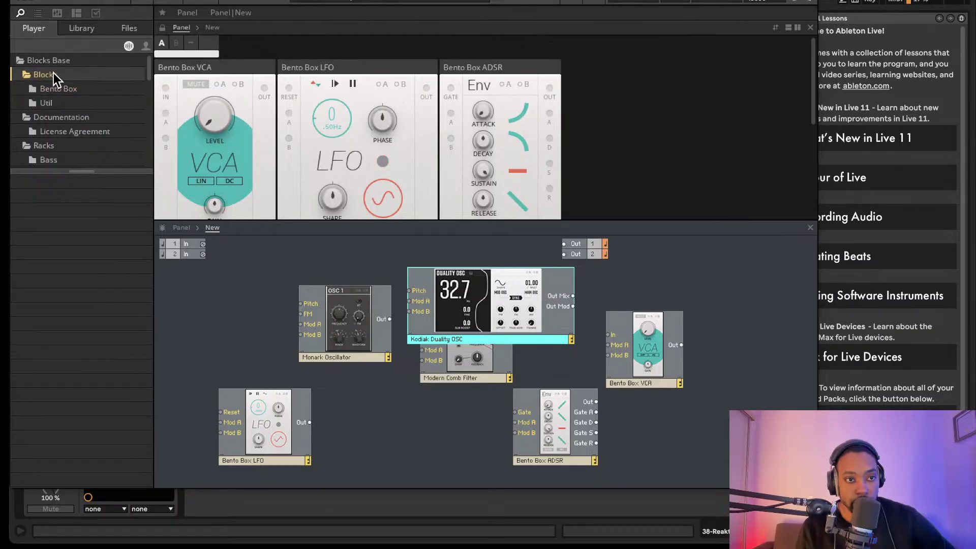
{"action": "left_click", "coordinate": [56, 88]}
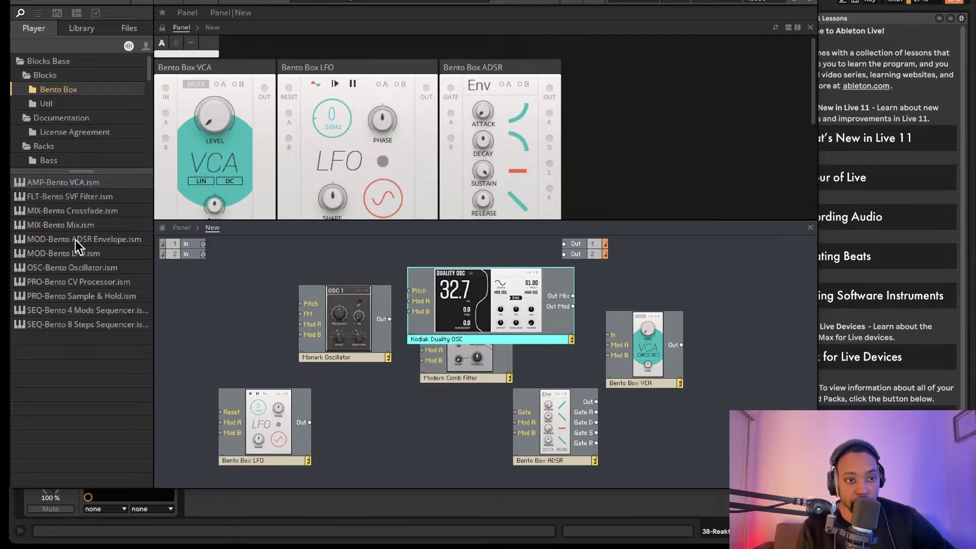
{"action": "left_click", "coordinate": [39, 77]}
{"action": "left_click", "coordinate": [46, 90]}
{"action": "left_click", "coordinate": [47, 102]}
{"action": "left_click", "coordinate": [60, 120]}
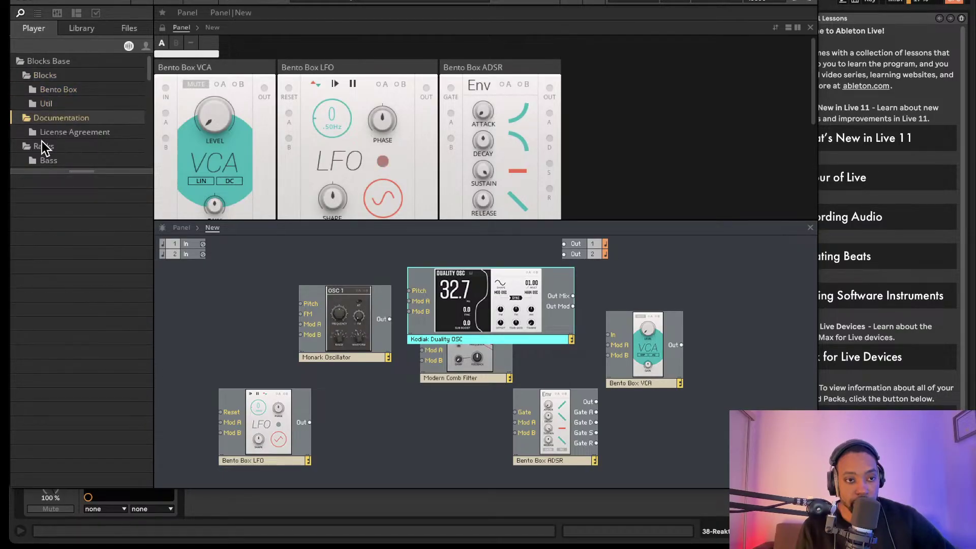
{"action": "left_click", "coordinate": [44, 136]}
{"action": "left_click", "coordinate": [41, 146]}
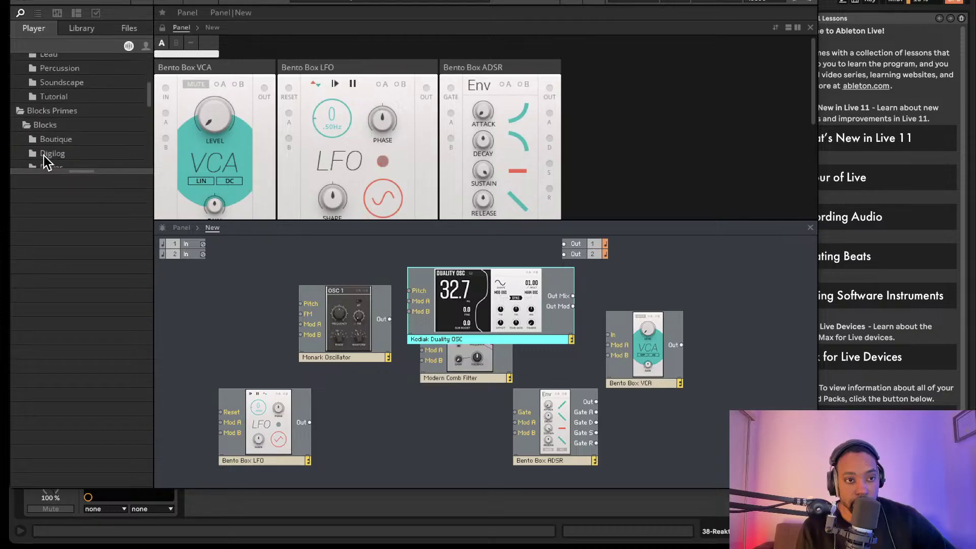
{"action": "scroll", "coordinate": [44, 155], "scroll_direction": "up", "scroll_amount": 5}
{"action": "left_click", "coordinate": [47, 101]}
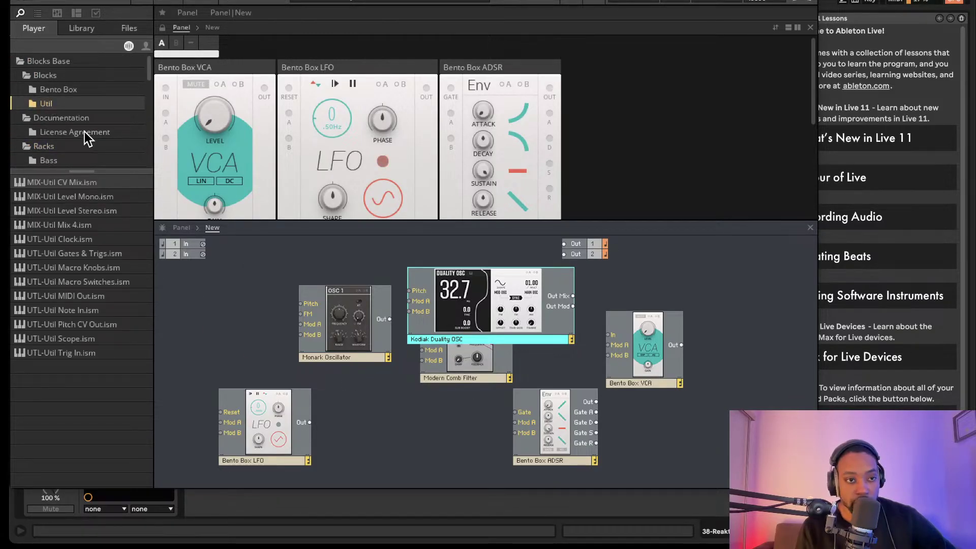
{"action": "left_click", "coordinate": [58, 91]}
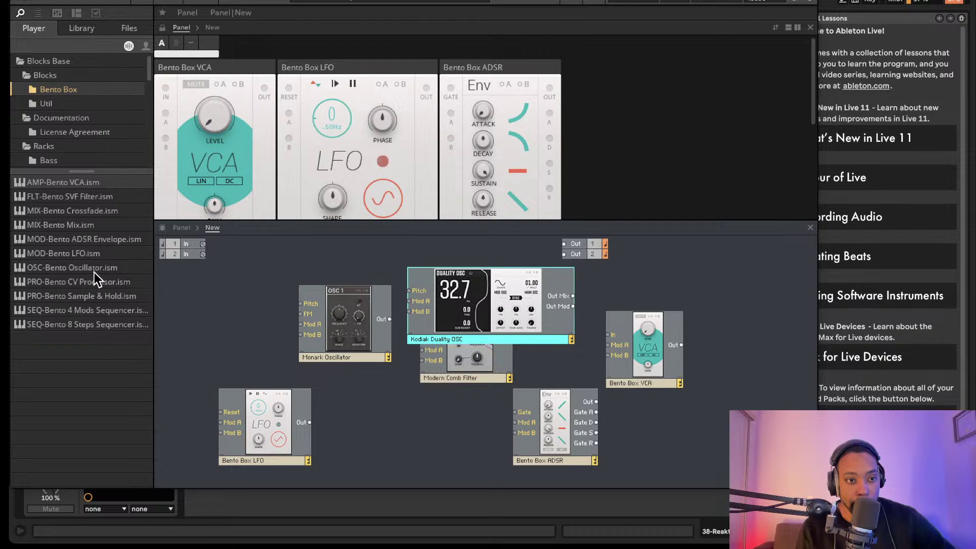
{"action": "left_click", "coordinate": [49, 76]}
{"action": "left_click", "coordinate": [54, 87]}
{"action": "left_click", "coordinate": [56, 104]}
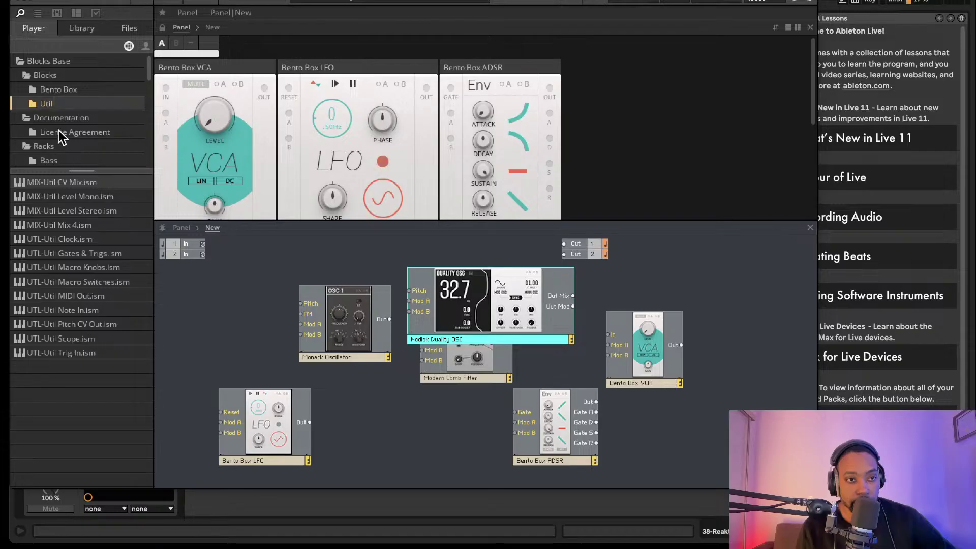
{"action": "left_click", "coordinate": [57, 85]}
{"action": "left_click", "coordinate": [54, 75]}
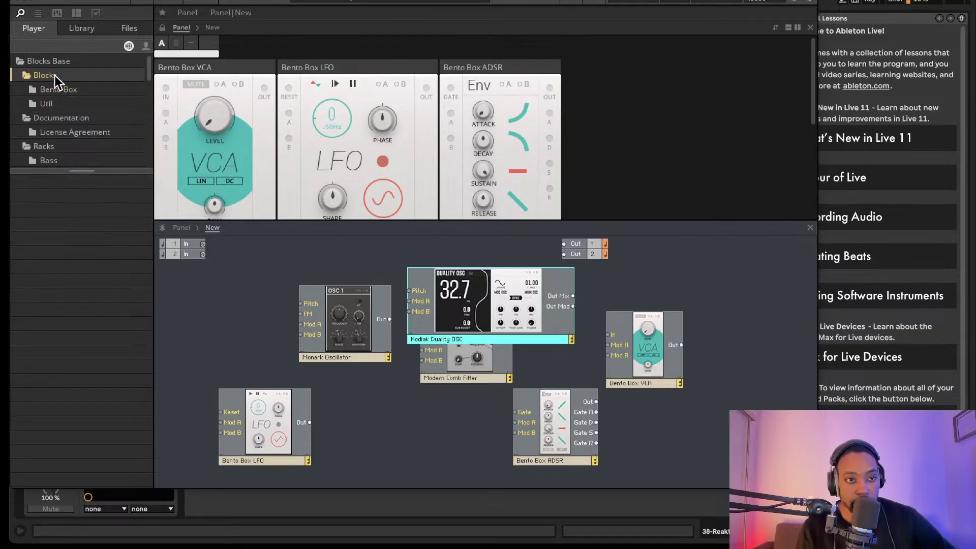
Add the Util Note In block to the left of the Monark Oscillator and connect its Pitch output to the oscillator's Pitch input.
{"action": "left_click", "coordinate": [51, 101]}
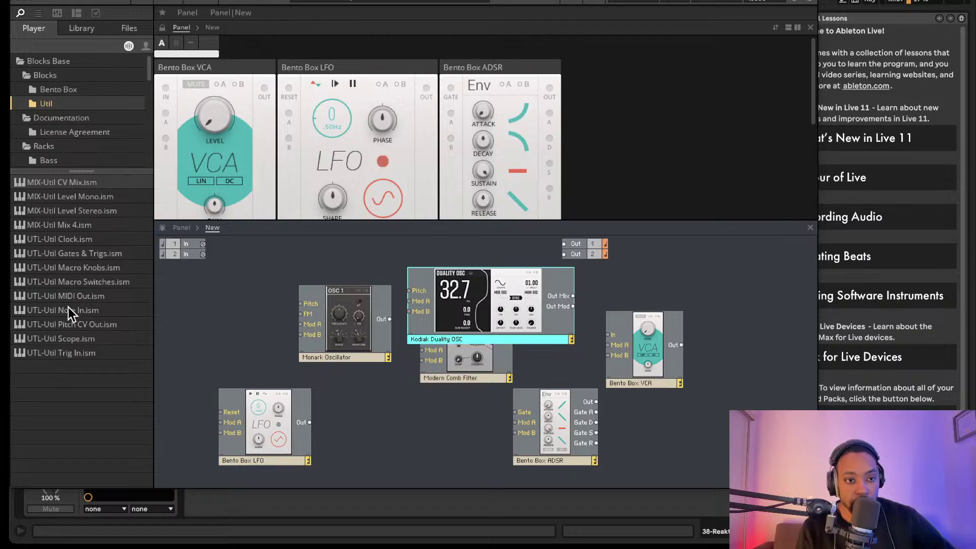
{"action": "left_click_drag", "start_coordinate": [69, 310], "coordinate": [300, 303]}
{"action": "left_click_drag", "start_coordinate": [382, 321], "coordinate": [351, 313]}
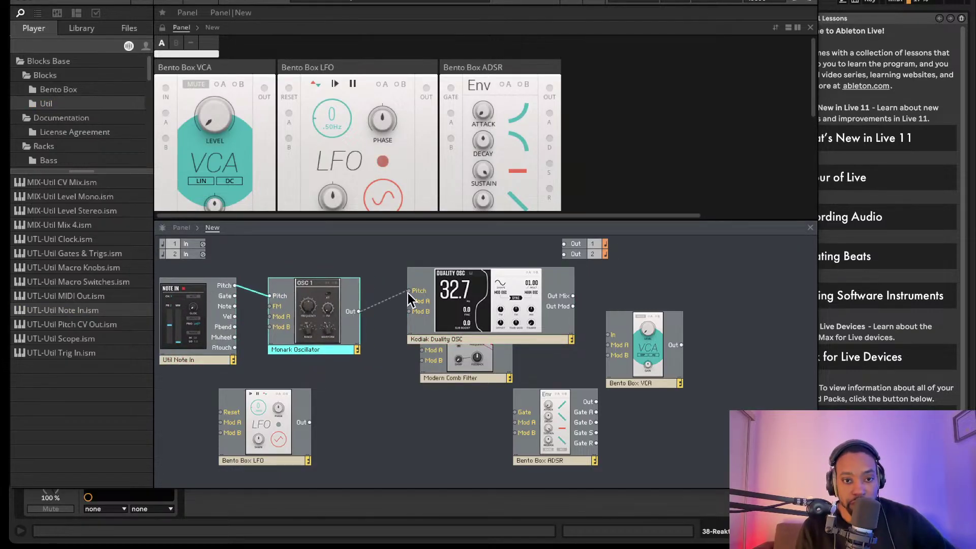
Move the Kodiak Duality Oscillator below the Monark Oscillator and add the Bento Mix between the oscillators and the comb filter.
{"action": "left_click_drag", "start_coordinate": [472, 298], "coordinate": [354, 389]}
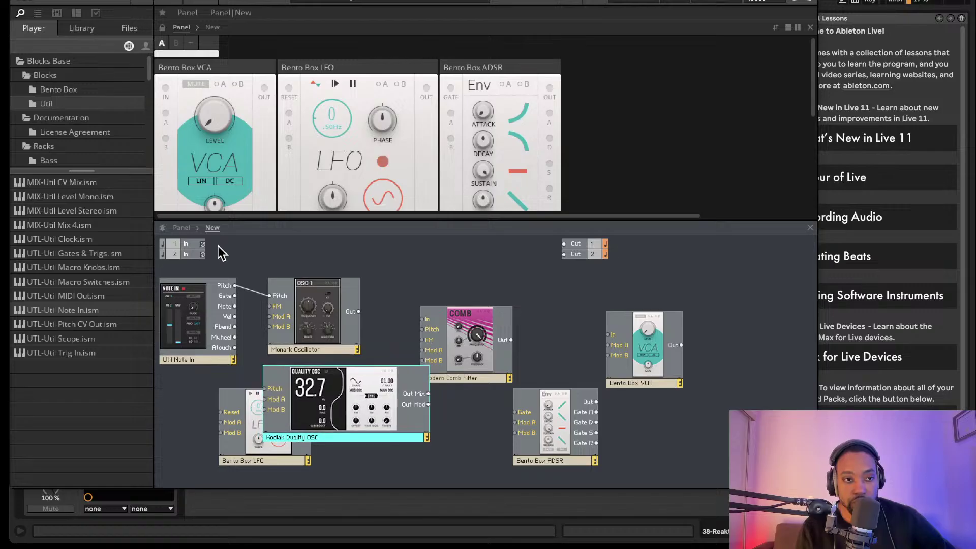
{"action": "left_click", "coordinate": [58, 89]}
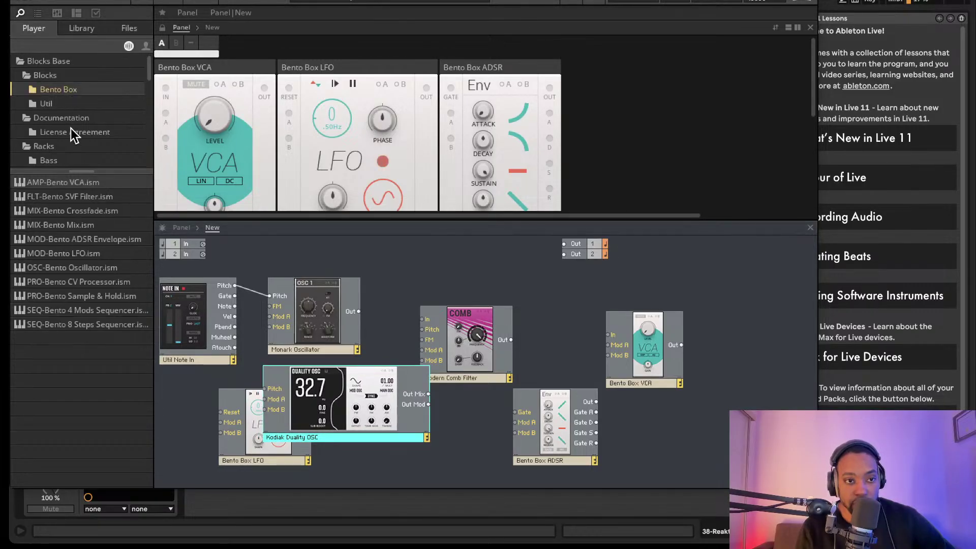
{"action": "left_click_drag", "start_coordinate": [61, 224], "coordinate": [412, 294]}
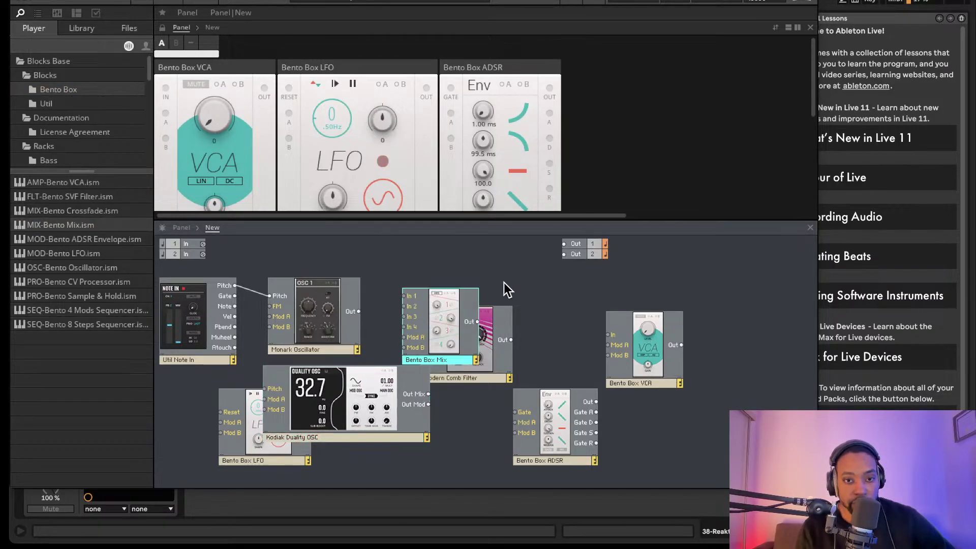
{"action": "left_click_drag", "start_coordinate": [480, 339], "coordinate": [556, 337]}
{"action": "left_click_drag", "start_coordinate": [450, 346], "coordinate": [462, 353]}
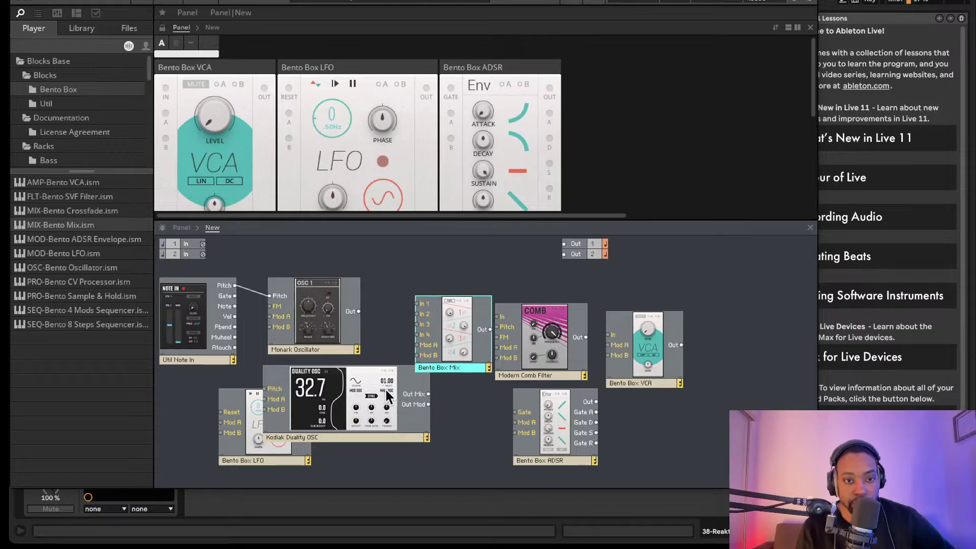
{"action": "left_click_drag", "start_coordinate": [385, 390], "coordinate": [367, 384]}
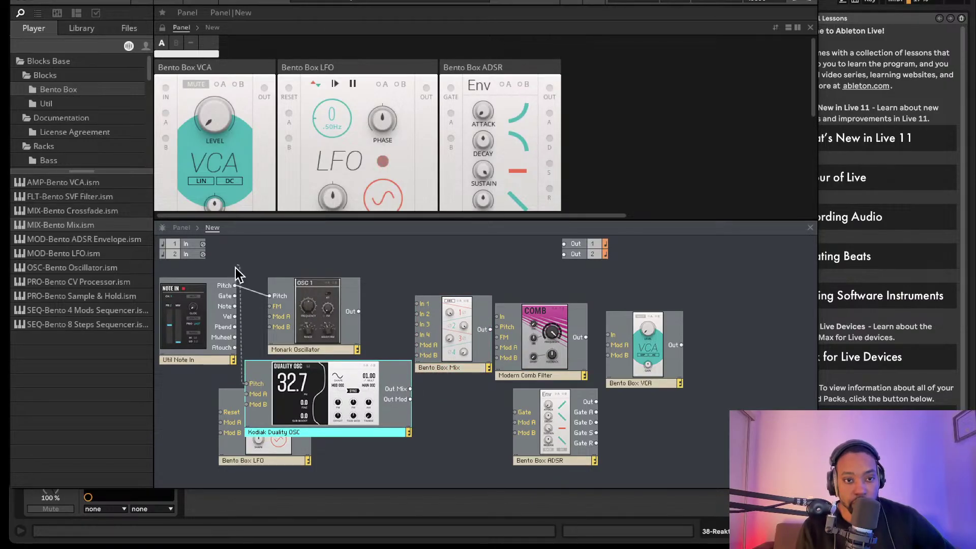
Connect Note In Pitch to the Duality Oscillator and feed Monark Out and Duality Out Mix into mixer inputs 1 and 2.
{"action": "left_click_drag", "start_coordinate": [246, 383], "coordinate": [234, 285]}
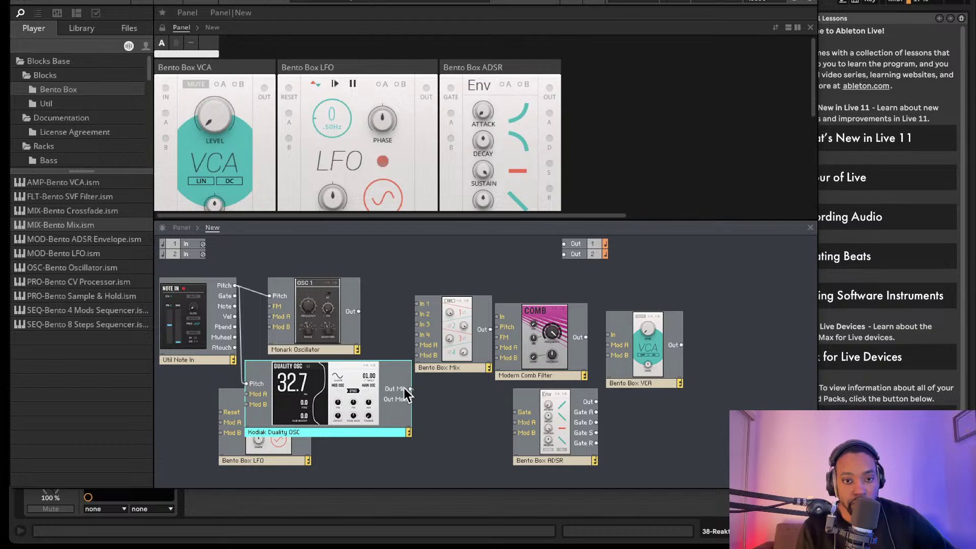
{"action": "left_click_drag", "start_coordinate": [425, 327], "coordinate": [429, 316]}
{"action": "left_click_drag", "start_coordinate": [359, 311], "coordinate": [418, 304]}
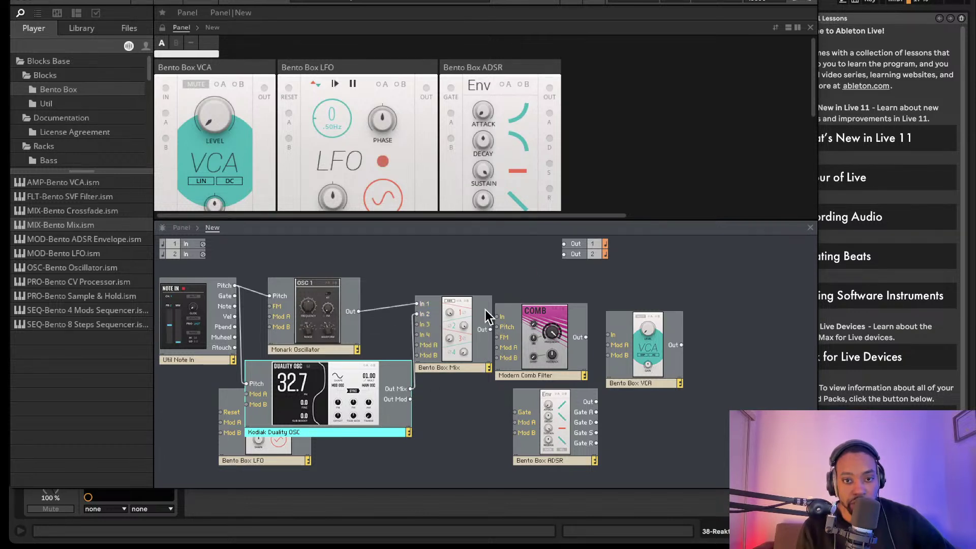
Route the mixer through the comb filter into the VCA, and connect Note In Gate to the ADSR and ADSR Out to VCA Mod A.
{"action": "left_click_drag", "start_coordinate": [491, 329], "coordinate": [497, 316]}
{"action": "left_click_drag", "start_coordinate": [586, 337], "coordinate": [596, 402]}
{"action": "left_click_drag", "start_coordinate": [515, 412], "coordinate": [234, 296]}
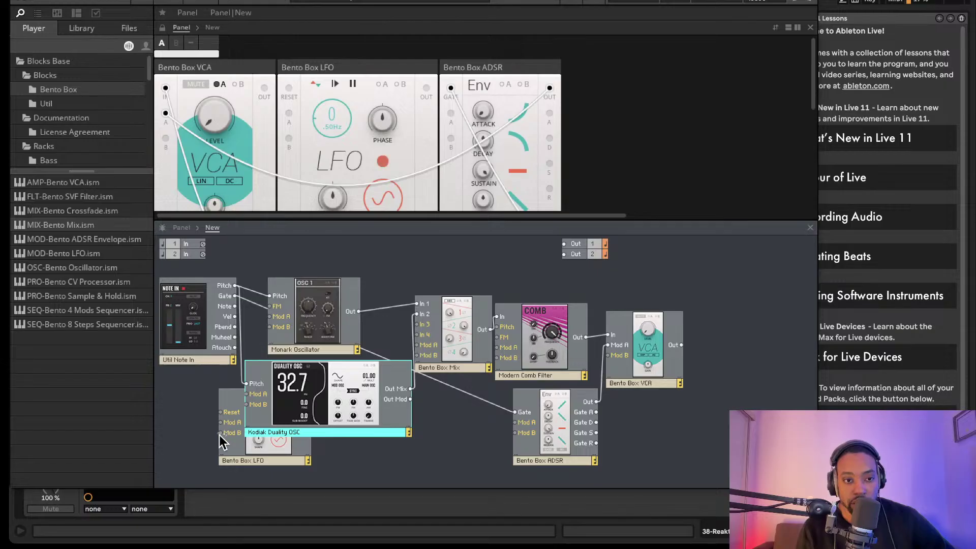
Move the Bento Box LFO to the left, clear of the Duality Oscillator.
{"action": "left_click_drag", "start_coordinate": [254, 450], "coordinate": [194, 455]}
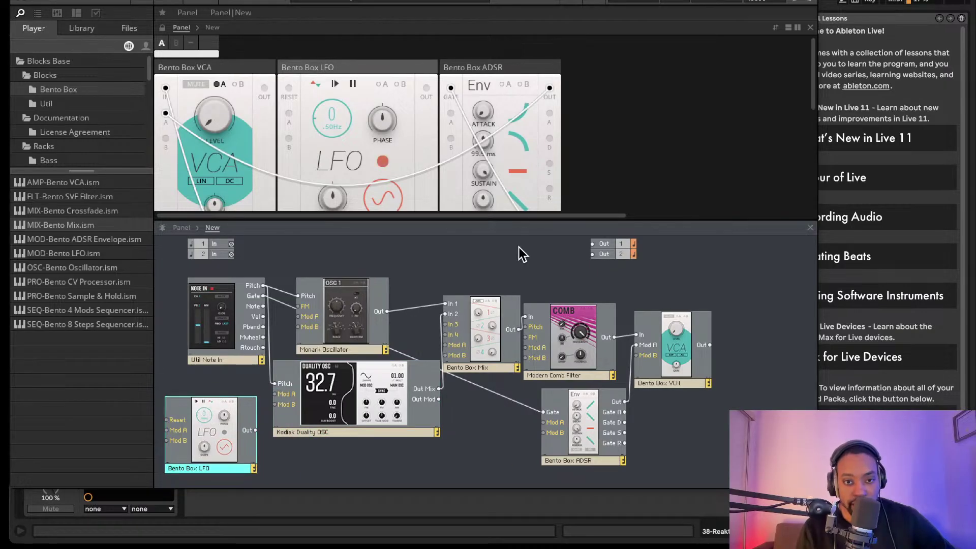
Examine the block controls and patch cables in the instrument's front panel view, from the VCA and ADSR to the oscillators.
{"action": "left_click", "coordinate": [455, 117]}
{"action": "scroll", "coordinate": [455, 117], "scroll_direction": "down", "scroll_amount": 5}
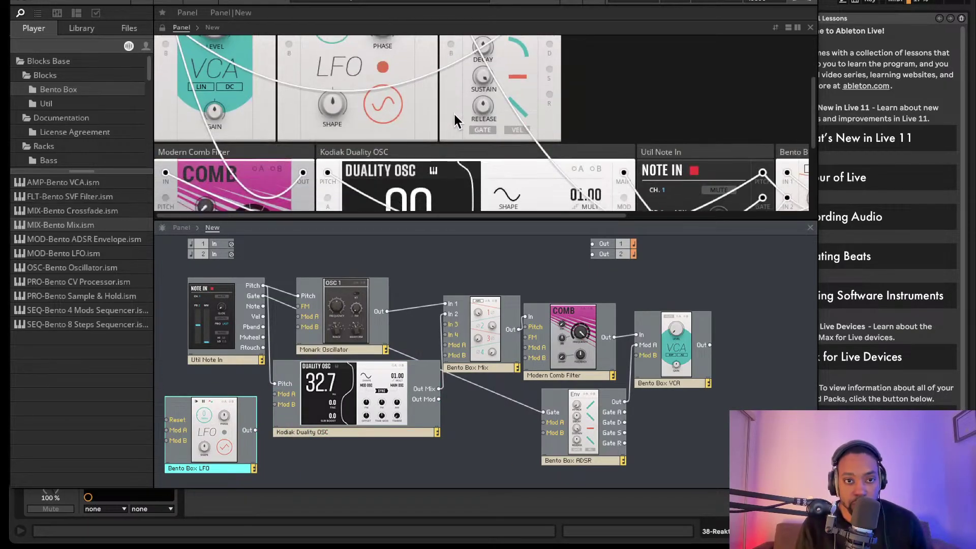
{"action": "scroll", "coordinate": [455, 117], "scroll_direction": "down", "scroll_amount": 5}
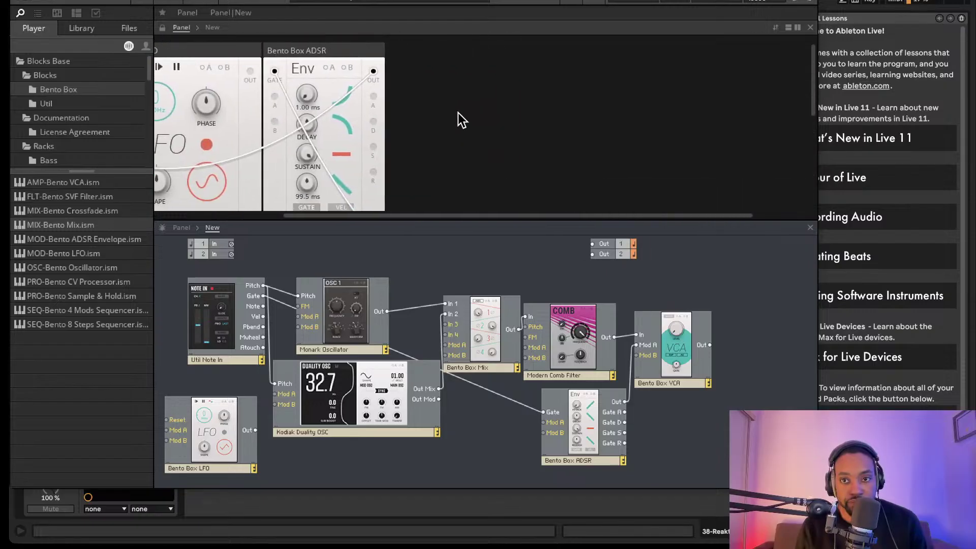
{"action": "scroll", "coordinate": [657, 136], "scroll_direction": "up", "scroll_amount": 3}
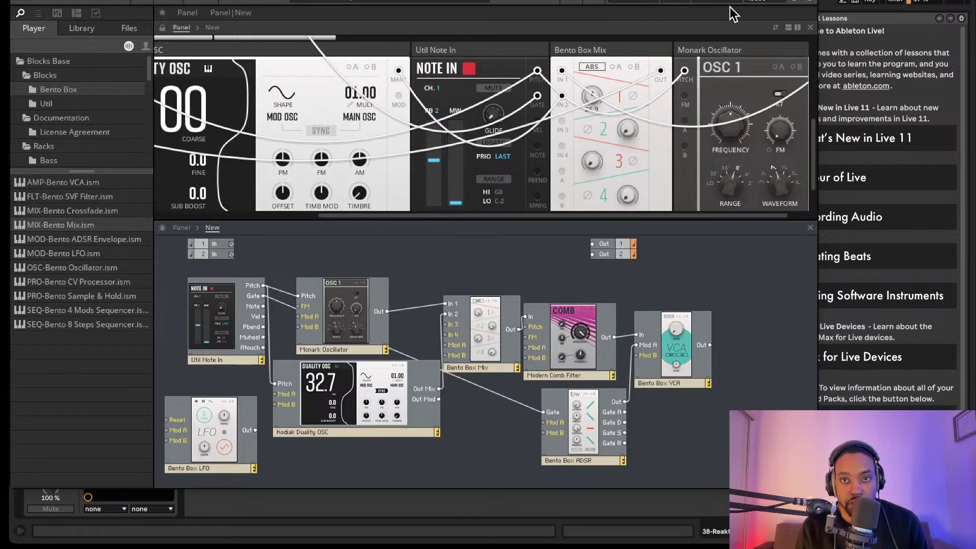
{"action": "scroll", "coordinate": [564, 102], "scroll_direction": "up", "scroll_amount": 5}
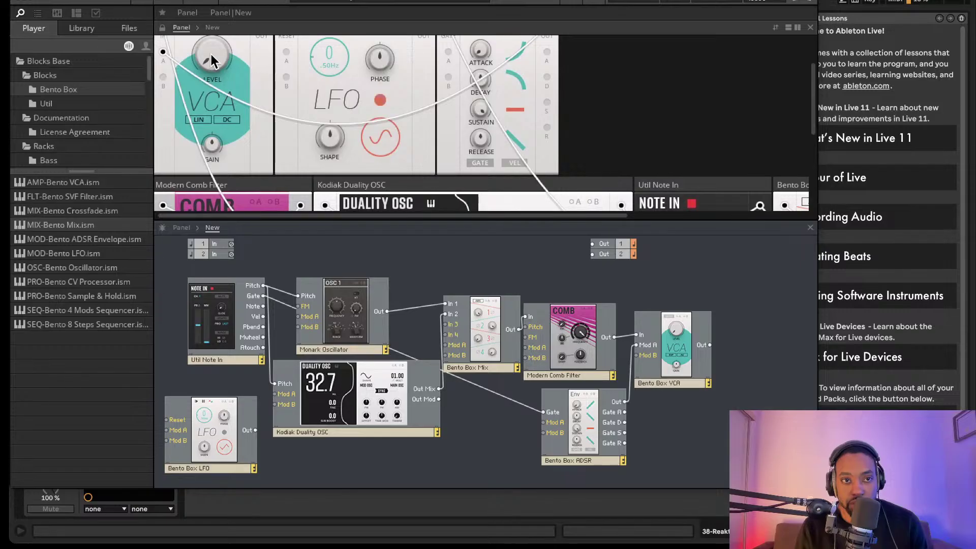
{"action": "left_click_drag", "start_coordinate": [205, 41], "coordinate": [203, 47]}
{"action": "scroll", "coordinate": [432, 115], "scroll_direction": "up", "scroll_amount": 2}
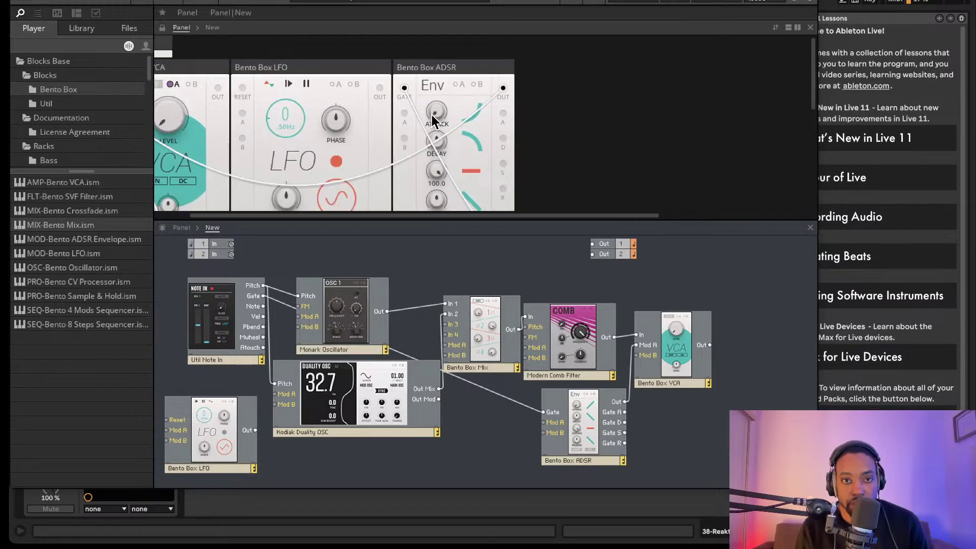
{"action": "scroll", "coordinate": [432, 114], "scroll_direction": "up", "scroll_amount": 1}
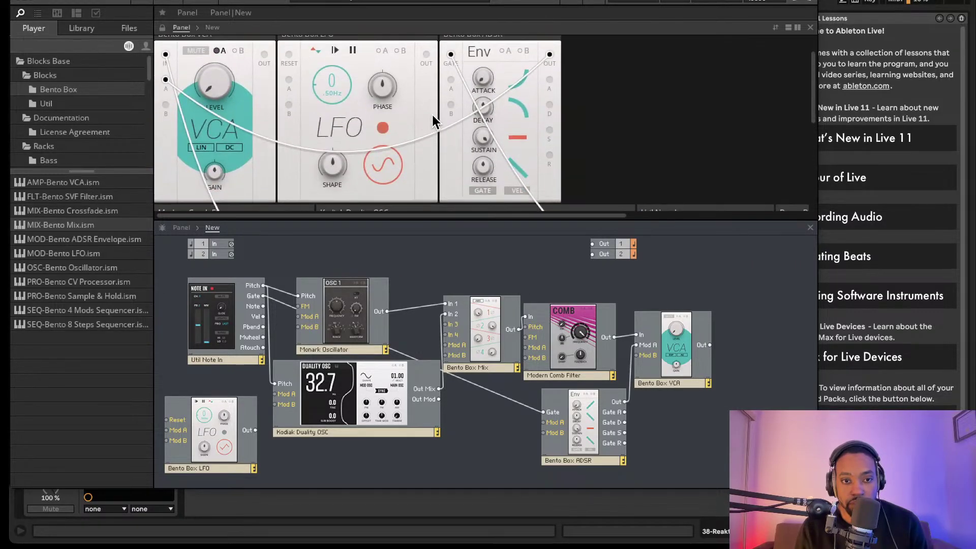
Shift the Monark Oscillator slightly up and right, and connect the Duality Oscillator's Out Mod to the mixer's In 3.
{"action": "left_click_drag", "start_coordinate": [363, 319], "coordinate": [379, 312]}
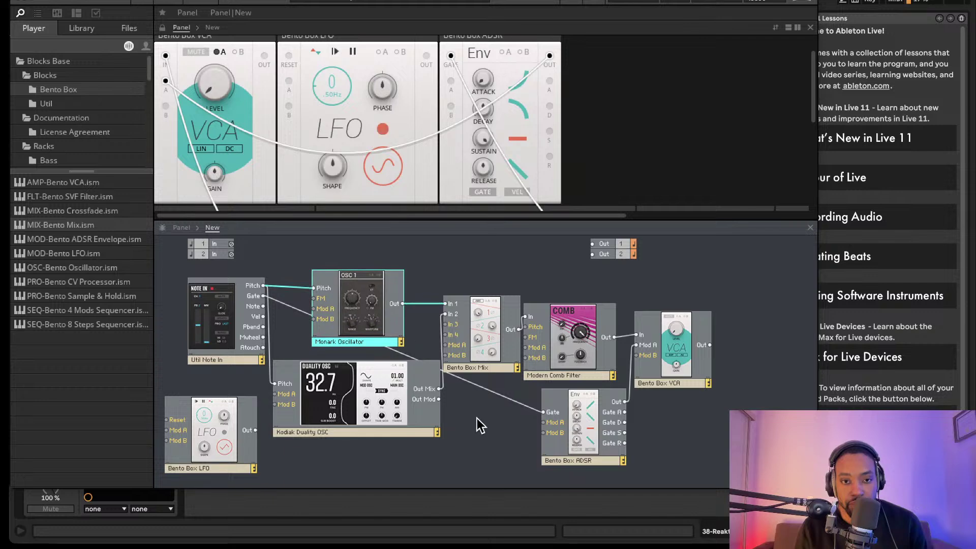
{"action": "left_click_drag", "start_coordinate": [468, 365], "coordinate": [457, 324]}
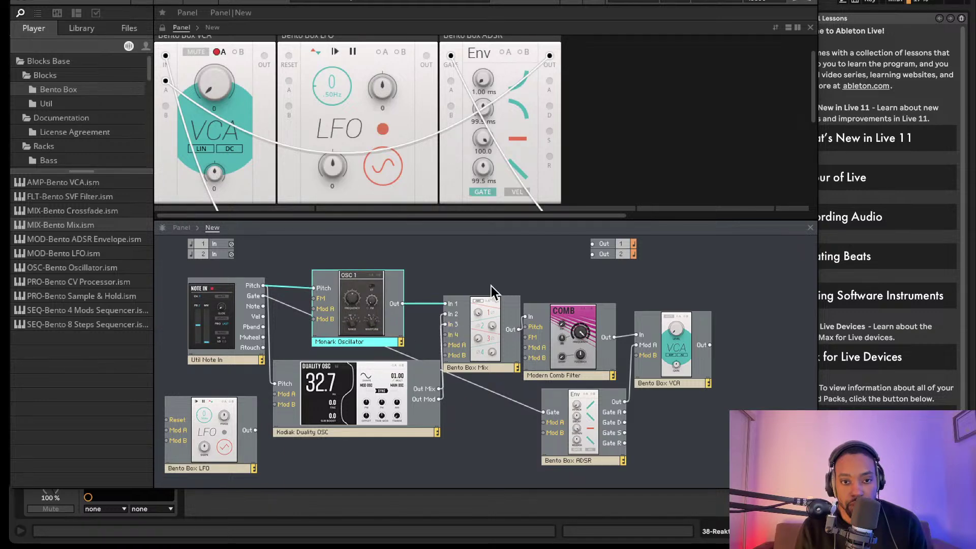
Raise the modulation A amount for the Bento Box VCA's Level in the front panel view.
{"action": "scroll", "coordinate": [463, 148], "scroll_direction": "up", "scroll_amount": 5}
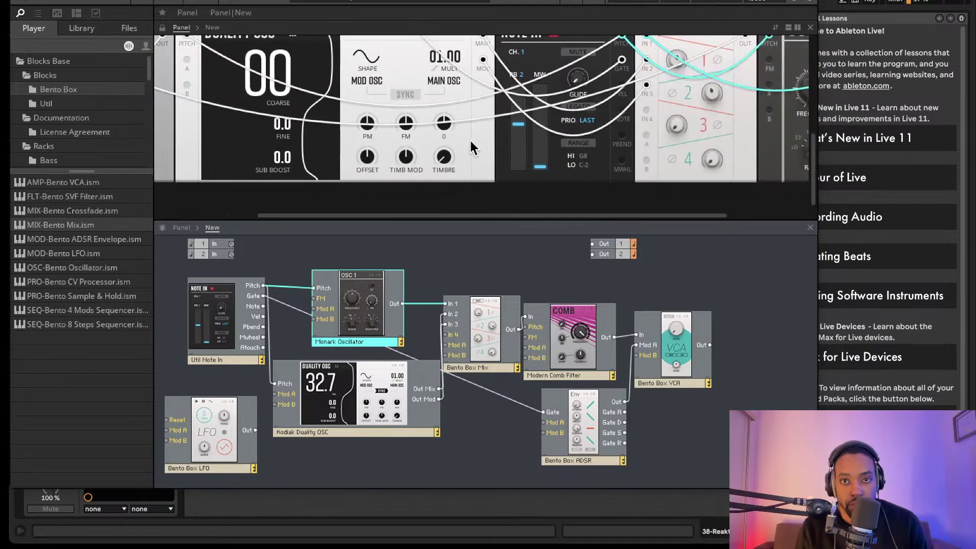
{"action": "scroll", "coordinate": [557, 94], "scroll_direction": "up", "scroll_amount": 3}
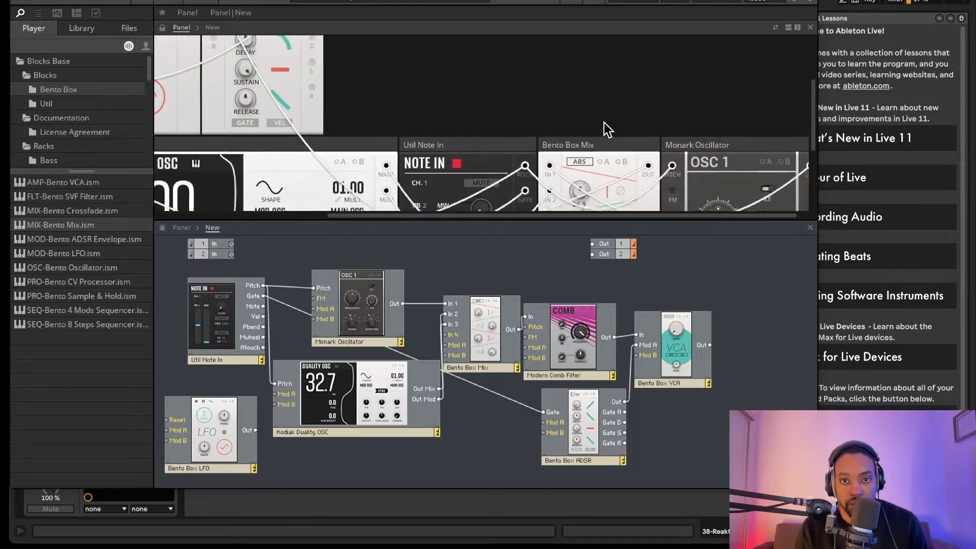
{"action": "scroll", "coordinate": [604, 126], "scroll_direction": "left", "scroll_amount": 5}
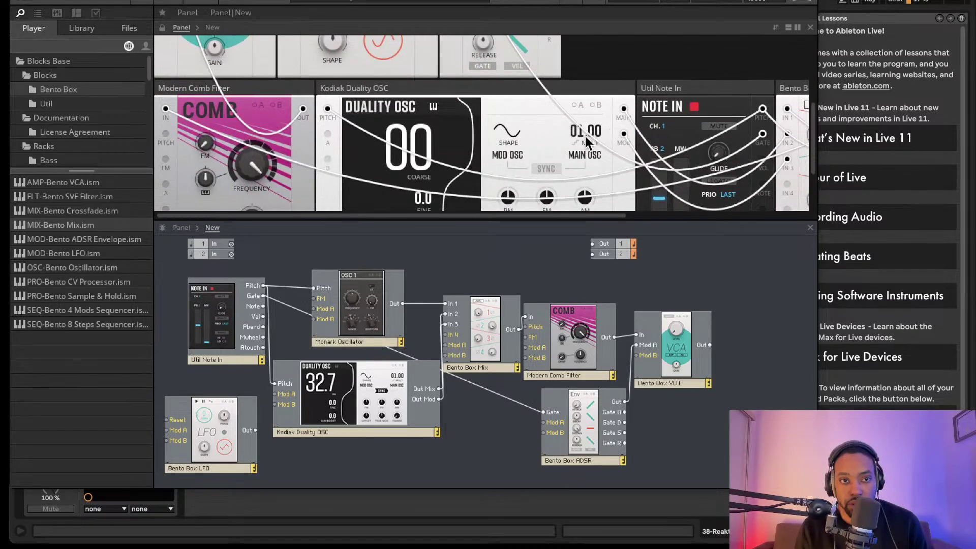
{"action": "scroll", "coordinate": [585, 136], "scroll_direction": "up", "scroll_amount": 2}
{"action": "scroll", "coordinate": [469, 179], "scroll_direction": "up", "scroll_amount": 3}
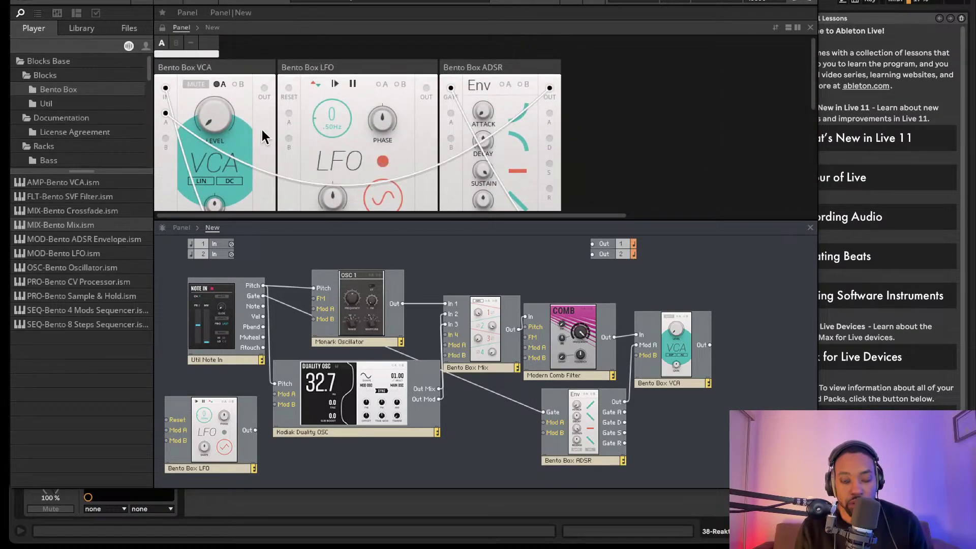
{"action": "mouse_move", "coordinate": [242, 122]}
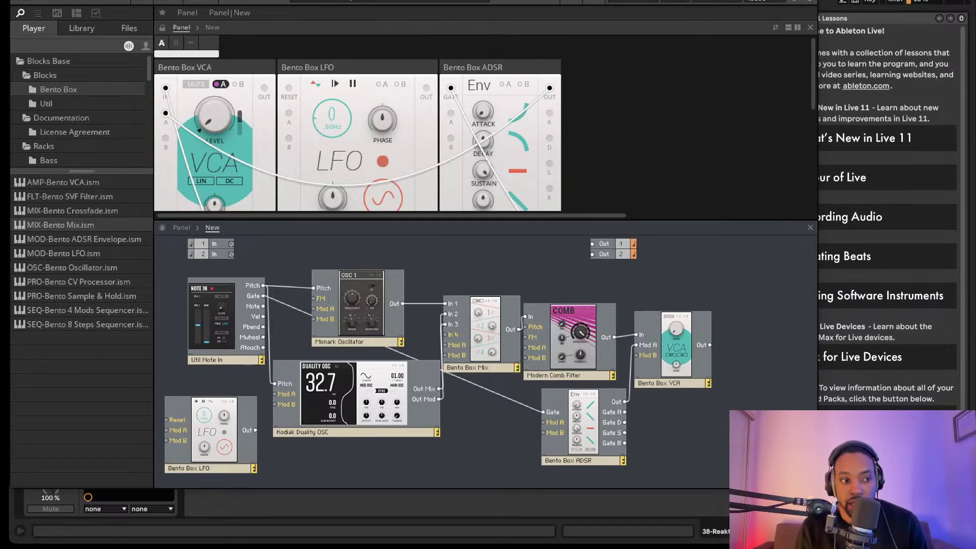
Reposition the Reaktor window so it is fully visible and connect the VCA's Out to the instrument outputs Out 1 and Out 2.
{"action": "left_click_drag", "start_coordinate": [639, 0], "coordinate": [692, 25]}
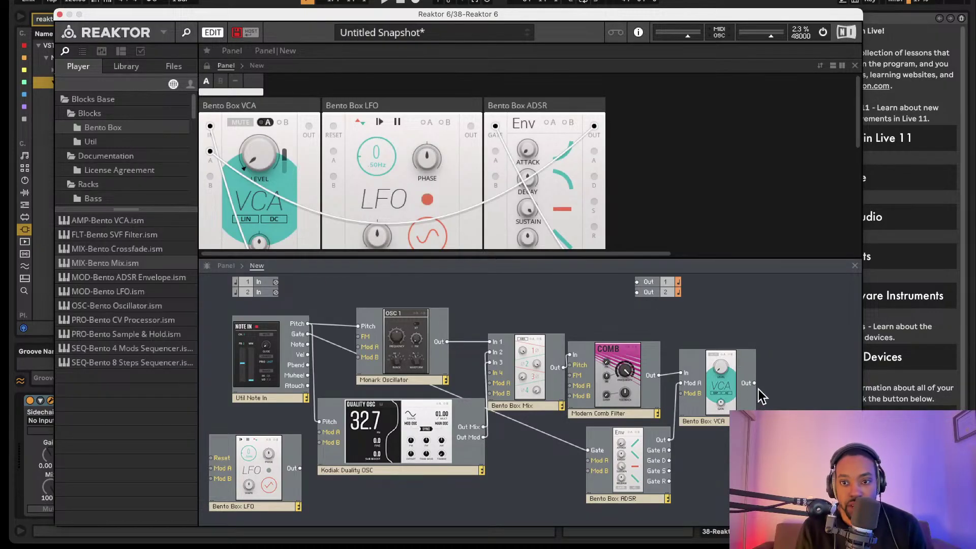
{"action": "left_click_drag", "start_coordinate": [672, 319], "coordinate": [637, 282]}
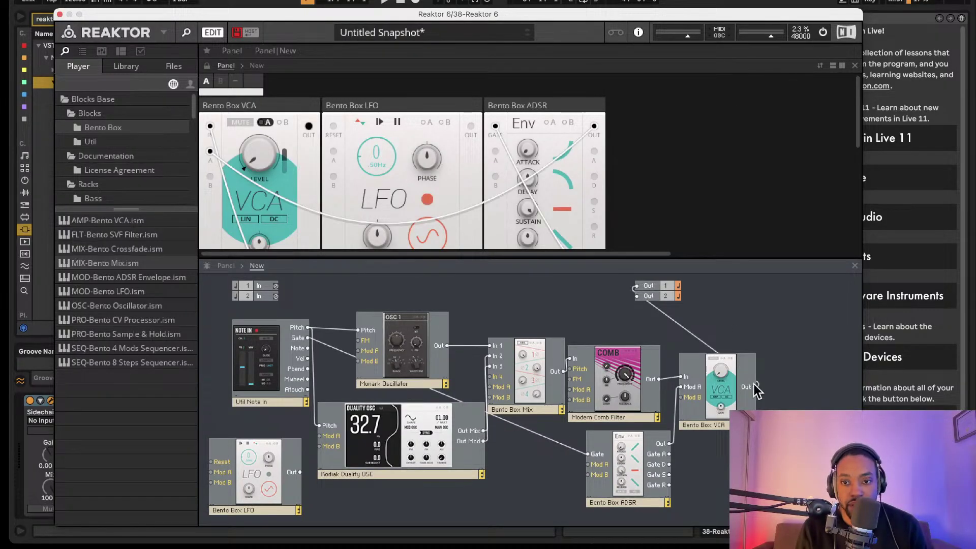
{"action": "left_click_drag", "start_coordinate": [756, 382], "coordinate": [645, 299]}
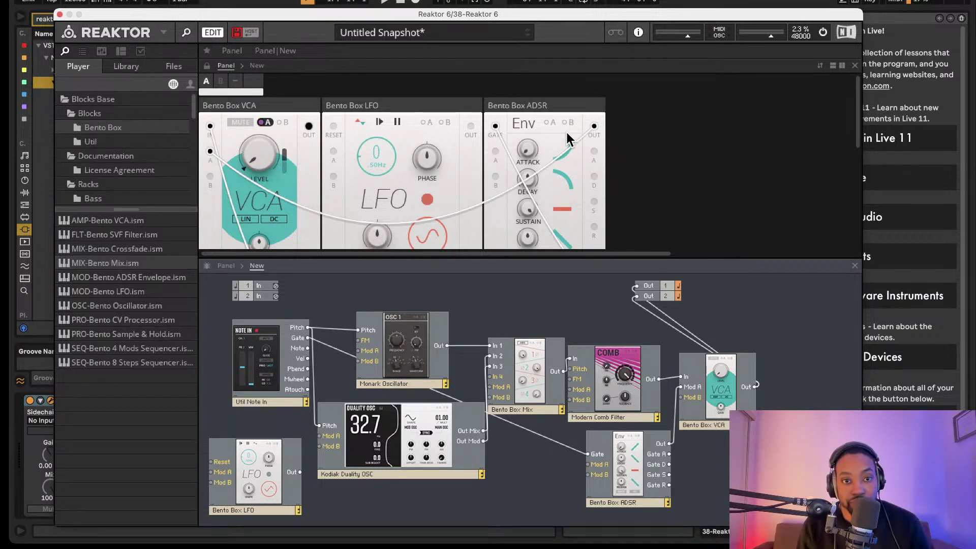
Enlarge the front panel view and set the Bento Box LFO's rate to about 31.89 Hz.
{"action": "scroll", "coordinate": [507, 160], "scroll_direction": "down", "scroll_amount": 4}
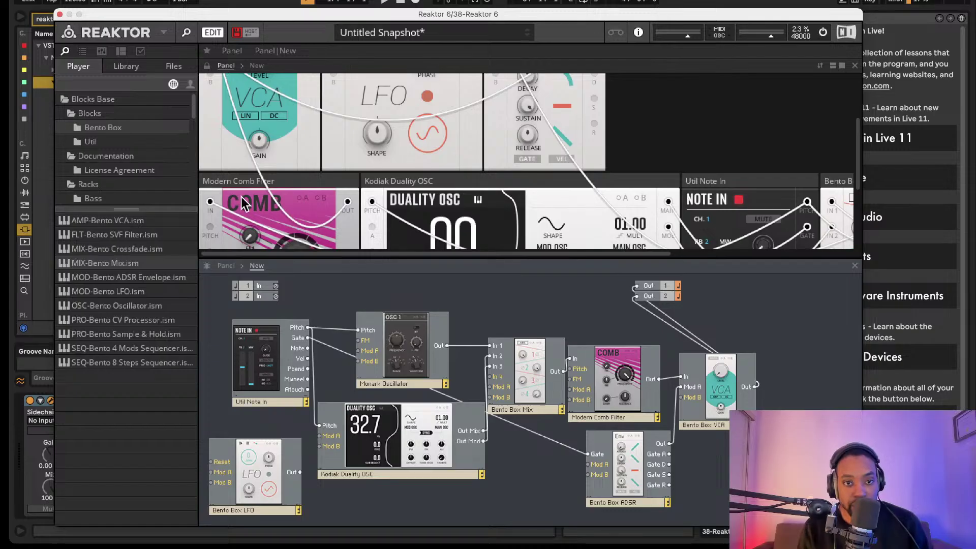
{"action": "left_click_drag", "start_coordinate": [378, 262], "coordinate": [386, 316]}
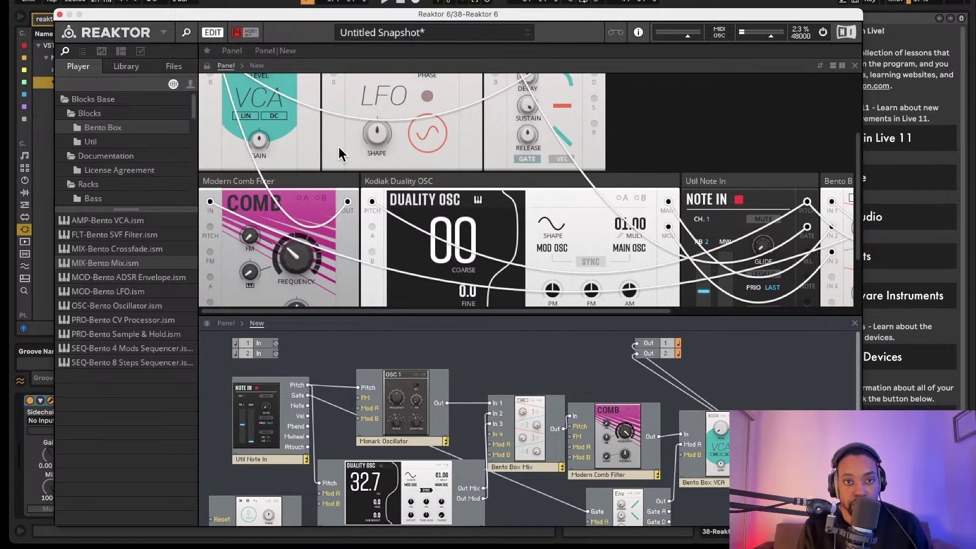
{"action": "scroll", "coordinate": [339, 146], "scroll_direction": "up", "scroll_amount": 3}
{"action": "left_click_drag", "start_coordinate": [384, 155], "coordinate": [375, 146]}
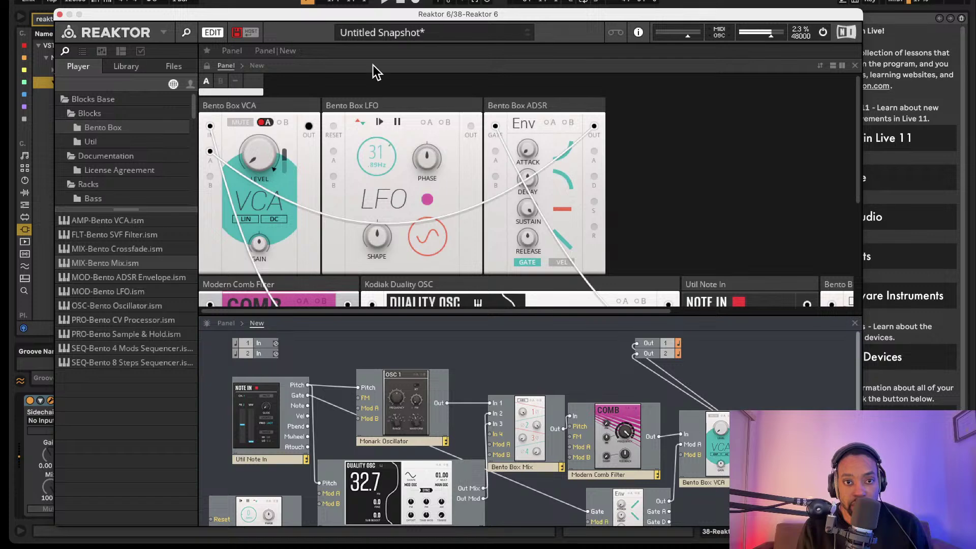
Enlarge the structure view and connect the Bento Box LFO's Out to the Duality Oscillator's Mod A.
{"action": "scroll", "coordinate": [379, 245], "scroll_direction": "down", "scroll_amount": 3}
{"action": "scroll", "coordinate": [348, 371], "scroll_direction": "down", "scroll_amount": 1}
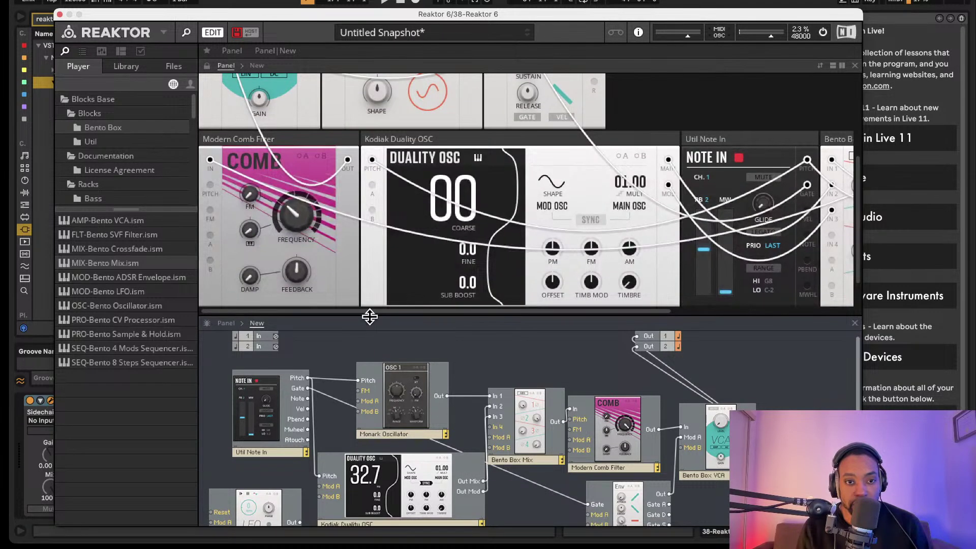
{"action": "left_click_drag", "start_coordinate": [370, 316], "coordinate": [366, 223]}
{"action": "left_click_drag", "start_coordinate": [298, 449], "coordinate": [346, 401]}
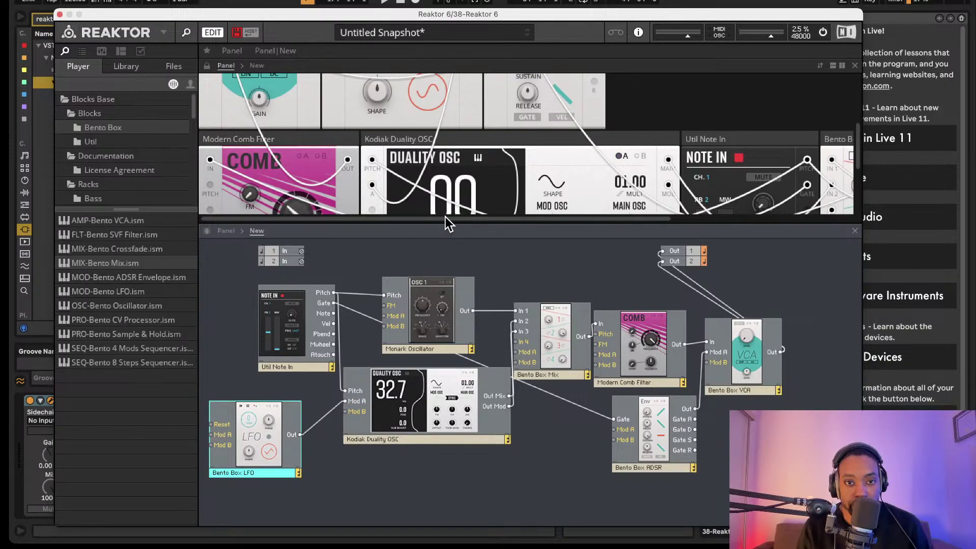
Enlarge the front panel view and lower the Bento Box LFO's rate to about 0.03 Hz.
{"action": "left_click_drag", "start_coordinate": [443, 223], "coordinate": [443, 346]}
{"action": "scroll", "coordinate": [343, 151], "scroll_direction": "up", "scroll_amount": 2}
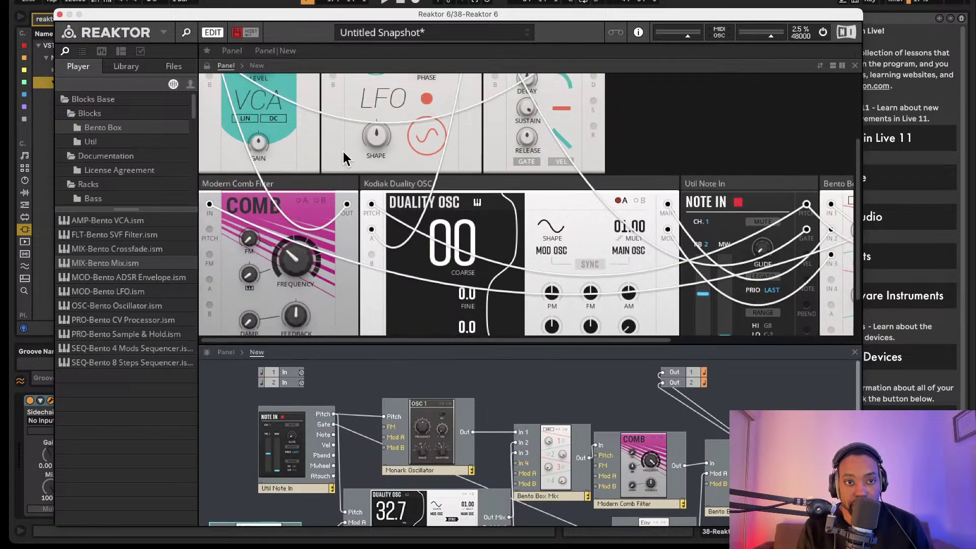
{"action": "scroll", "coordinate": [343, 152], "scroll_direction": "up", "scroll_amount": 2}
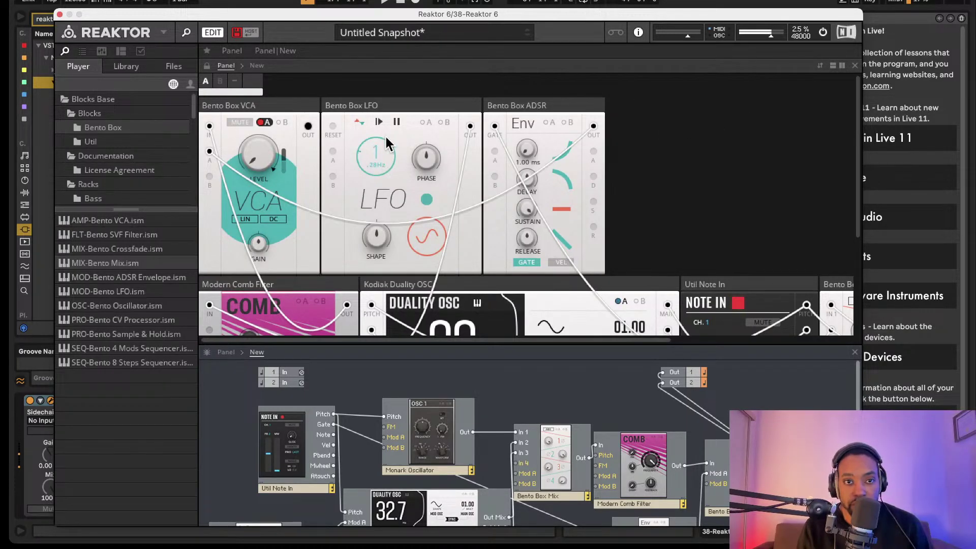
{"action": "scroll", "coordinate": [350, 164], "scroll_direction": "down", "scroll_amount": 5}
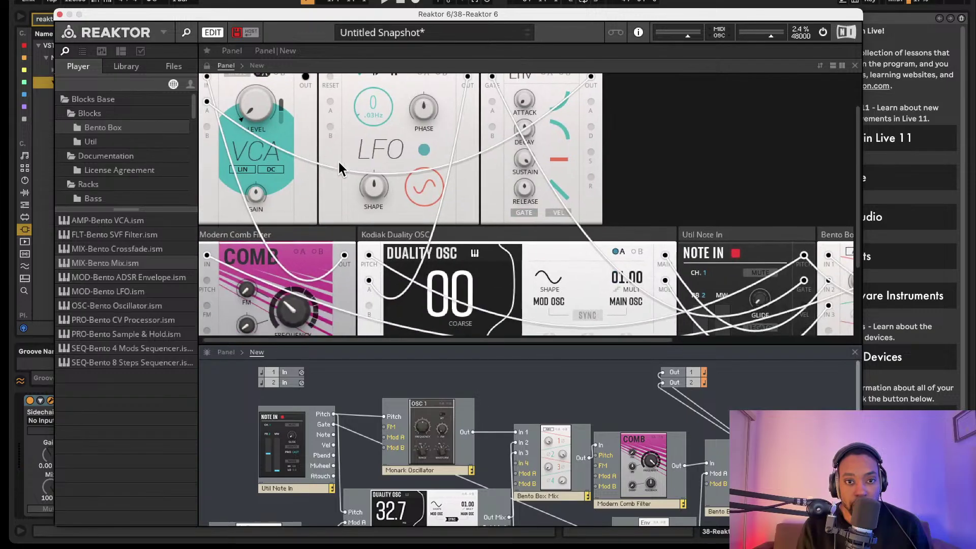
Display the Duality Oscillator's modulation A amounts and try modulating the Mod Osc's Shape with it.
{"action": "scroll", "coordinate": [612, 153], "scroll_direction": "right", "scroll_amount": 2}
{"action": "left_click", "coordinate": [583, 147]}
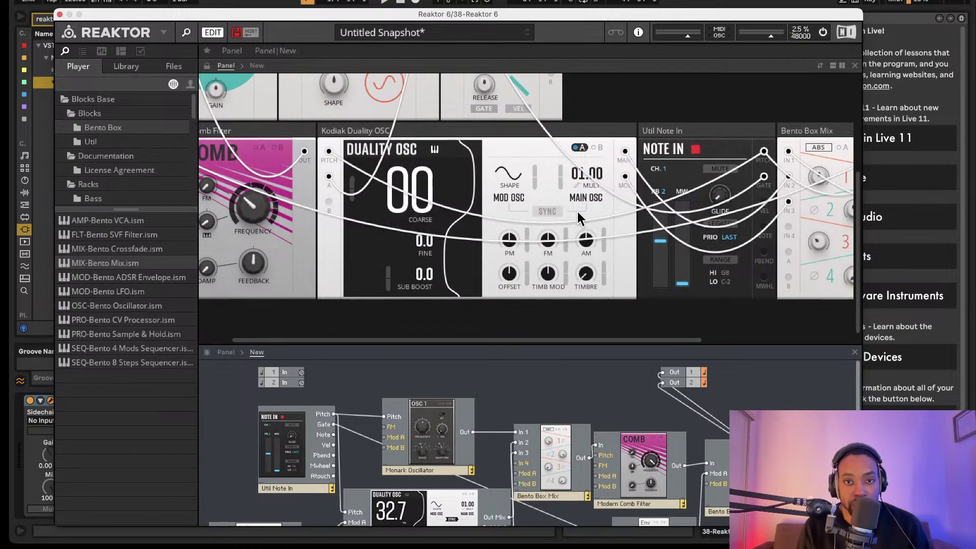
{"action": "scroll", "coordinate": [578, 211], "scroll_direction": "right", "scroll_amount": 1}
{"action": "scroll", "coordinate": [530, 178], "scroll_direction": "right", "scroll_amount": 1}
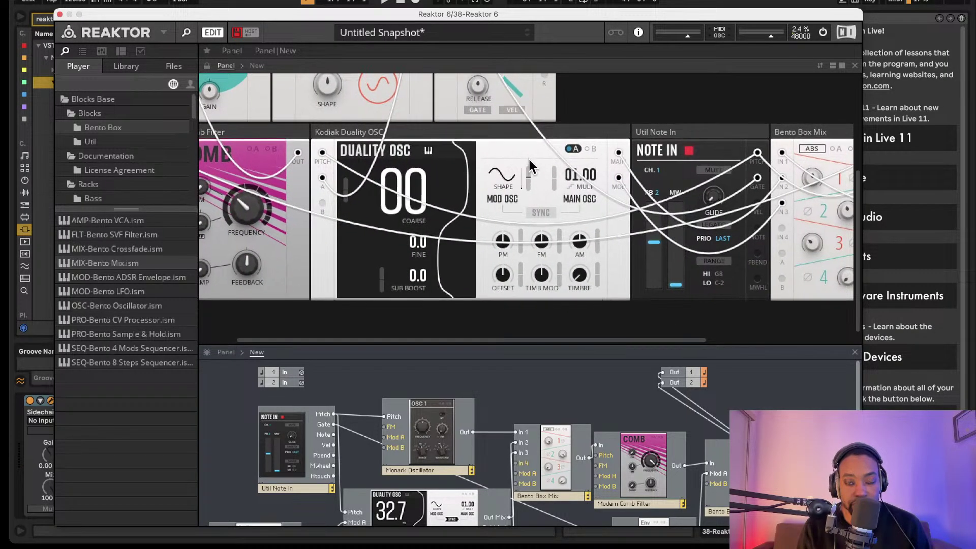
{"action": "scroll", "coordinate": [524, 129], "scroll_direction": "down", "scroll_amount": 1}
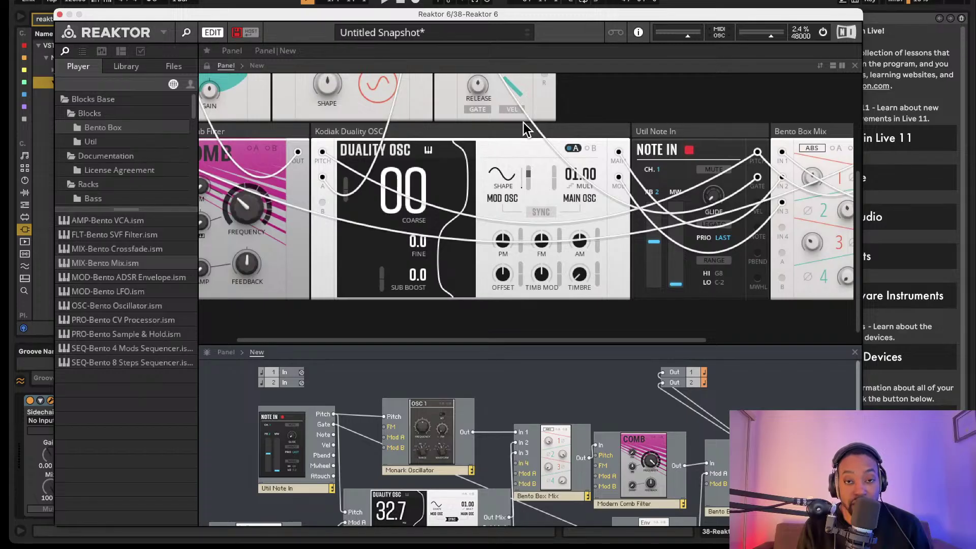
Set the Bento Box LFO's rate to about 16.67 Hz and adjust the Duality Oscillator's FM knob.
{"action": "scroll", "coordinate": [406, 159], "scroll_direction": "up", "scroll_amount": 3}
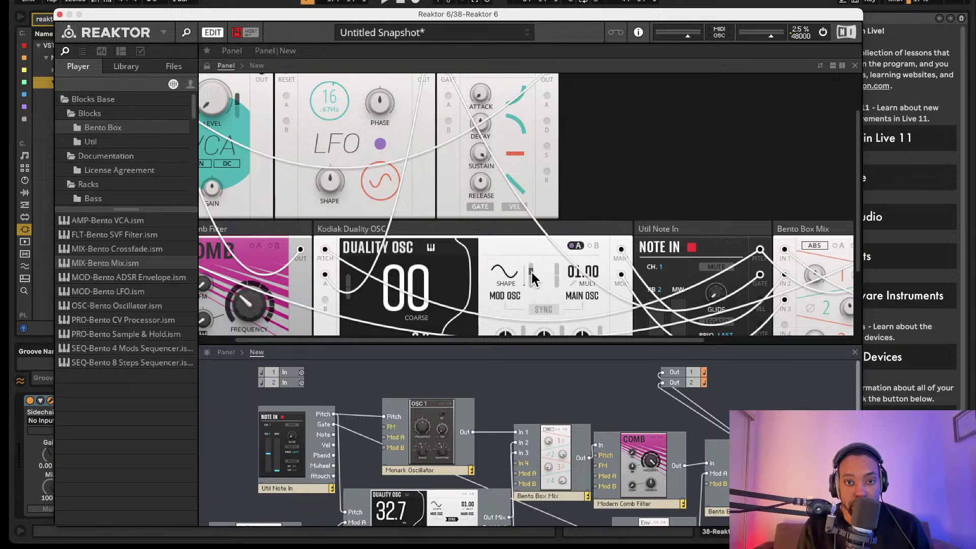
{"action": "scroll", "coordinate": [532, 276], "scroll_direction": "down", "scroll_amount": 3}
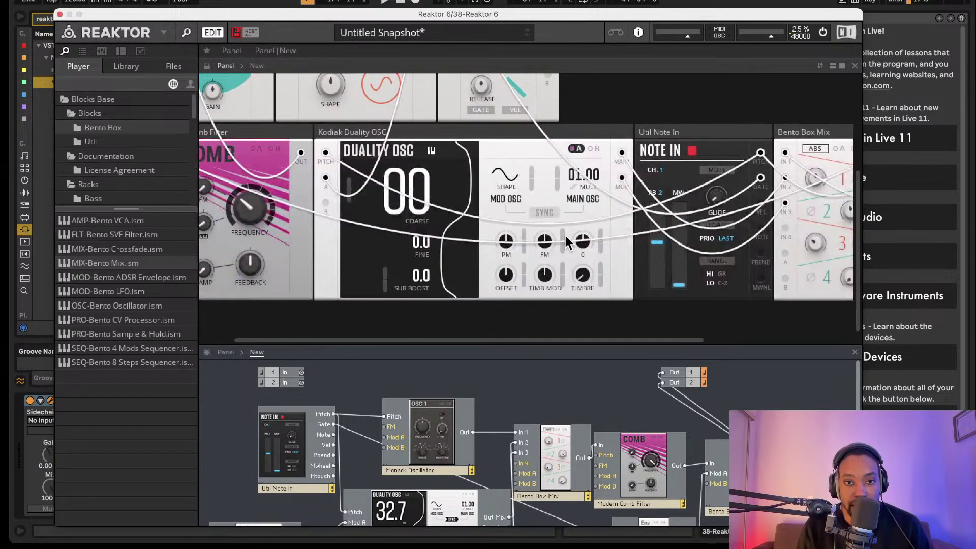
{"action": "scroll", "coordinate": [562, 240], "scroll_direction": "up", "scroll_amount": 1}
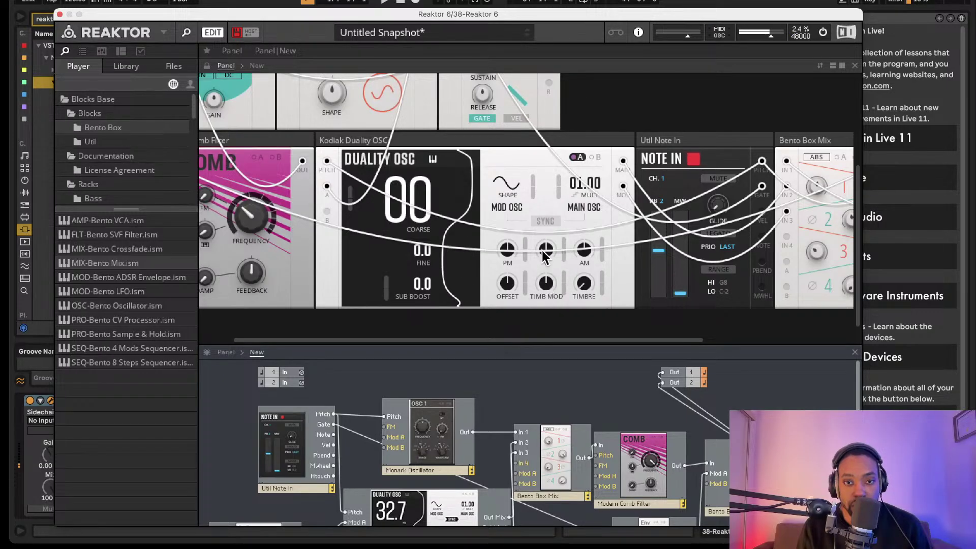
{"action": "left_click_drag", "start_coordinate": [546, 250], "coordinate": [546, 292]}
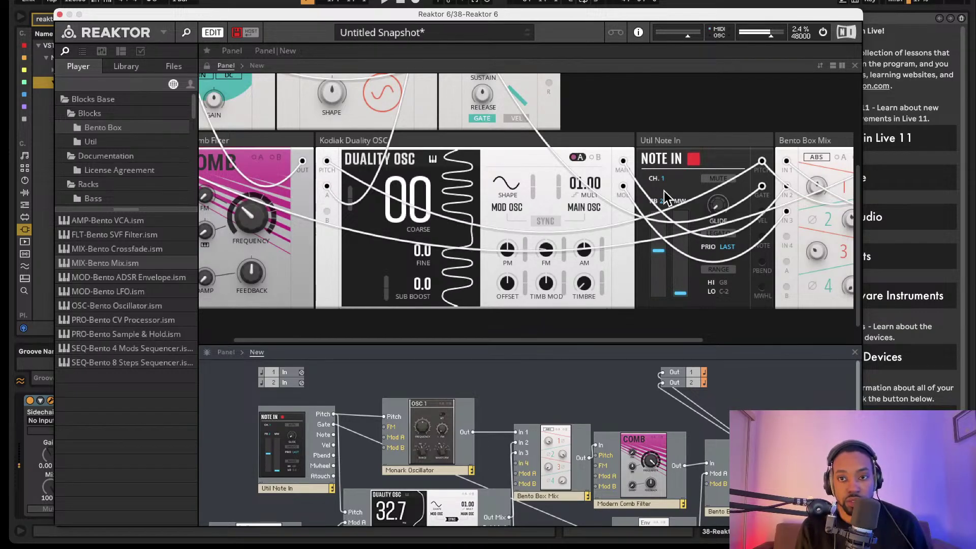
Adjust the Monark Oscillator's Range, Waveform, Frequency and FM knobs.
{"action": "scroll", "coordinate": [704, 202], "scroll_direction": "right", "scroll_amount": 5}
{"action": "scroll", "coordinate": [704, 200], "scroll_direction": "up", "scroll_amount": 2}
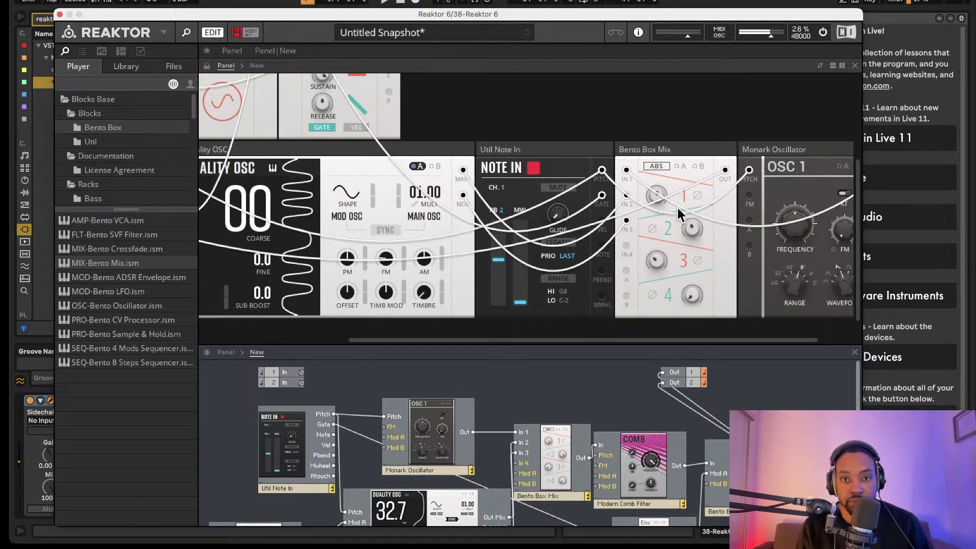
{"action": "scroll", "coordinate": [657, 199], "scroll_direction": "down", "scroll_amount": 1}
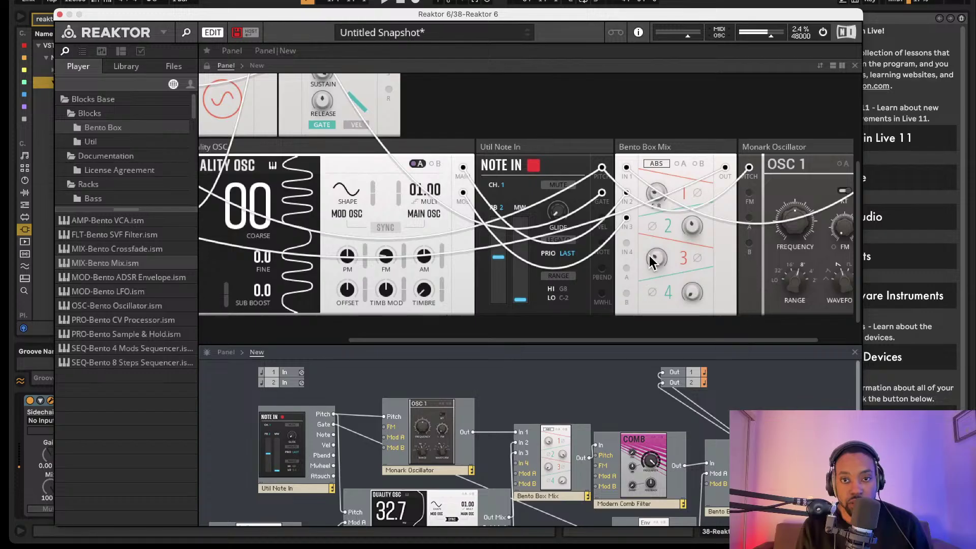
{"action": "scroll", "coordinate": [648, 239], "scroll_direction": "up", "scroll_amount": 1}
{"action": "scroll", "coordinate": [661, 239], "scroll_direction": "right", "scroll_amount": 5}
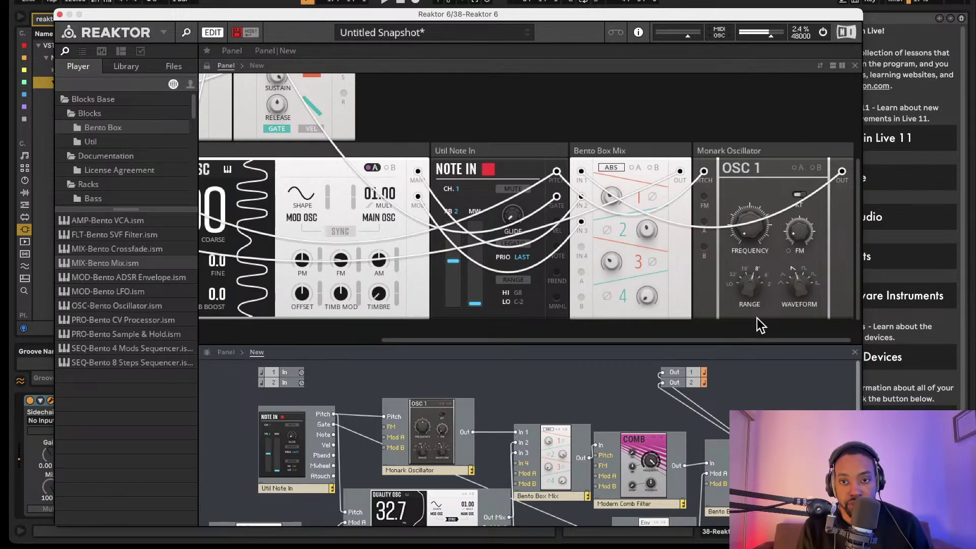
{"action": "left_click_drag", "start_coordinate": [746, 288], "coordinate": [782, 385]}
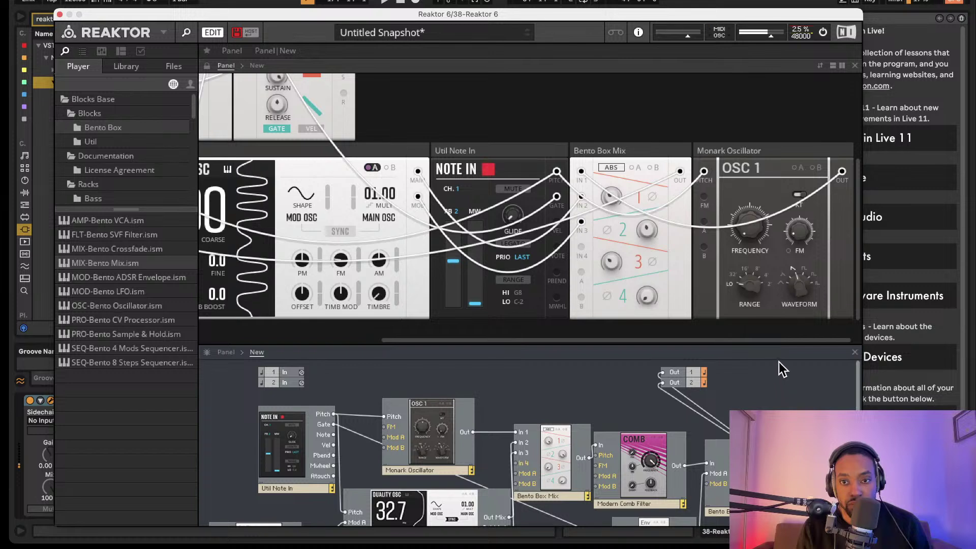
{"action": "left_click_drag", "start_coordinate": [771, 300], "coordinate": [779, 272]}
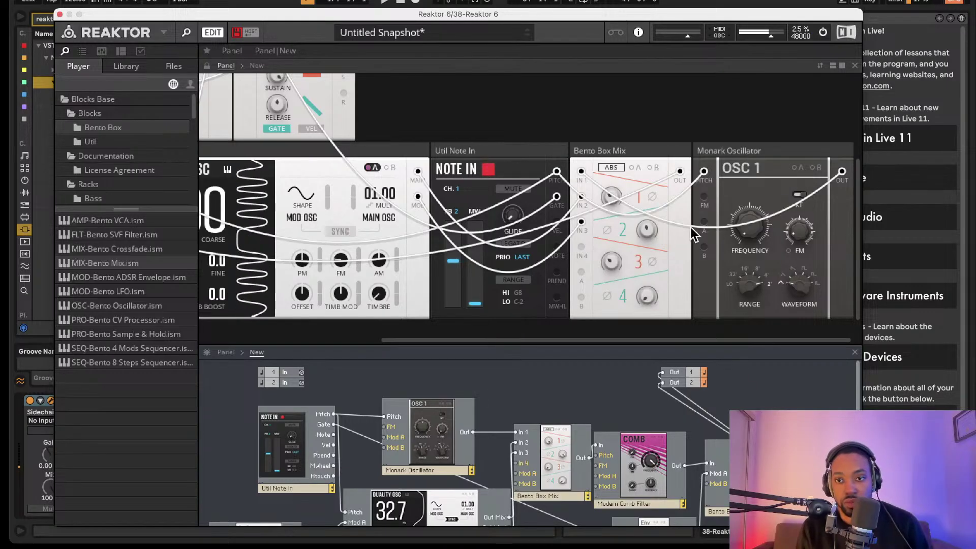
{"action": "left_click_drag", "start_coordinate": [776, 238], "coordinate": [749, 256]}
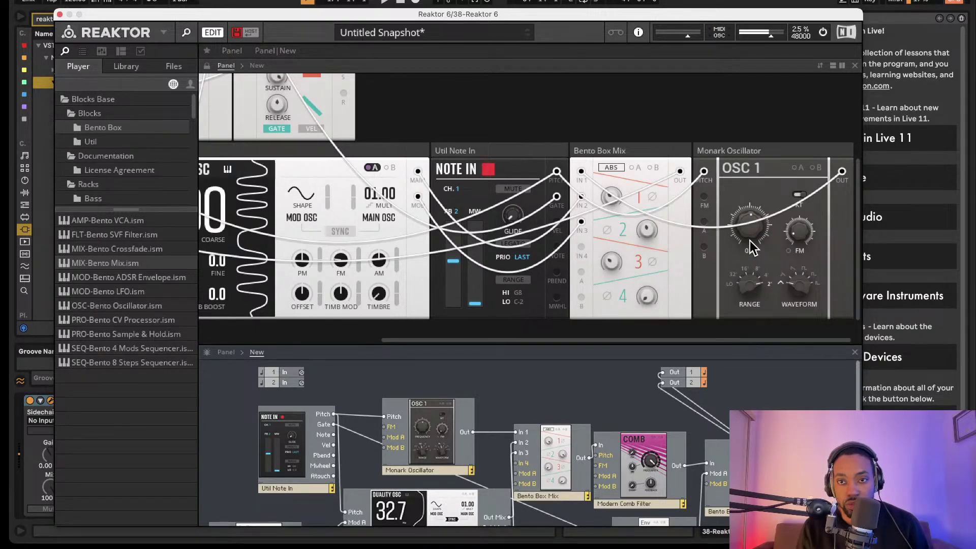
{"action": "mouse_move", "coordinate": [799, 215]}
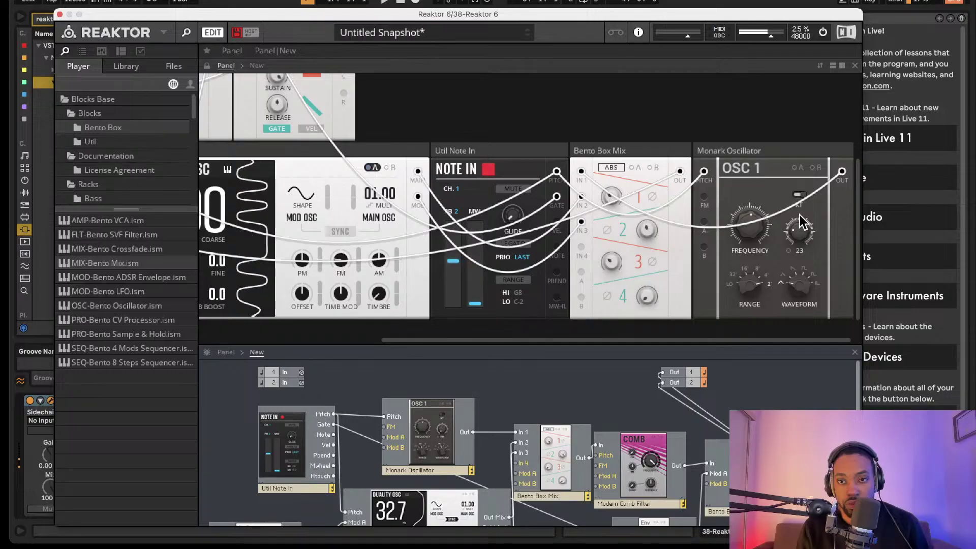
{"action": "left_click_drag", "start_coordinate": [806, 208], "coordinate": [796, 394]}
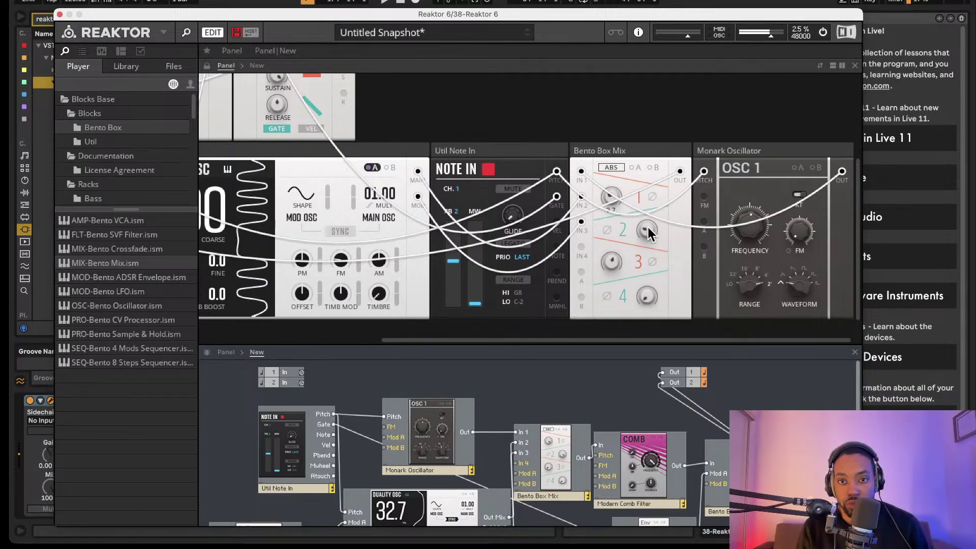
Balance the oscillator levels on the Bento Box Mix channels.
{"action": "left_click_drag", "start_coordinate": [616, 199], "coordinate": [608, 211]}
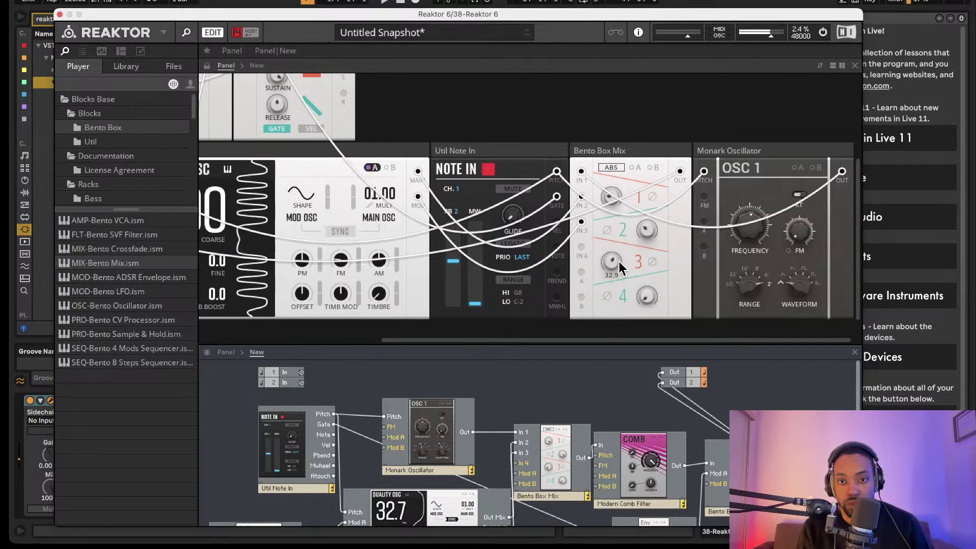
{"action": "left_click_drag", "start_coordinate": [618, 261], "coordinate": [639, 242]}
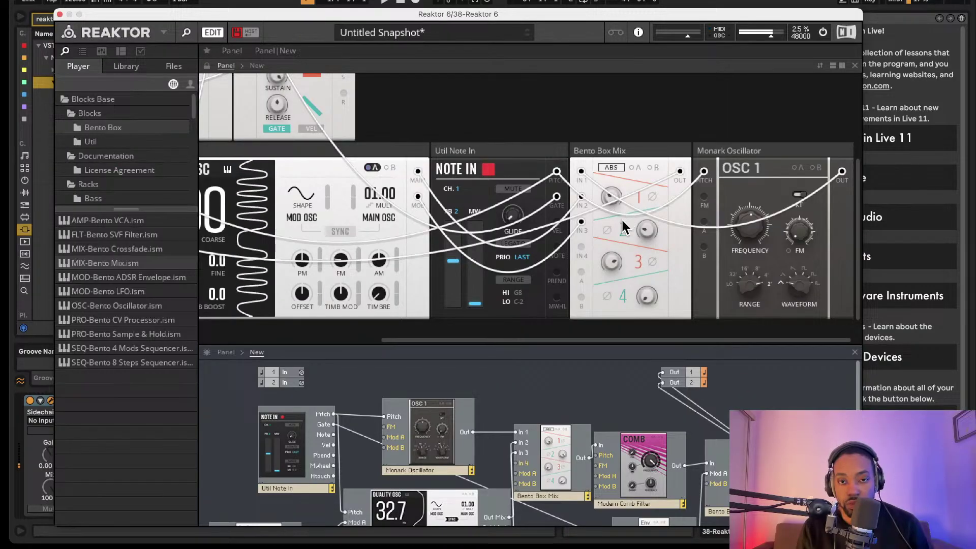
Enlarge the structure area, find the Rounds blocks in the Player library, and add a Rounds Reverb beside the Bento Box VCA.
{"action": "left_click_drag", "start_coordinate": [433, 344], "coordinate": [432, 223]}
{"action": "left_click", "coordinate": [119, 141]}
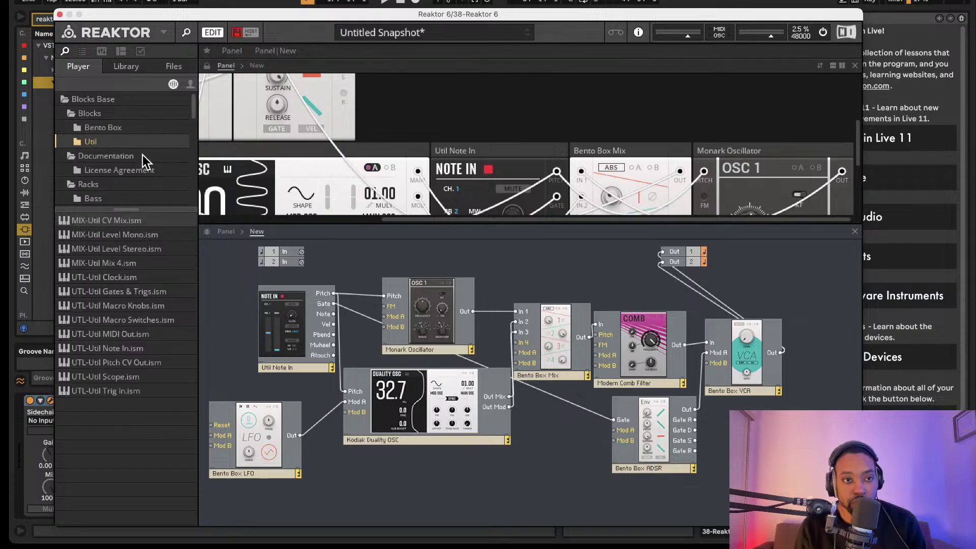
{"action": "scroll", "coordinate": [121, 152], "scroll_direction": "down", "scroll_amount": 3}
{"action": "scroll", "coordinate": [104, 151], "scroll_direction": "down", "scroll_amount": 4}
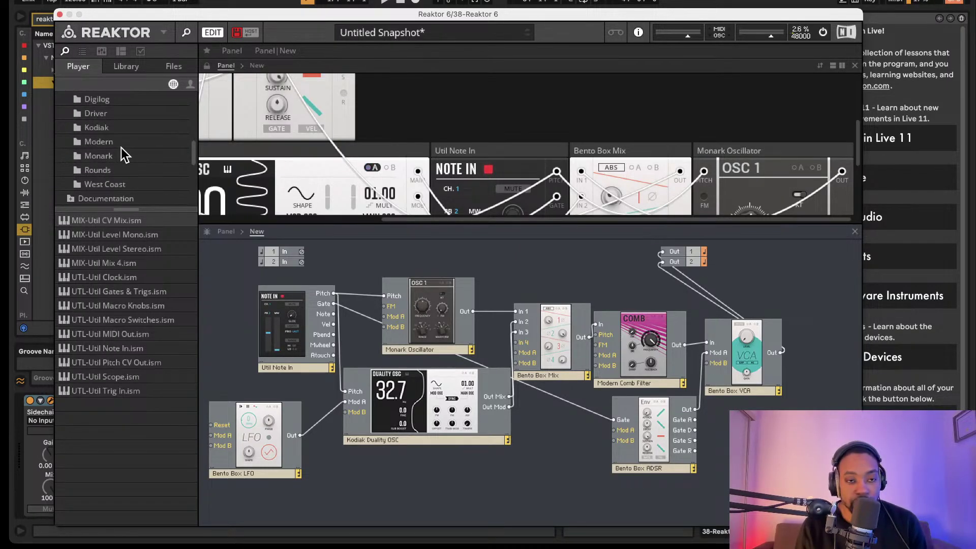
{"action": "scroll", "coordinate": [120, 147], "scroll_direction": "up", "scroll_amount": 2}
{"action": "scroll", "coordinate": [99, 187], "scroll_direction": "down", "scroll_amount": 1}
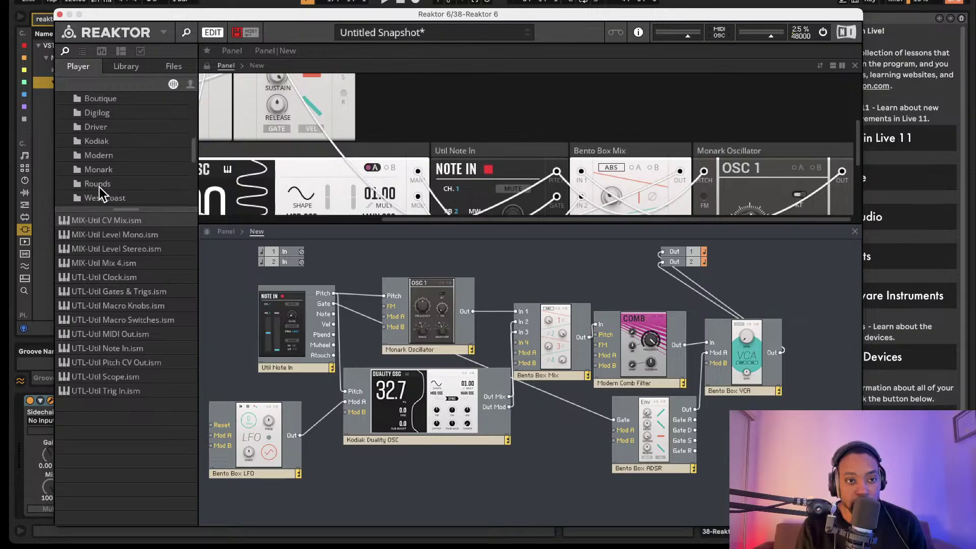
{"action": "left_click", "coordinate": [99, 186]}
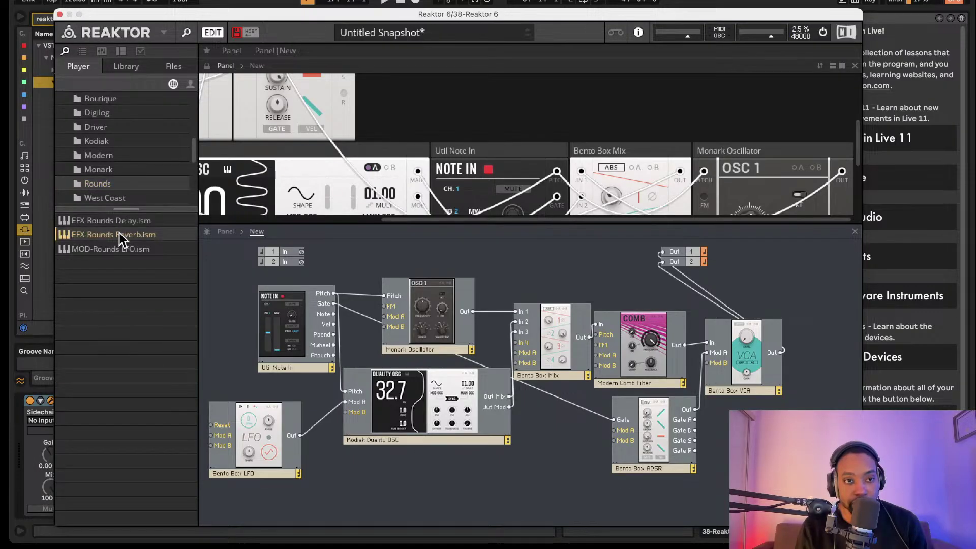
{"action": "left_click_drag", "start_coordinate": [119, 233], "coordinate": [765, 293]}
{"action": "left_click_drag", "start_coordinate": [791, 348], "coordinate": [817, 355]}
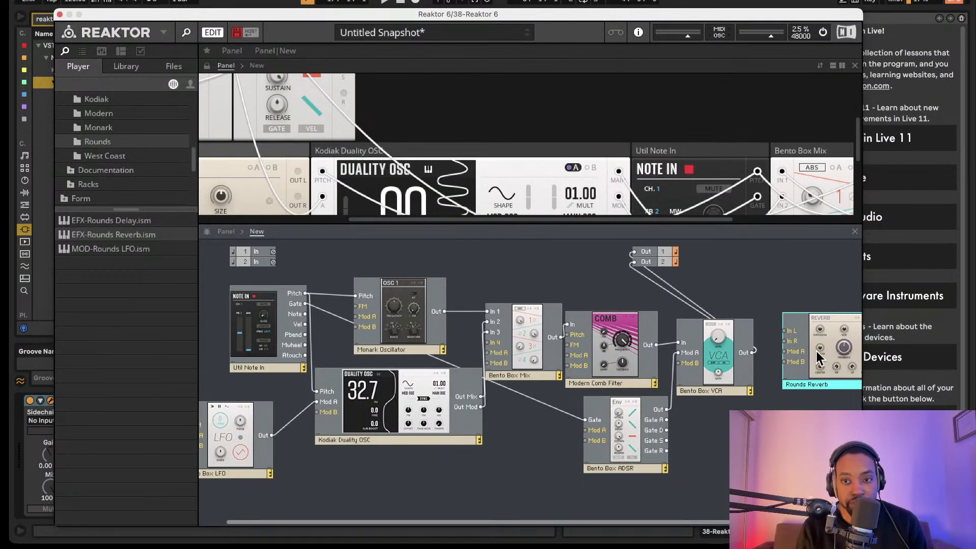
Connect the Bento Box VCA's output to both the In L and In R ports of the Rounds Reverb.
{"action": "left_click_drag", "start_coordinate": [748, 350], "coordinate": [754, 352]}
{"action": "scroll", "coordinate": [804, 320], "scroll_direction": "right", "scroll_amount": 2}
{"action": "left_click_drag", "start_coordinate": [650, 278], "coordinate": [692, 260]}
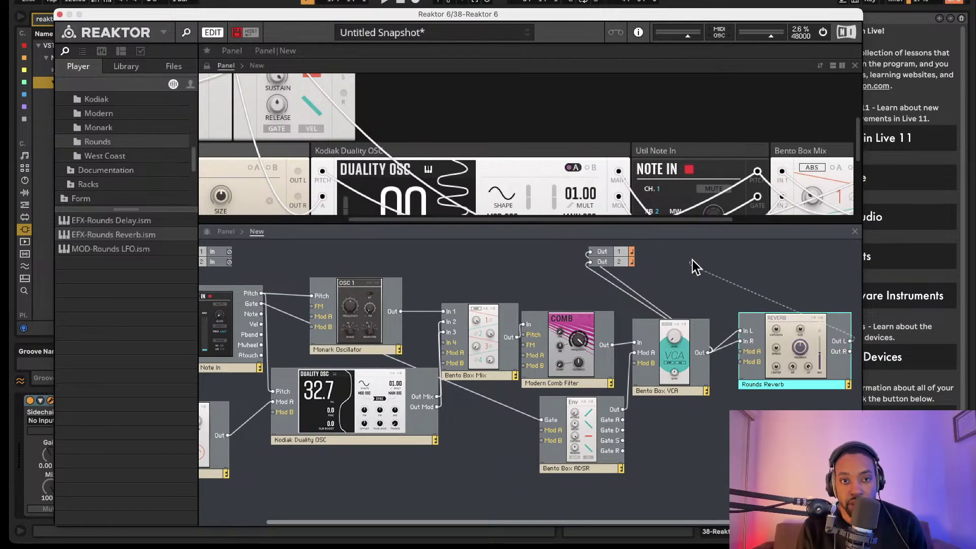
Insert a Rounds Delay between the Rounds Reverb and main outputs 1 and 2, wiring both stereo channels.
{"action": "left_click_drag", "start_coordinate": [106, 220], "coordinate": [812, 332]}
{"action": "scroll", "coordinate": [813, 345], "scroll_direction": "right", "scroll_amount": 4}
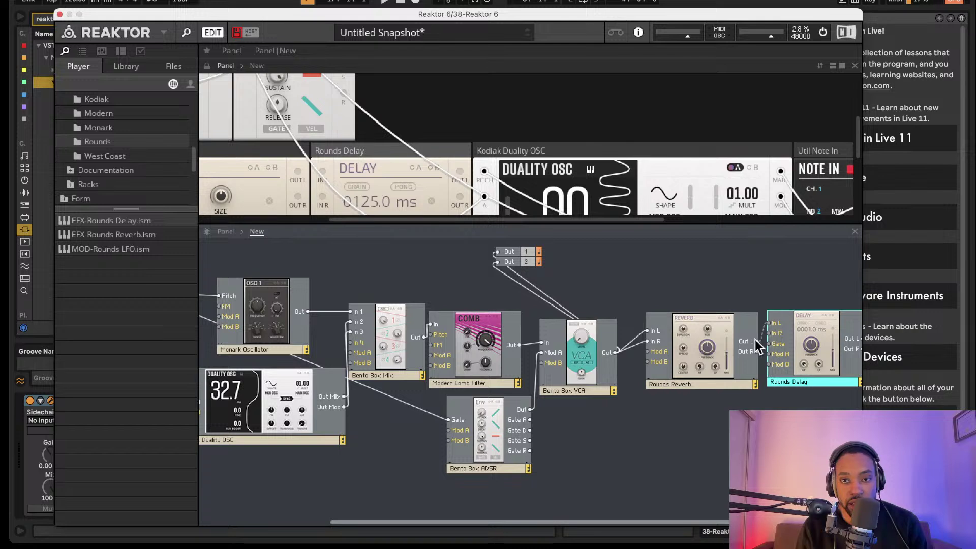
{"action": "scroll", "coordinate": [803, 340], "scroll_direction": "right", "scroll_amount": 2}
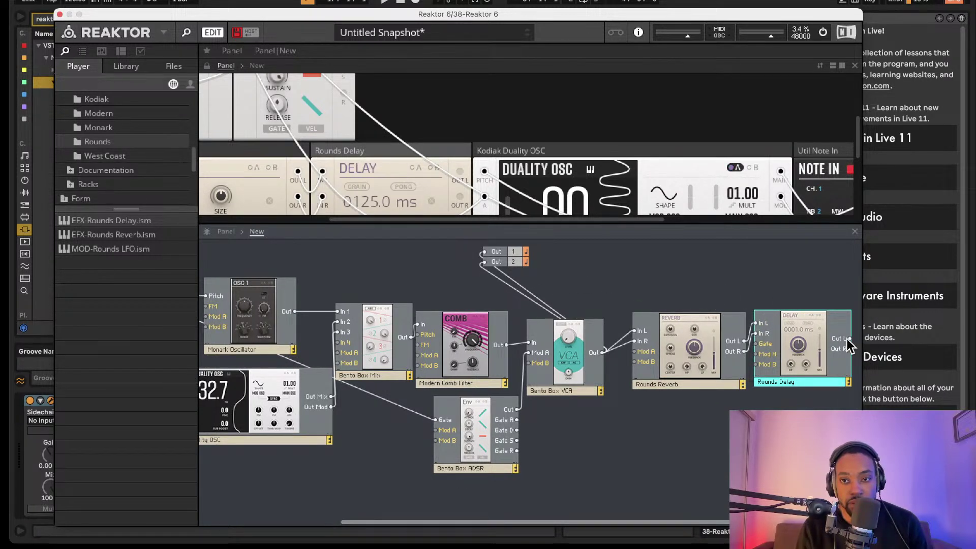
{"action": "left_click_drag", "start_coordinate": [847, 339], "coordinate": [484, 251]}
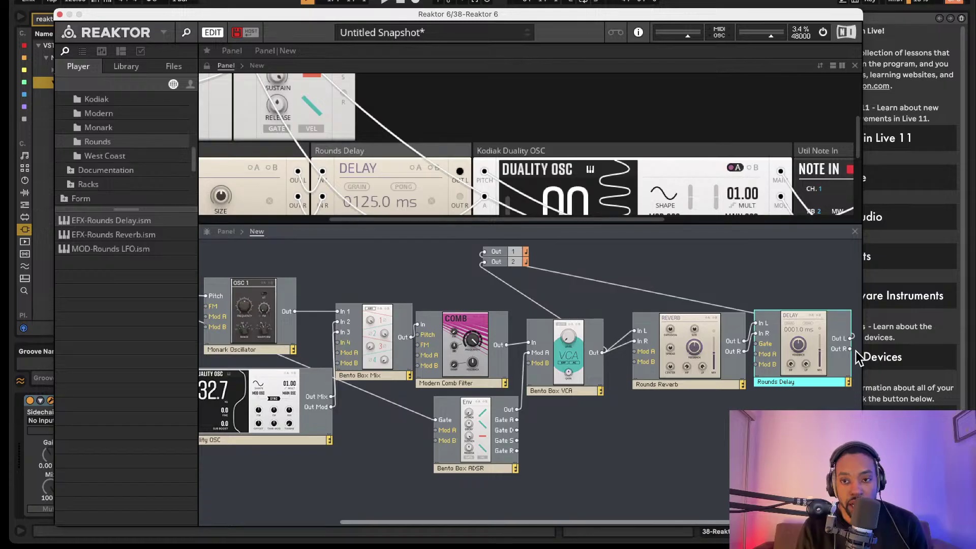
{"action": "left_click_drag", "start_coordinate": [849, 348], "coordinate": [482, 262]}
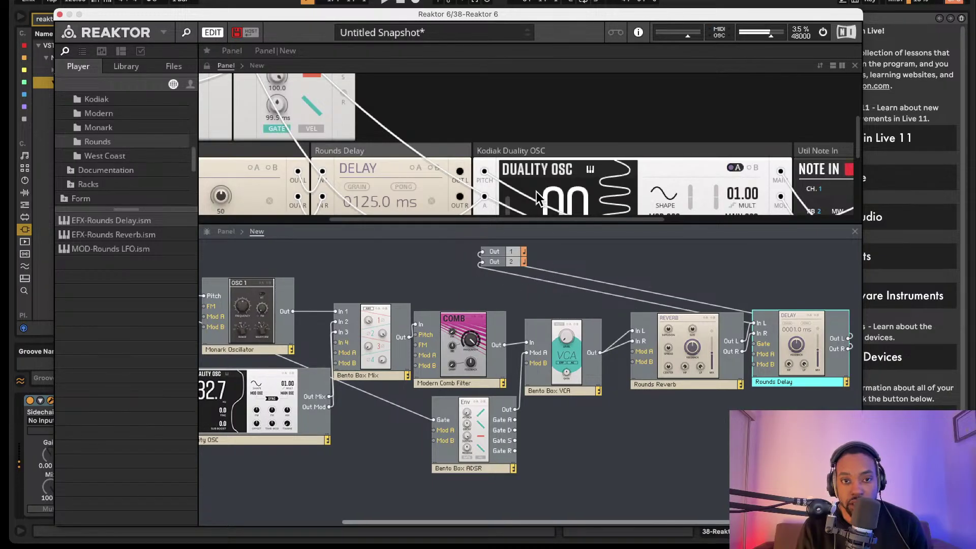
Turn the Rounds Delay's Feedback down to its minimum.
{"action": "scroll", "coordinate": [563, 112], "scroll_direction": "up", "scroll_amount": 5}
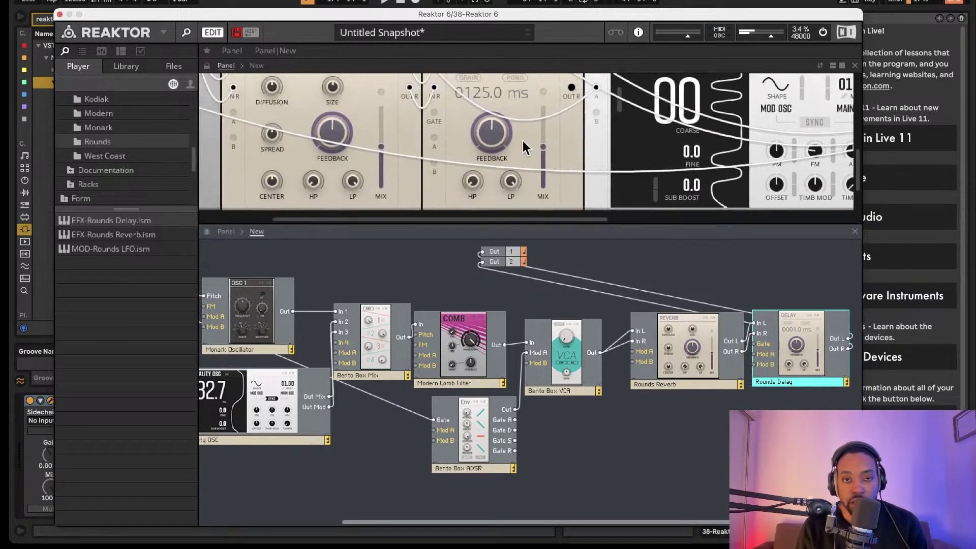
{"action": "left_click_drag", "start_coordinate": [507, 144], "coordinate": [417, 247]}
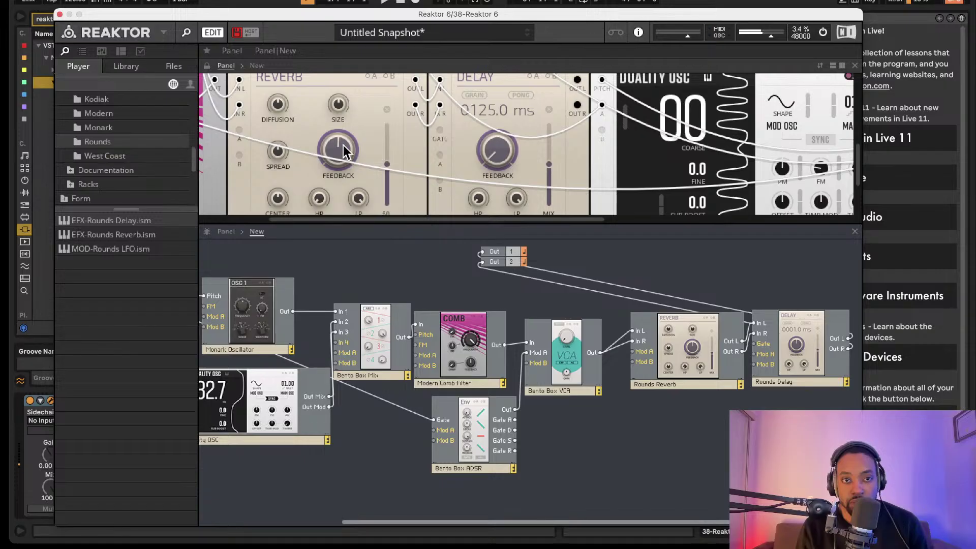
{"action": "scroll", "coordinate": [429, 209], "scroll_direction": "up", "scroll_amount": 3}
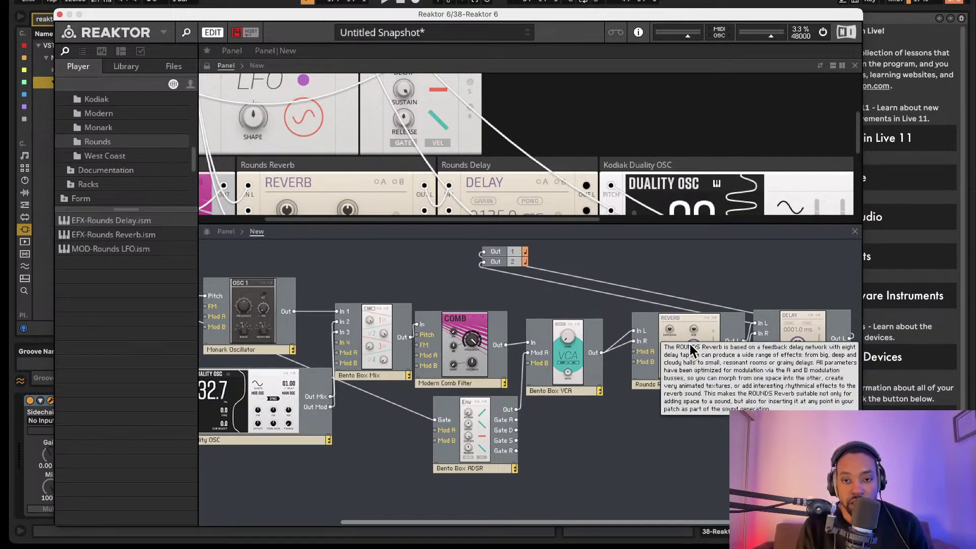
Move the Rounds Reverb below the signal chain and wire the Bento Box VCA's output directly to both Rounds Delay inputs.
{"action": "left_click_drag", "start_coordinate": [676, 325], "coordinate": [676, 503]}
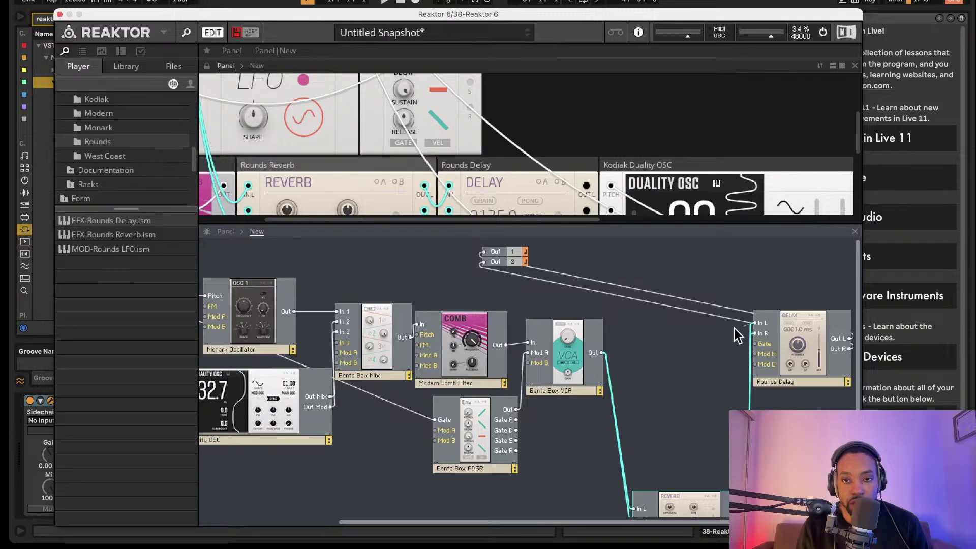
{"action": "left_click_drag", "start_coordinate": [737, 335], "coordinate": [603, 352]}
{"action": "scroll", "coordinate": [570, 149], "scroll_direction": "down", "scroll_amount": 5}
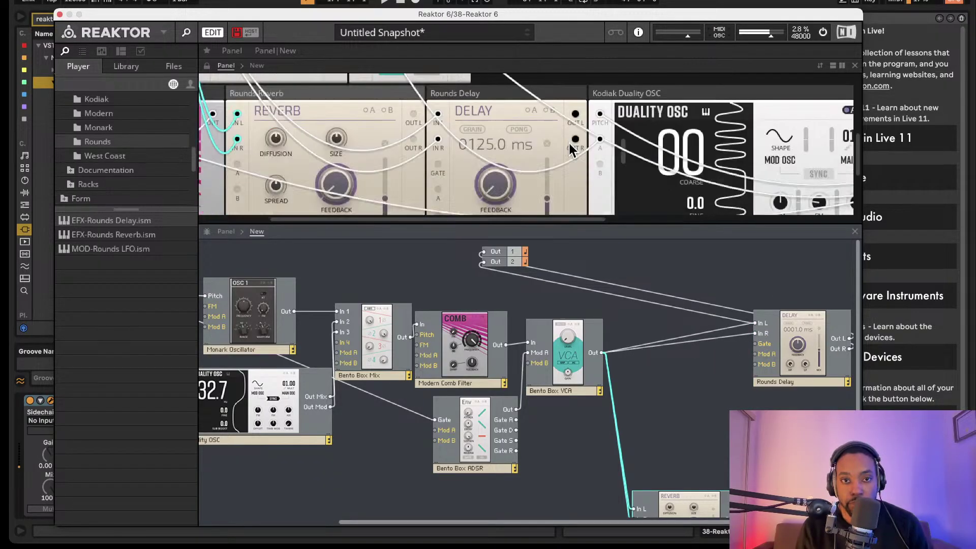
Examine the panel controls of the delay, LFO, ADSR, VCA and Comb Filter blocks while the patch plays.
{"action": "scroll", "coordinate": [570, 148], "scroll_direction": "down", "scroll_amount": 2}
{"action": "scroll", "coordinate": [584, 158], "scroll_direction": "up", "scroll_amount": 1}
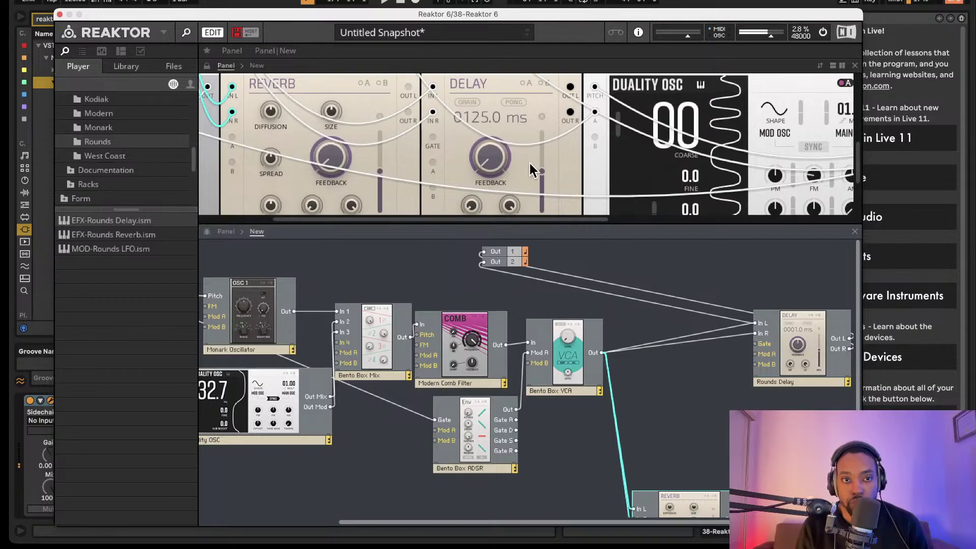
{"action": "scroll", "coordinate": [457, 163], "scroll_direction": "right", "scroll_amount": 1}
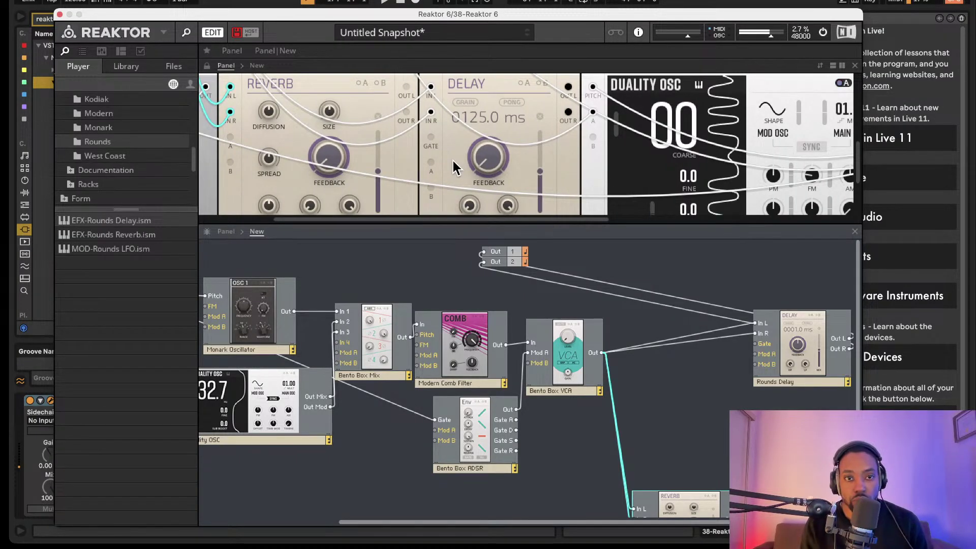
{"action": "scroll", "coordinate": [486, 160], "scroll_direction": "up", "scroll_amount": 3}
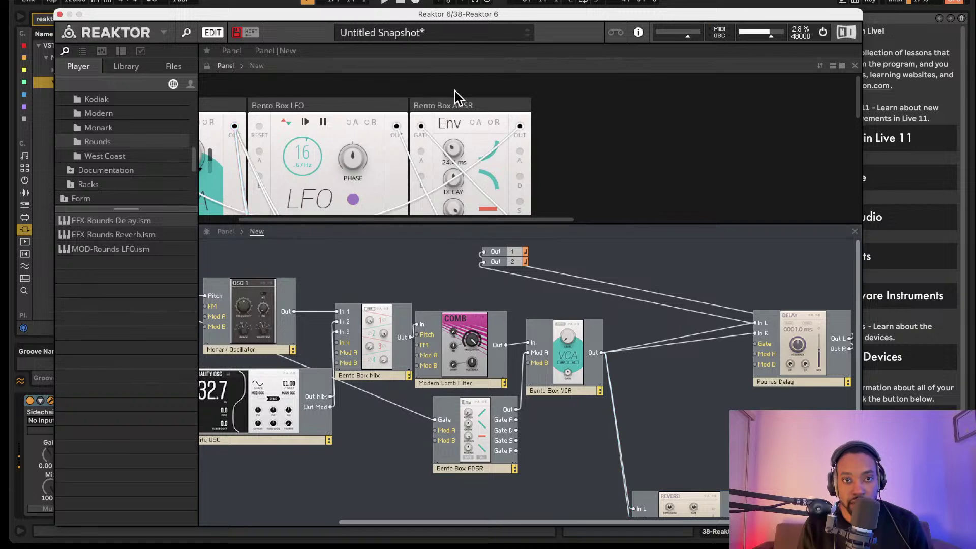
{"action": "scroll", "coordinate": [460, 139], "scroll_direction": "down", "scroll_amount": 2}
{"action": "scroll", "coordinate": [460, 140], "scroll_direction": "left", "scroll_amount": 2}
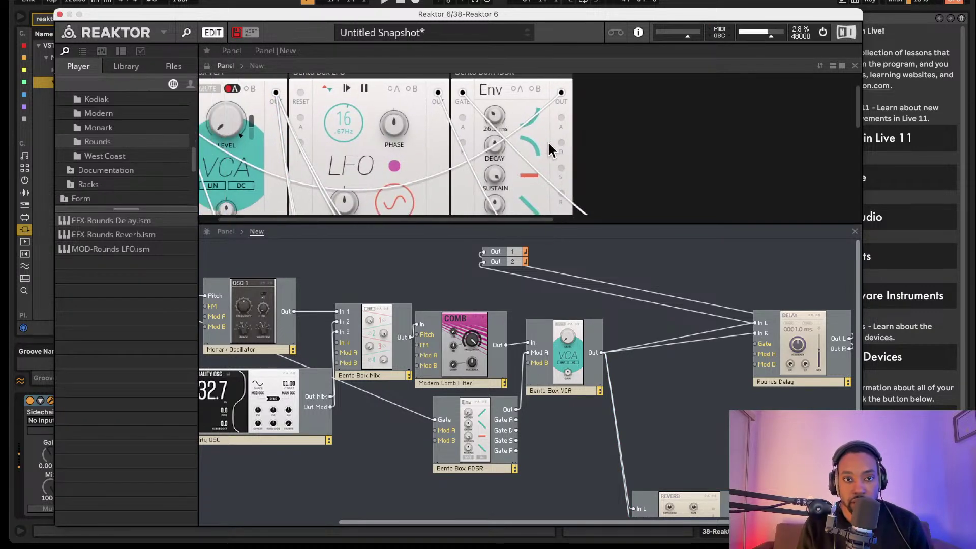
{"action": "scroll", "coordinate": [529, 144], "scroll_direction": "left", "scroll_amount": 2}
{"action": "scroll", "coordinate": [527, 184], "scroll_direction": "down", "scroll_amount": 2}
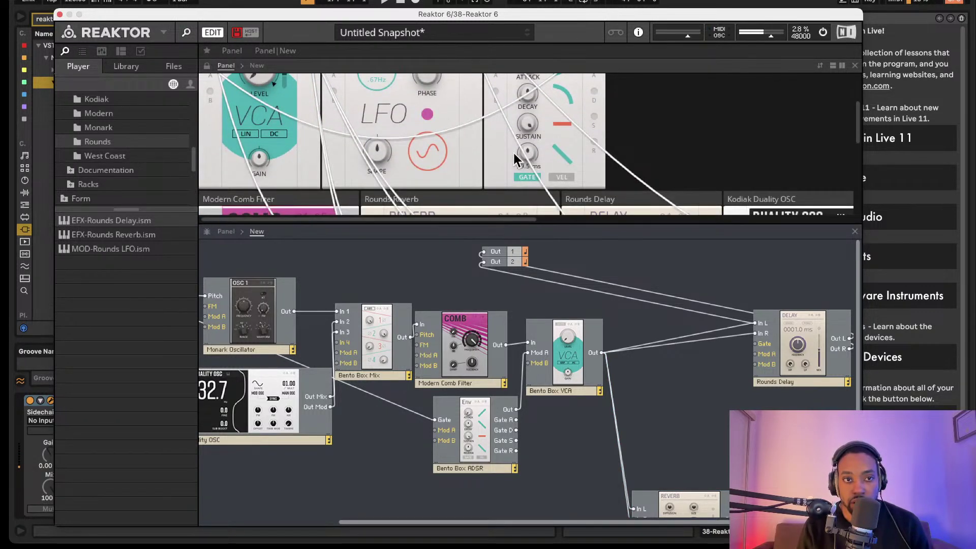
{"action": "scroll", "coordinate": [473, 158], "scroll_direction": "up", "scroll_amount": 3}
{"action": "scroll", "coordinate": [448, 160], "scroll_direction": "down", "scroll_amount": 2}
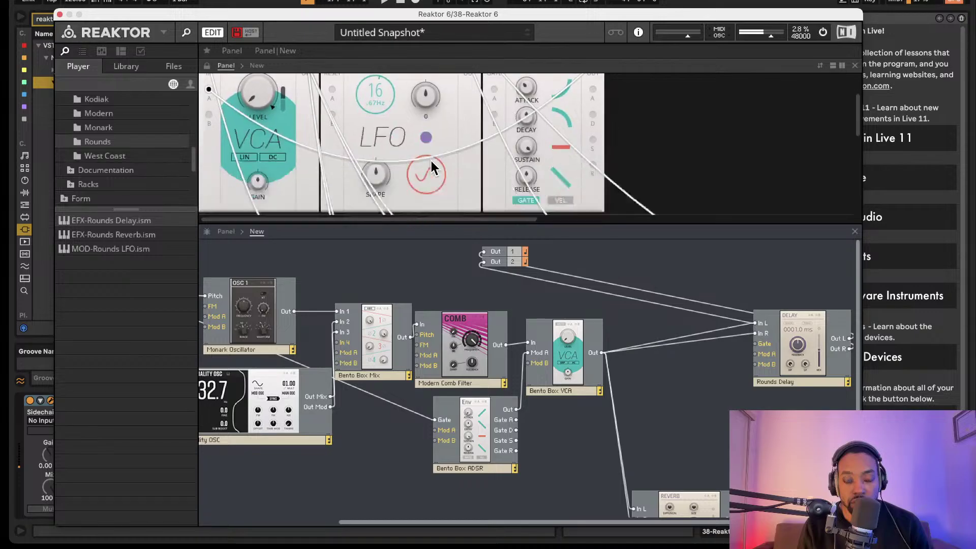
{"action": "scroll", "coordinate": [432, 160], "scroll_direction": "down", "scroll_amount": 4}
{"action": "scroll", "coordinate": [433, 160], "scroll_direction": "left", "scroll_amount": 1}
{"action": "scroll", "coordinate": [318, 153], "scroll_direction": "up", "scroll_amount": 1}
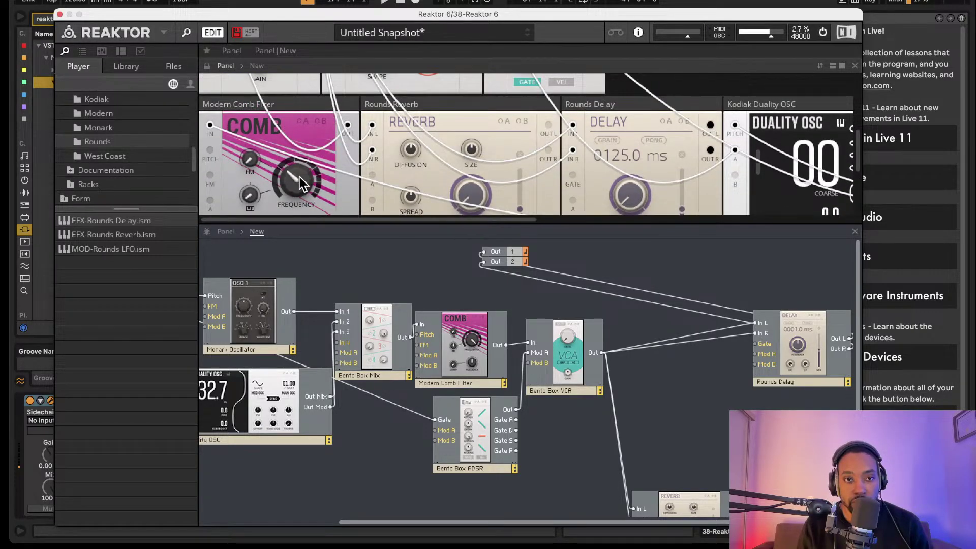
Save the ensemble under the name CinamaLS.ens in the Racks folder.
{"action": "left_click", "coordinate": [157, 32]}
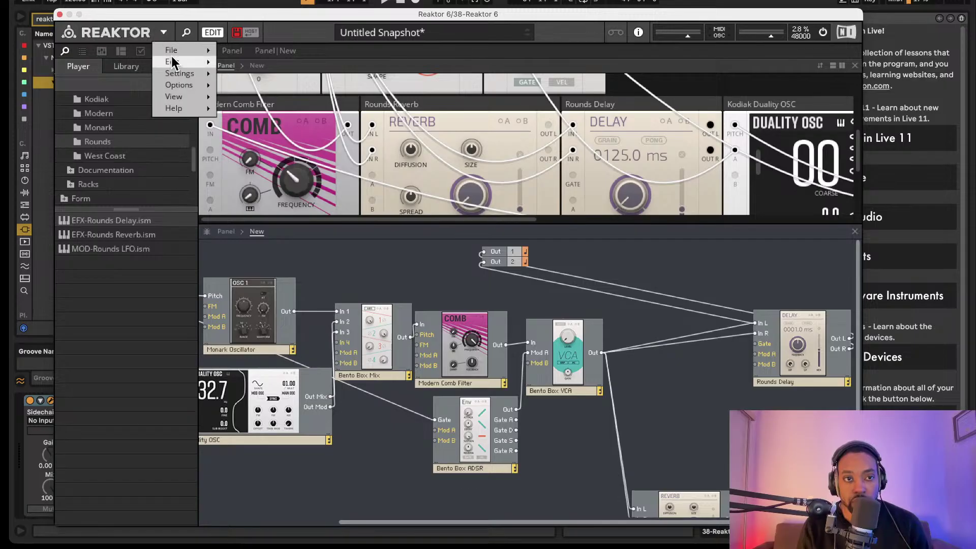
{"action": "mouse_move", "coordinate": [197, 52]}
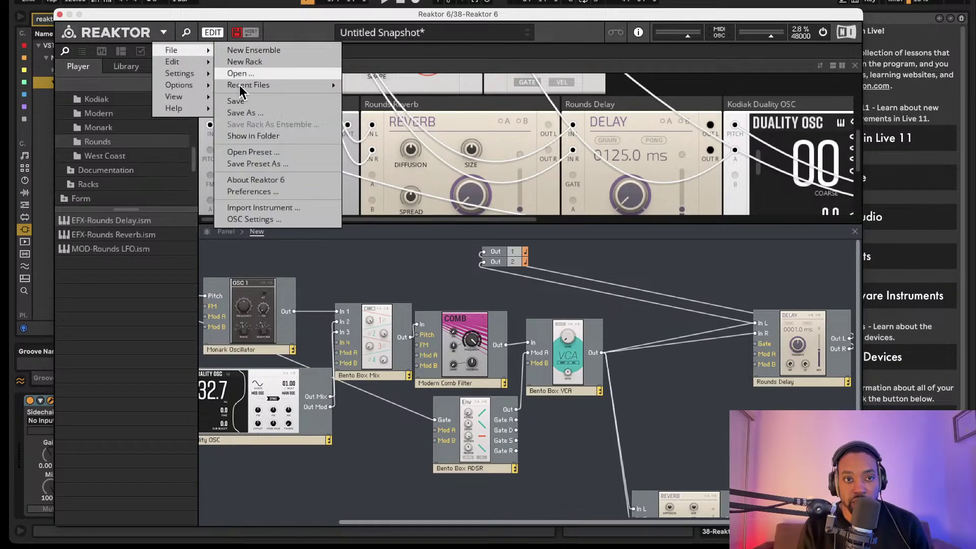
{"action": "left_click", "coordinate": [243, 113]}
{"action": "key", "text": "BackSpace"}
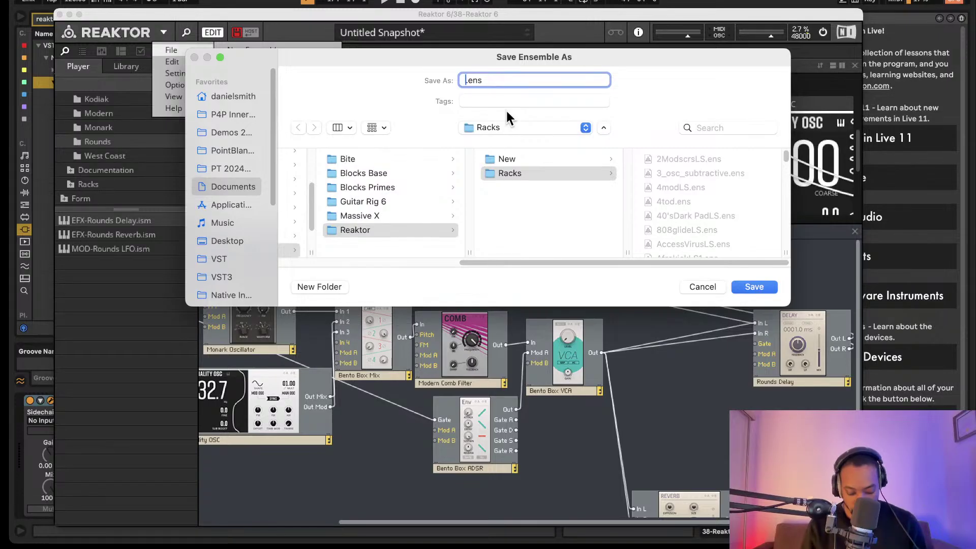
{"action": "type", "text": "CinamaLS"}
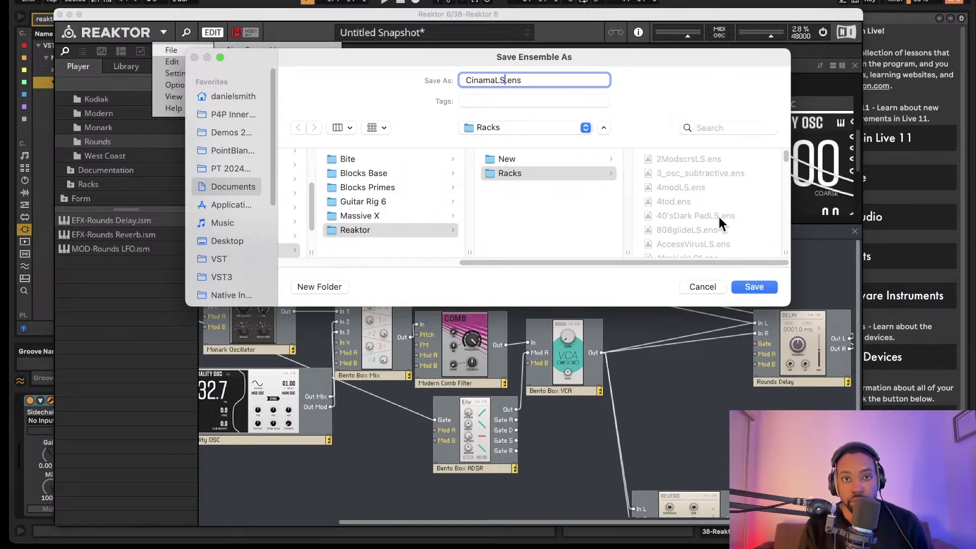
{"action": "left_click", "coordinate": [482, 80]}
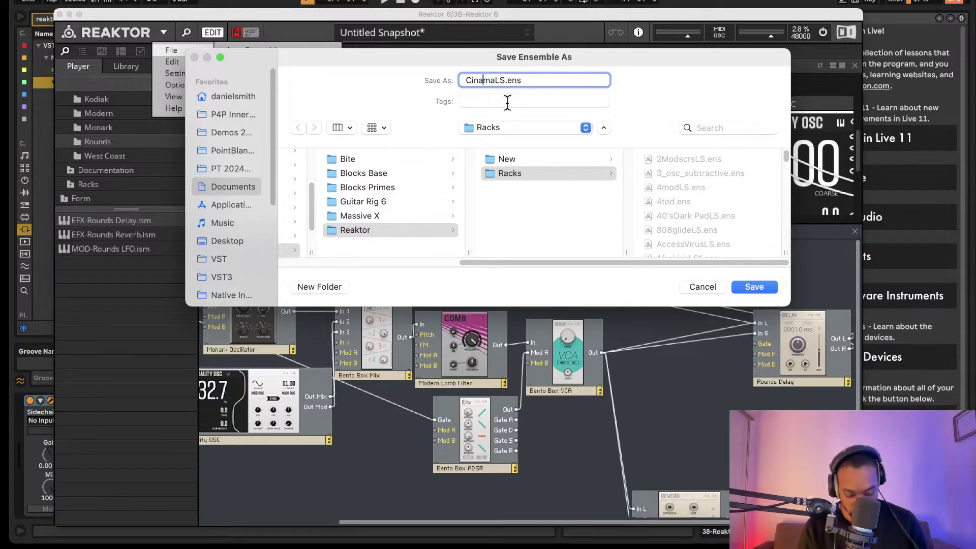
{"action": "left_click", "coordinate": [768, 290]}
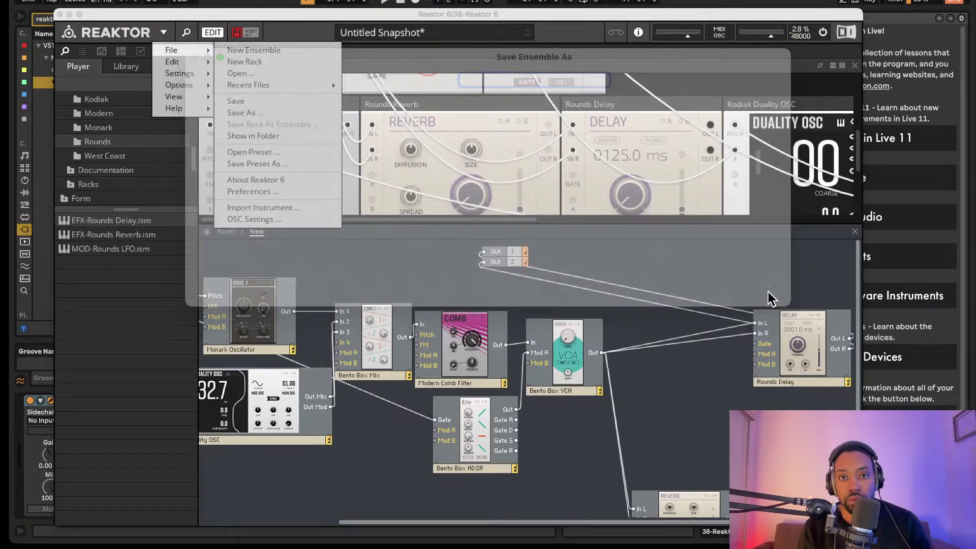
{"action": "left_click", "coordinate": [416, 263]}
Raise the Modern Comb Filter's Frequency to 17.9 kHz.
{"action": "mouse_move", "coordinate": [300, 171]}
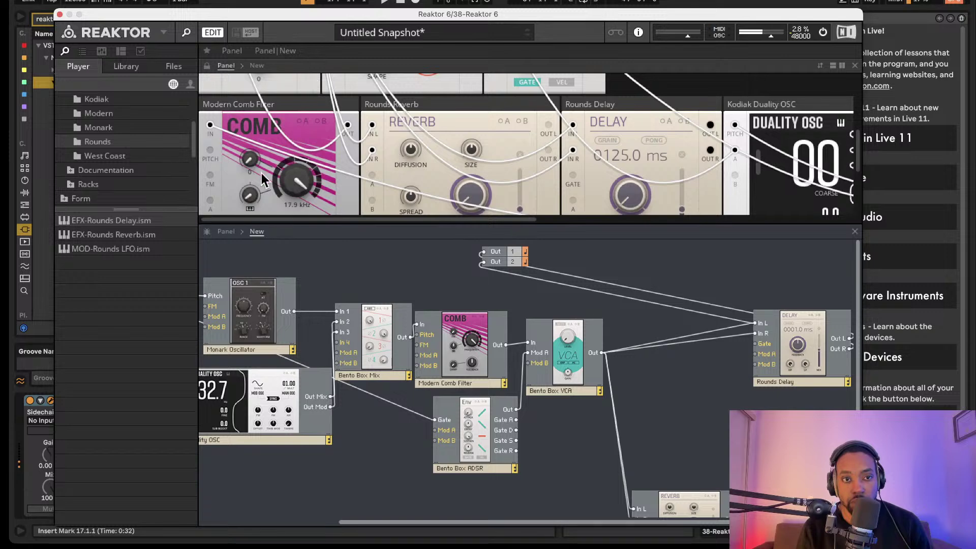
{"action": "scroll", "coordinate": [447, 162], "scroll_direction": "right", "scroll_amount": 10}
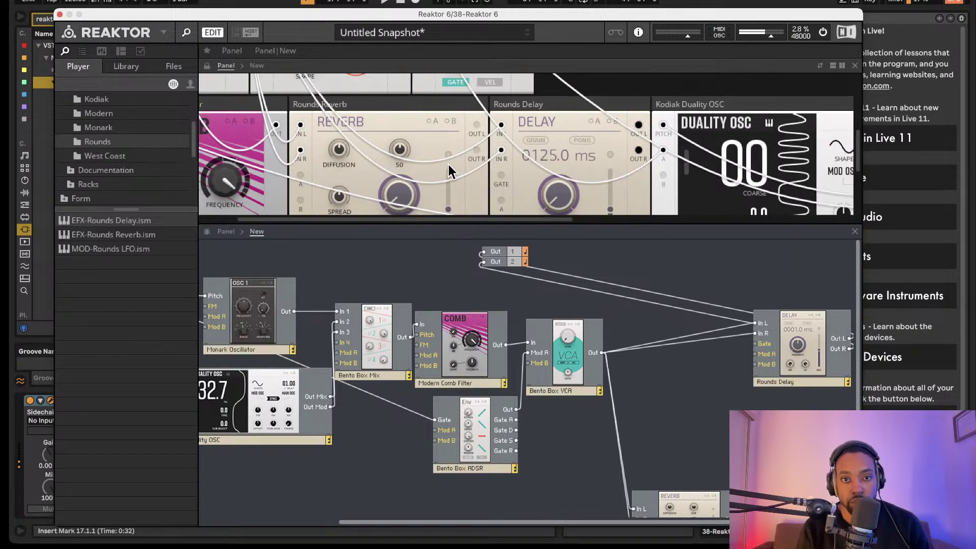
Enlarge the panel area and examine the Duality Oscillator, Note In, Mix, Monark Oscillator, LFO and ADSR controls.
{"action": "scroll", "coordinate": [693, 182], "scroll_direction": "down", "scroll_amount": 3}
{"action": "scroll", "coordinate": [693, 182], "scroll_direction": "right", "scroll_amount": 3}
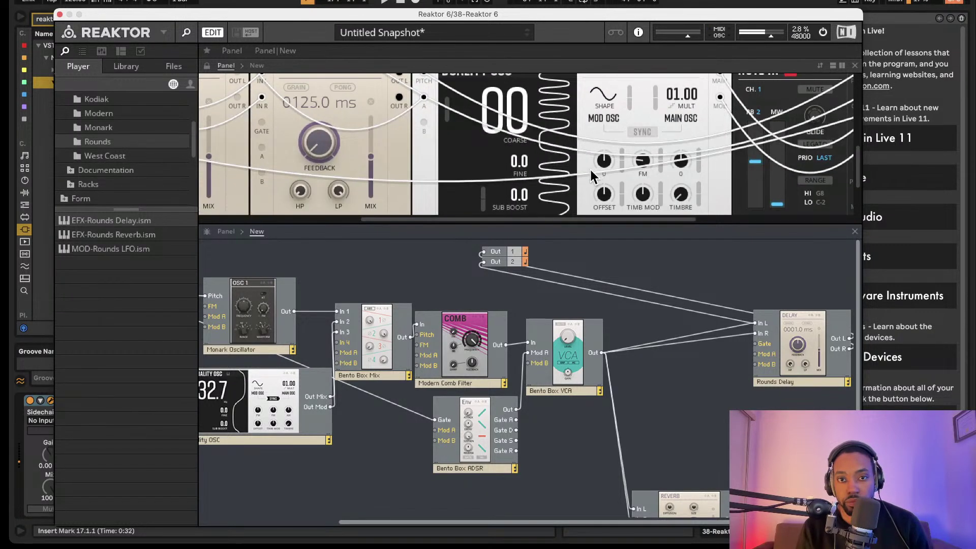
{"action": "left_click_drag", "start_coordinate": [696, 224], "coordinate": [708, 309]}
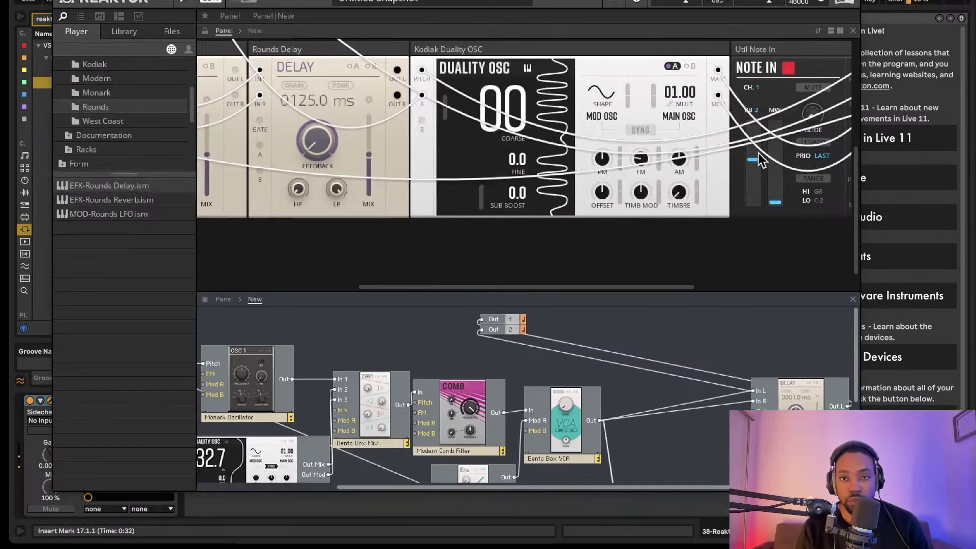
{"action": "scroll", "coordinate": [748, 147], "scroll_direction": "right", "scroll_amount": 3}
{"action": "scroll", "coordinate": [736, 151], "scroll_direction": "up", "scroll_amount": 5}
{"action": "scroll", "coordinate": [733, 150], "scroll_direction": "left", "scroll_amount": 5}
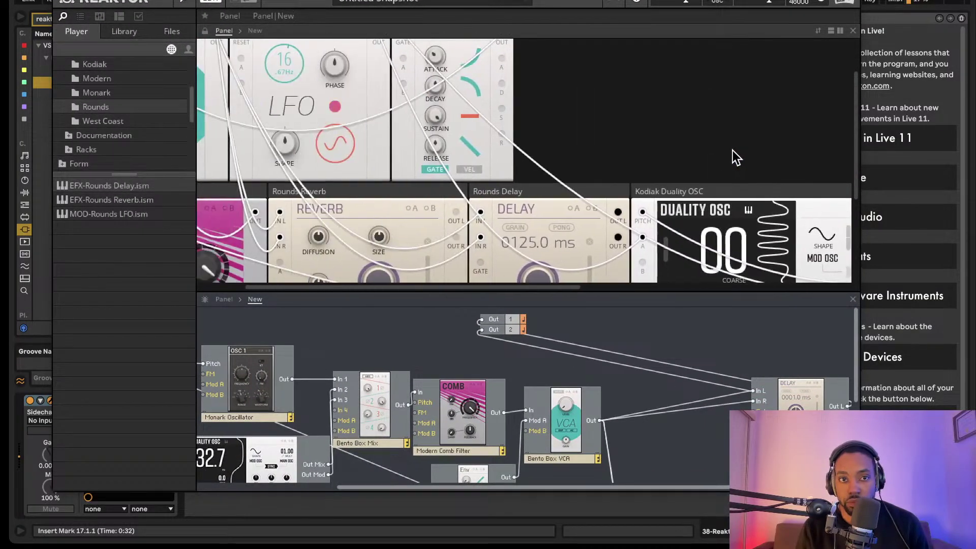
{"action": "scroll", "coordinate": [726, 150], "scroll_direction": "up", "scroll_amount": 3}
{"action": "scroll", "coordinate": [586, 138], "scroll_direction": "right", "scroll_amount": 5}
{"action": "scroll", "coordinate": [586, 139], "scroll_direction": "down", "scroll_amount": 5}
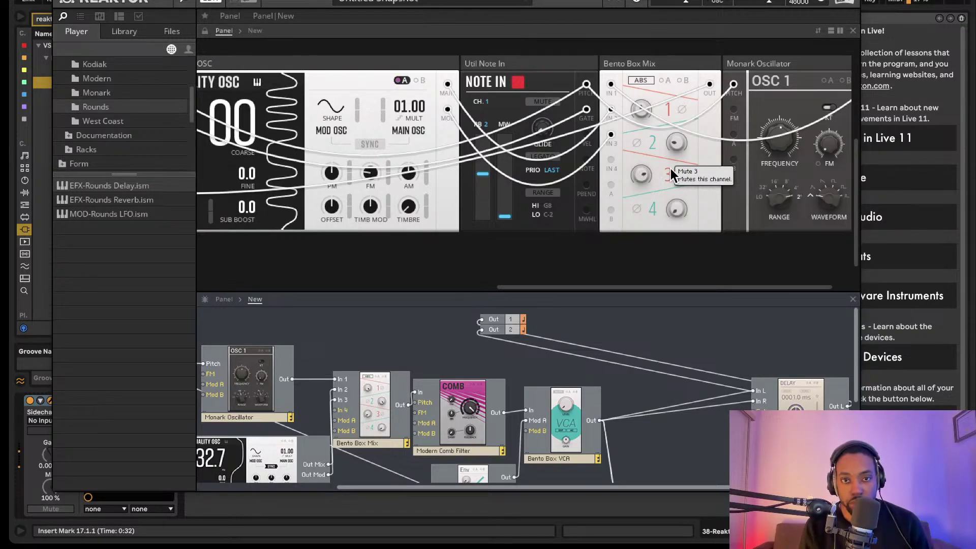
{"action": "scroll", "coordinate": [617, 153], "scroll_direction": "up", "scroll_amount": 5}
{"action": "scroll", "coordinate": [570, 140], "scroll_direction": "left", "scroll_amount": 5}
{"action": "scroll", "coordinate": [580, 140], "scroll_direction": "down", "scroll_amount": 3}
{"action": "scroll", "coordinate": [580, 141], "scroll_direction": "right", "scroll_amount": 5}
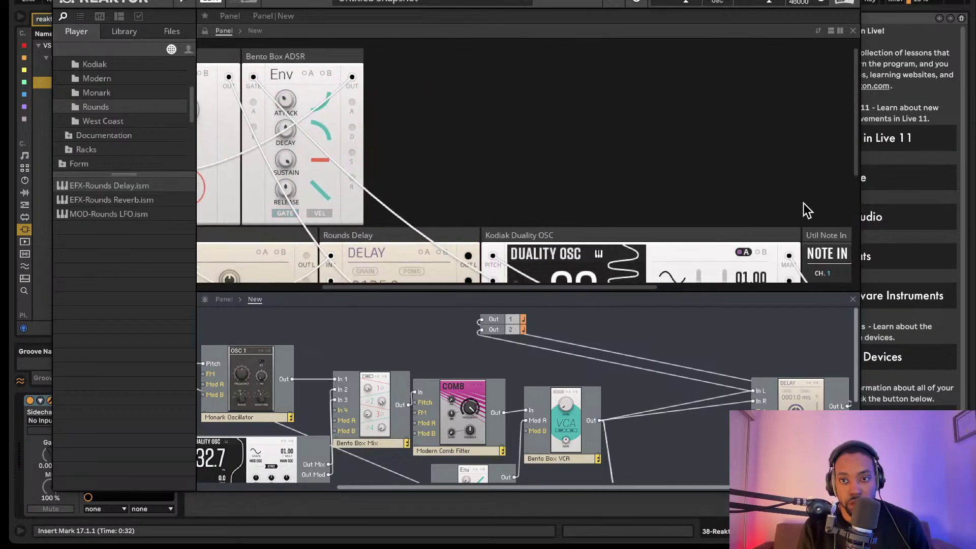
Move the Util Note In block to the start of the panel's top row.
{"action": "left_click", "coordinate": [697, 168]}
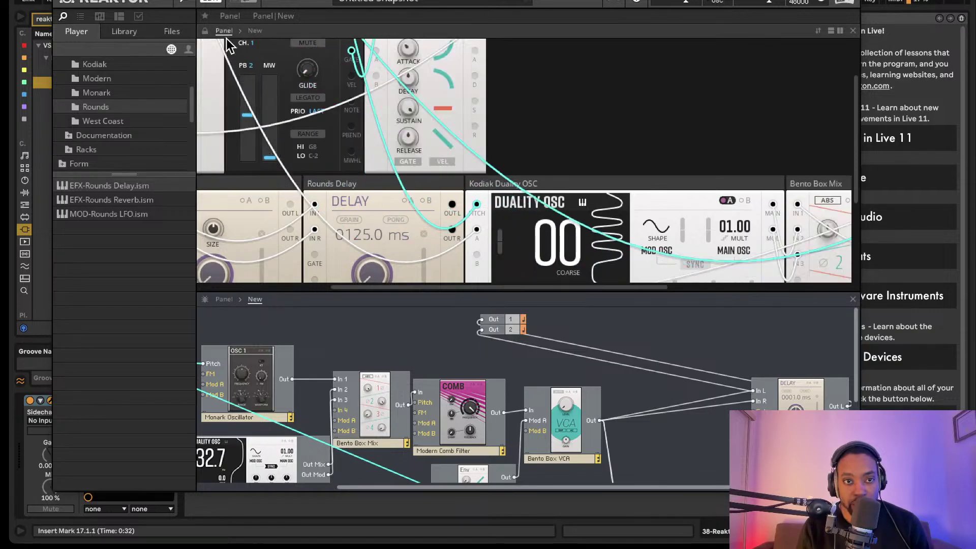
{"action": "scroll", "coordinate": [365, 92], "scroll_direction": "up", "scroll_amount": 2}
{"action": "scroll", "coordinate": [365, 91], "scroll_direction": "left", "scroll_amount": 5}
{"action": "scroll", "coordinate": [365, 92], "scroll_direction": "left", "scroll_amount": 3}
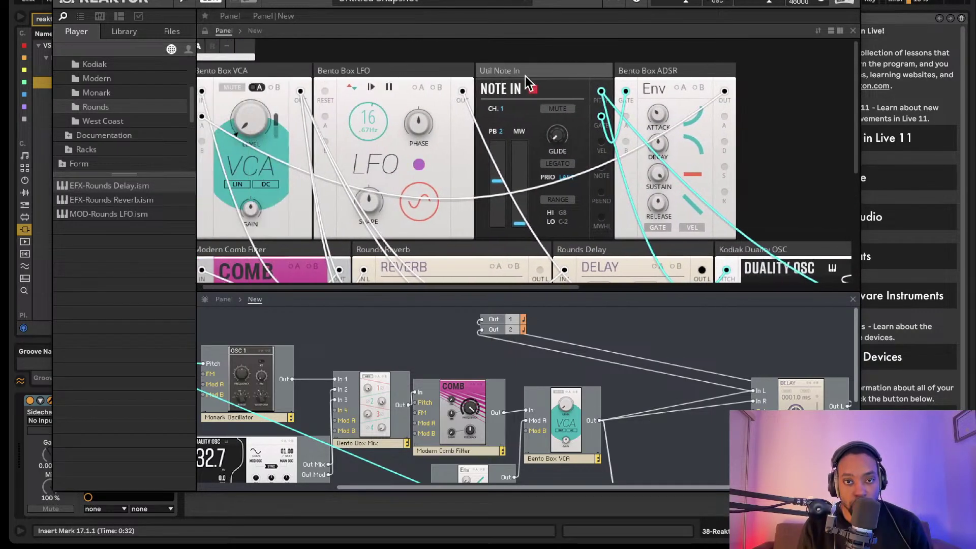
{"action": "left_click_drag", "start_coordinate": [533, 81], "coordinate": [239, 76]}
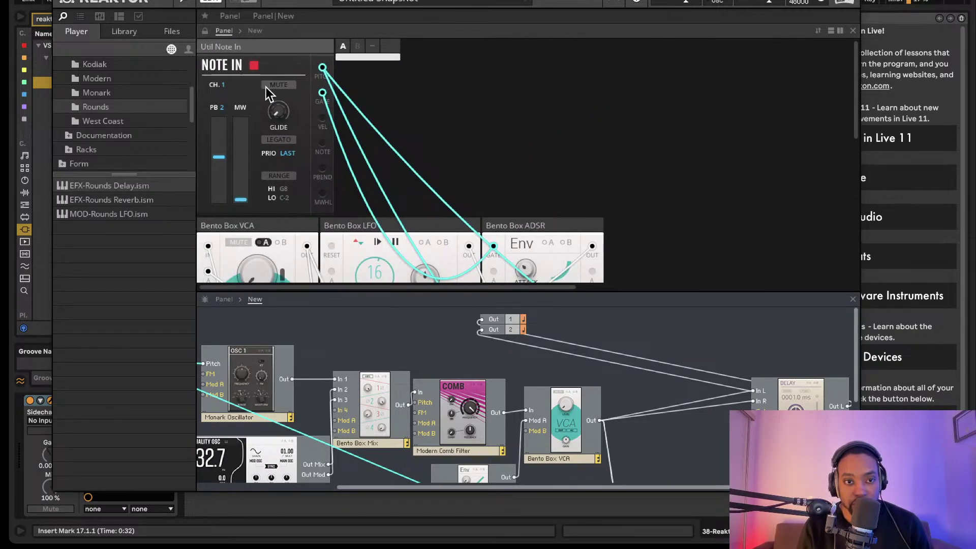
Move the Bento Box VCA and Bento Box LFO panels up into the top row after Note In.
{"action": "left_click_drag", "start_coordinate": [277, 223], "coordinate": [553, 141]}
{"action": "scroll", "coordinate": [554, 141], "scroll_direction": "down", "scroll_amount": 3}
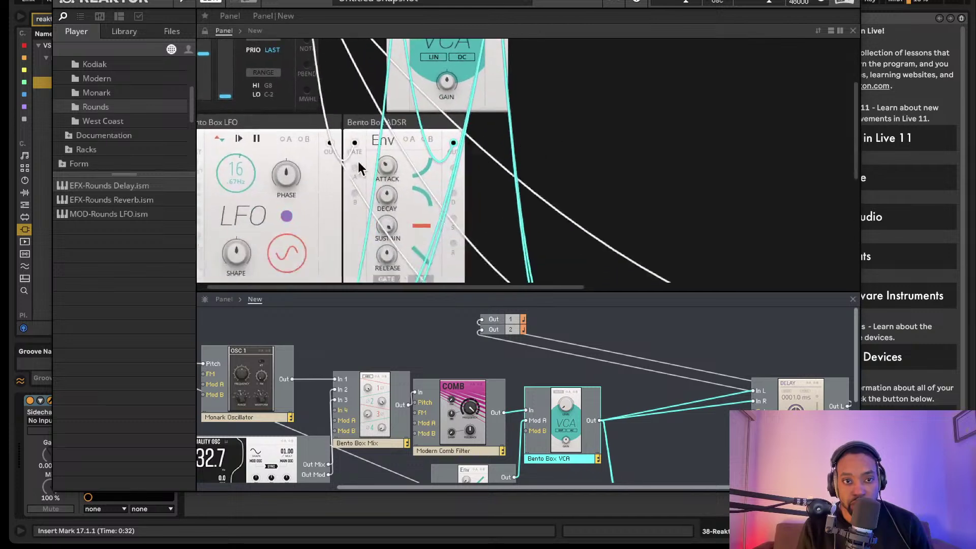
{"action": "left_click_drag", "start_coordinate": [344, 166], "coordinate": [392, 102]}
Move the Modern Comb Filter and Kodiak Duality OSC panels up into the middle row with the ADSR.
{"action": "scroll", "coordinate": [392, 102], "scroll_direction": "down", "scroll_amount": 4}
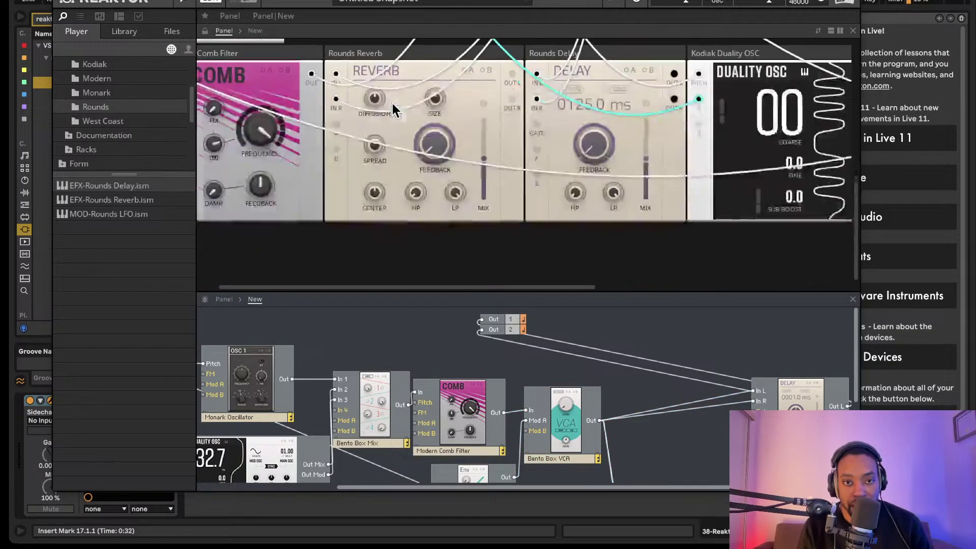
{"action": "scroll", "coordinate": [393, 106], "scroll_direction": "up", "scroll_amount": 1}
{"action": "scroll", "coordinate": [393, 106], "scroll_direction": "left", "scroll_amount": 2}
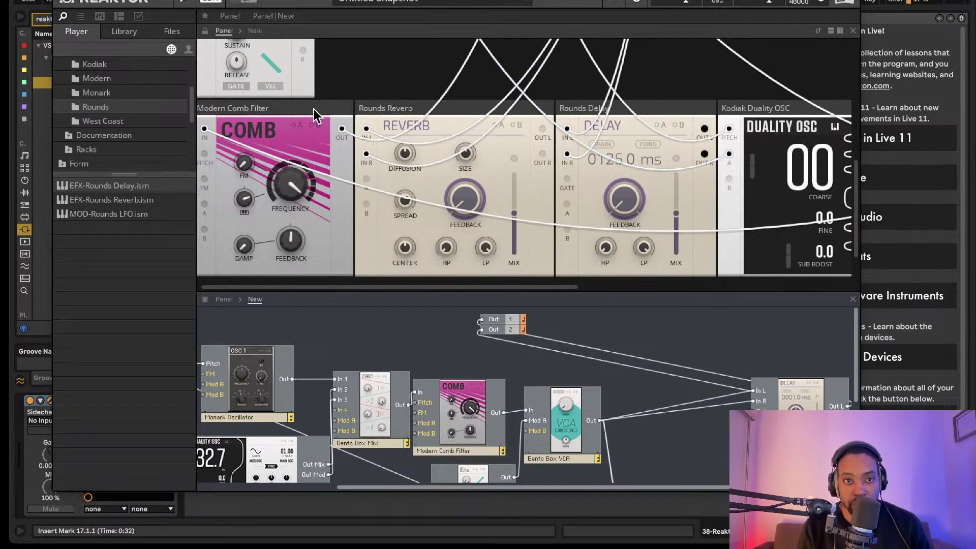
{"action": "left_click_drag", "start_coordinate": [313, 108], "coordinate": [476, 41]}
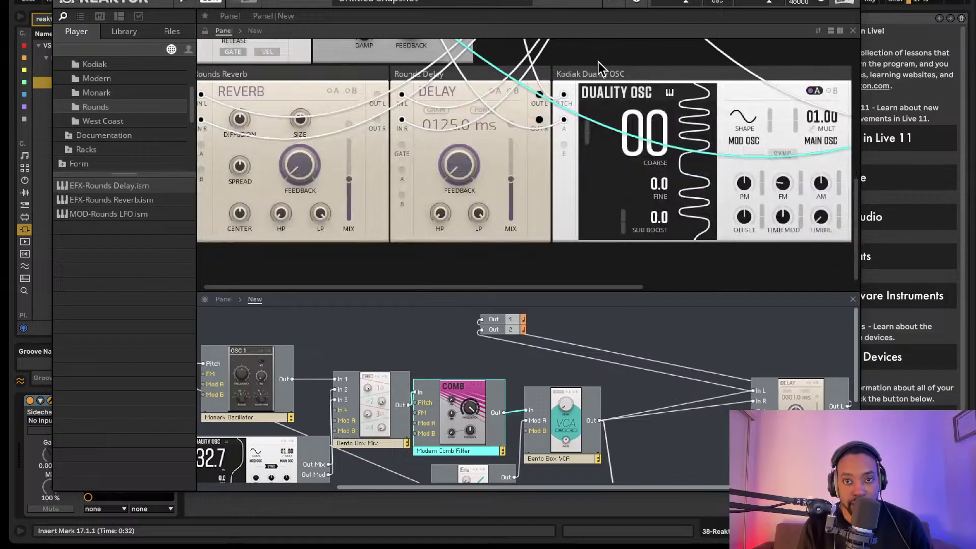
{"action": "left_click_drag", "start_coordinate": [599, 66], "coordinate": [470, 41]}
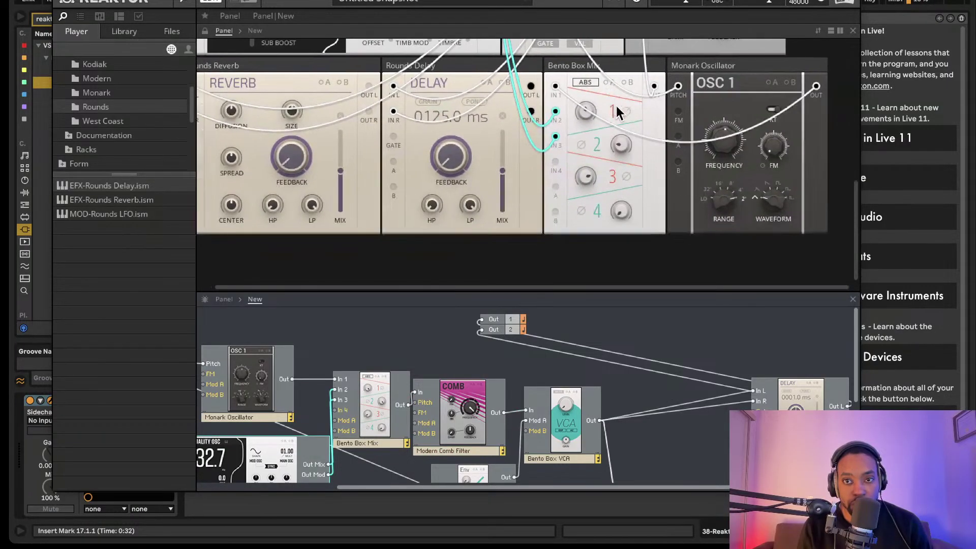
Move the Monark Oscillator panel up into the top row, directly after Note In.
{"action": "scroll", "coordinate": [635, 112], "scroll_direction": "up", "scroll_amount": 1}
{"action": "left_click_drag", "start_coordinate": [754, 88], "coordinate": [265, 40]}
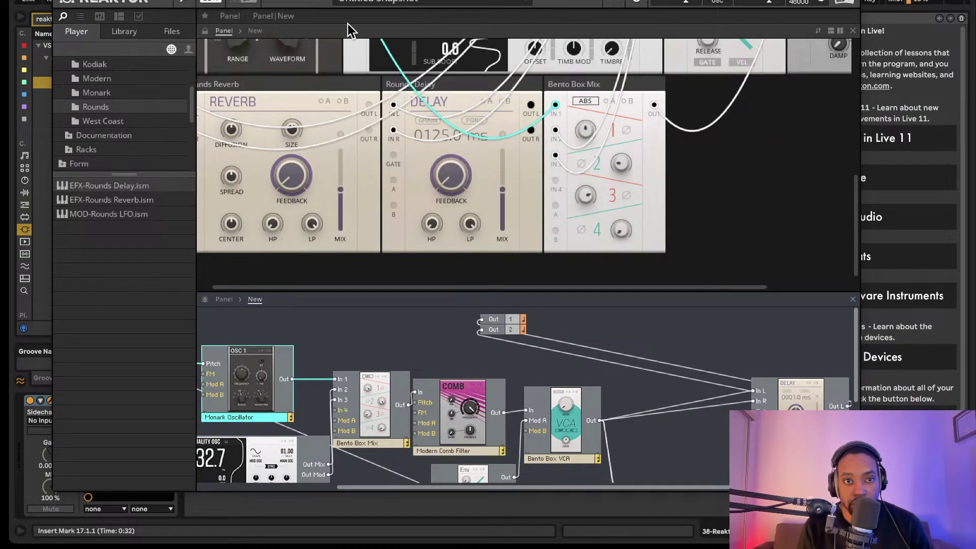
{"action": "scroll", "coordinate": [457, 153], "scroll_direction": "up", "scroll_amount": 3}
{"action": "left_click_drag", "start_coordinate": [351, 167], "coordinate": [340, 51]}
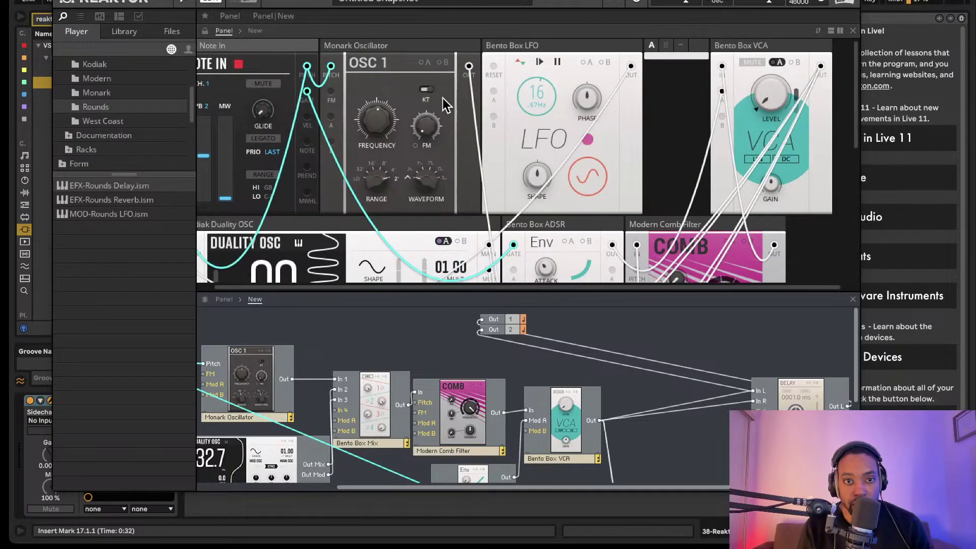
Move the Kodiak Duality OSC panel into the top row between Note In and the Monark Oscillator.
{"action": "scroll", "coordinate": [441, 101], "scroll_direction": "down", "scroll_amount": 5}
{"action": "scroll", "coordinate": [439, 103], "scroll_direction": "up", "scroll_amount": 2}
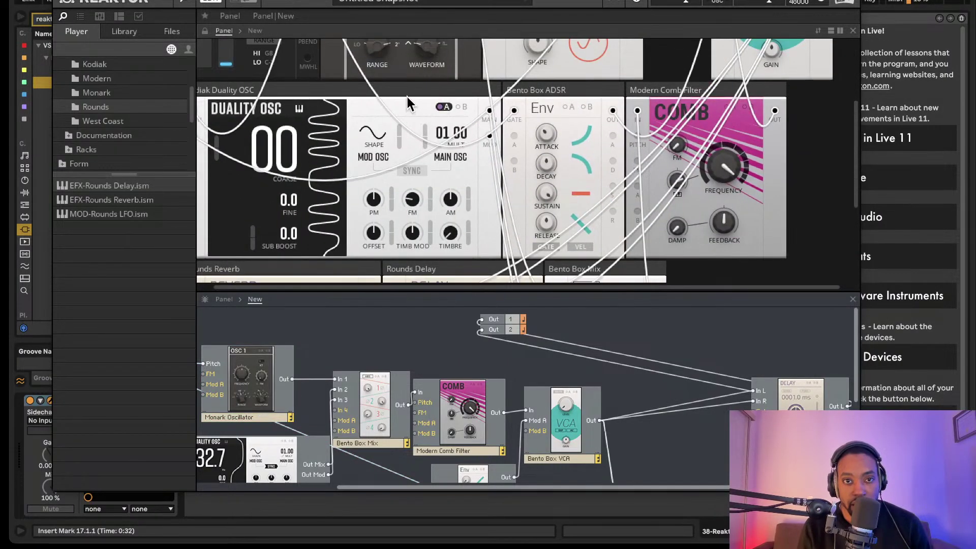
{"action": "left_click_drag", "start_coordinate": [407, 97], "coordinate": [545, 35]}
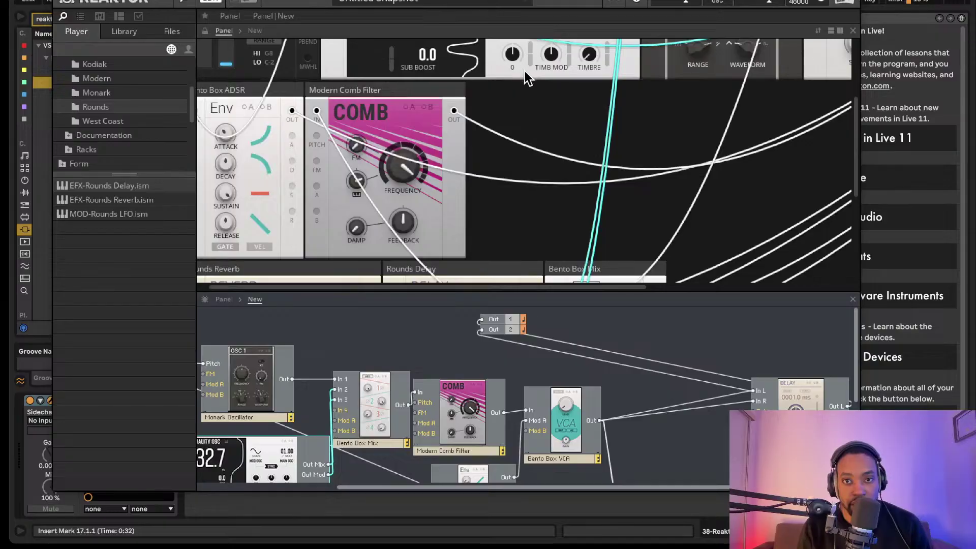
{"action": "scroll", "coordinate": [524, 74], "scroll_direction": "up", "scroll_amount": 3}
{"action": "scroll", "coordinate": [523, 76], "scroll_direction": "right", "scroll_amount": 6}
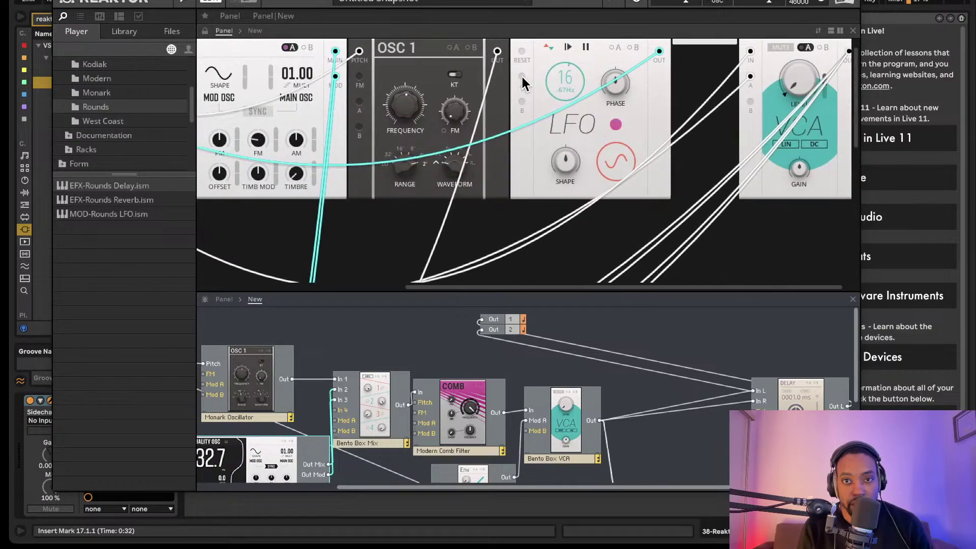
Place the Modern Comb Filter after the Monark Oscillator in the top row and the LFO between the two oscillators.
{"action": "scroll", "coordinate": [523, 82], "scroll_direction": "left", "scroll_amount": 5}
{"action": "left_click_drag", "start_coordinate": [359, 209], "coordinate": [466, 20]}
{"action": "scroll", "coordinate": [459, 59], "scroll_direction": "left", "scroll_amount": 3}
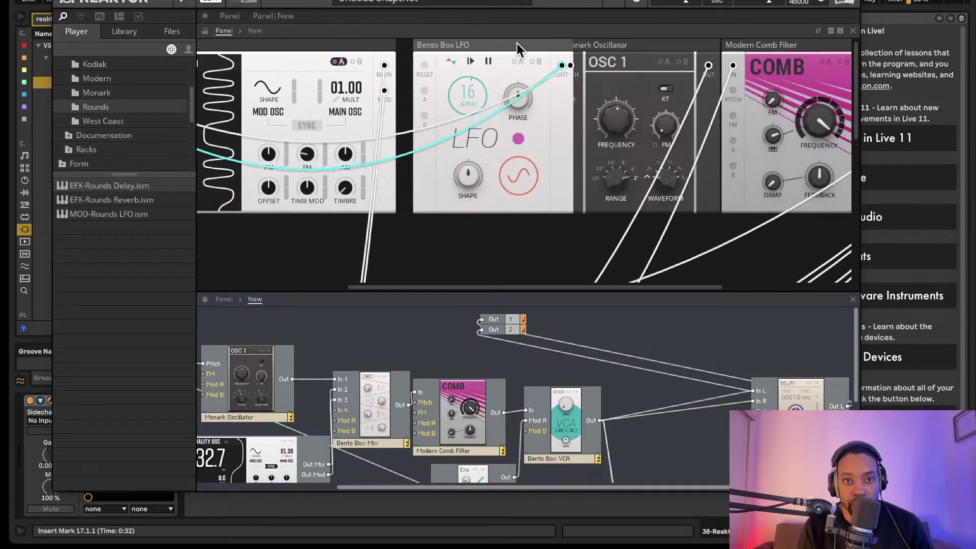
Rename the Bento Box ADSR block in the structure as Amp ADSR.
{"action": "scroll", "coordinate": [453, 111], "scroll_direction": "down", "scroll_amount": 5}
{"action": "scroll", "coordinate": [420, 117], "scroll_direction": "left", "scroll_amount": 3}
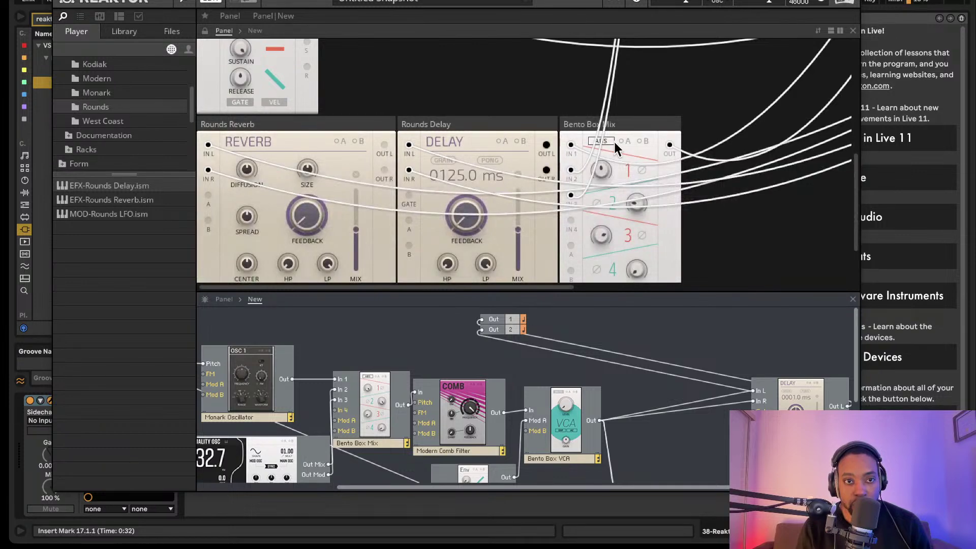
{"action": "scroll", "coordinate": [314, 111], "scroll_direction": "up", "scroll_amount": 3}
{"action": "scroll", "coordinate": [308, 107], "scroll_direction": "up", "scroll_amount": 2}
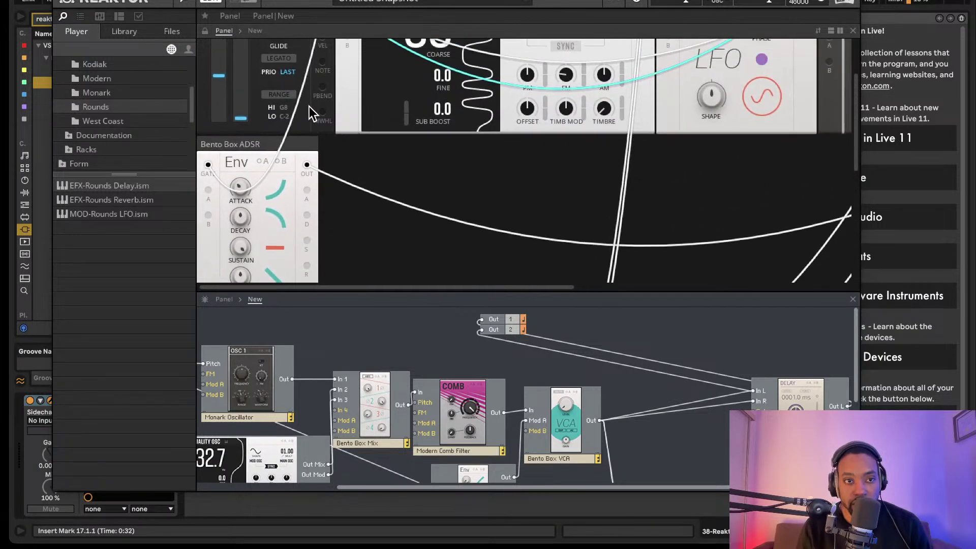
{"action": "scroll", "coordinate": [310, 108], "scroll_direction": "down", "scroll_amount": 2}
{"action": "left_click_drag", "start_coordinate": [524, 289], "coordinate": [534, 3]}
{"action": "double_click", "coordinate": [464, 322]}
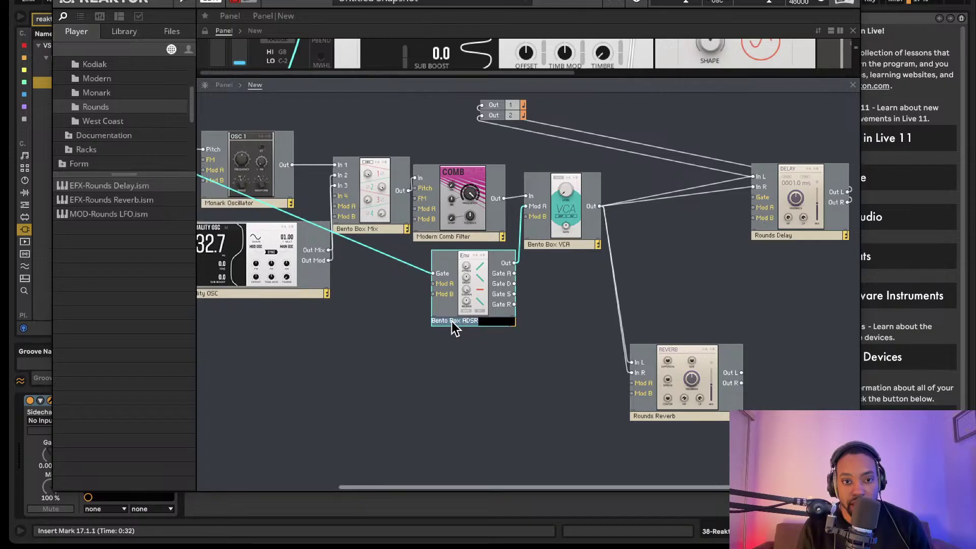
{"action": "type", "text": "Amp"}
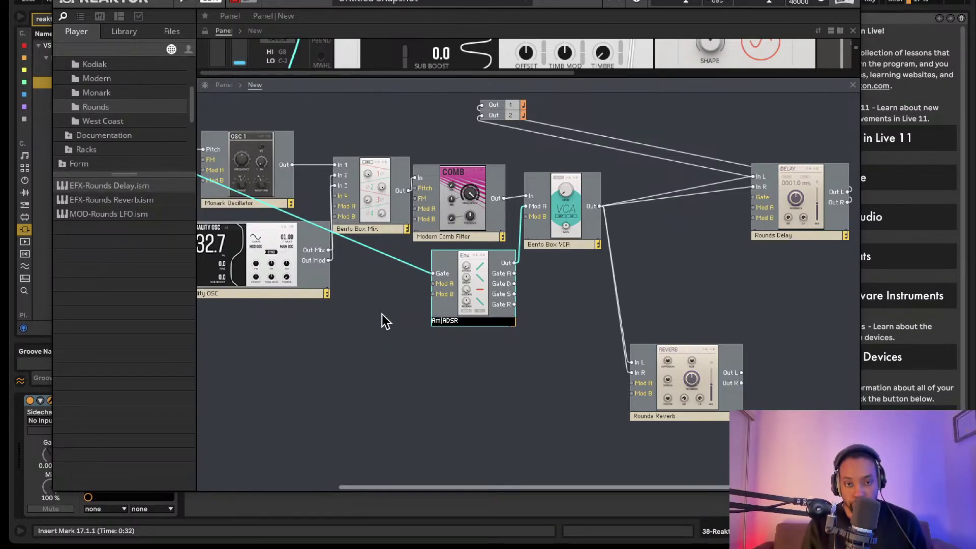
{"action": "key", "text": "Return"}
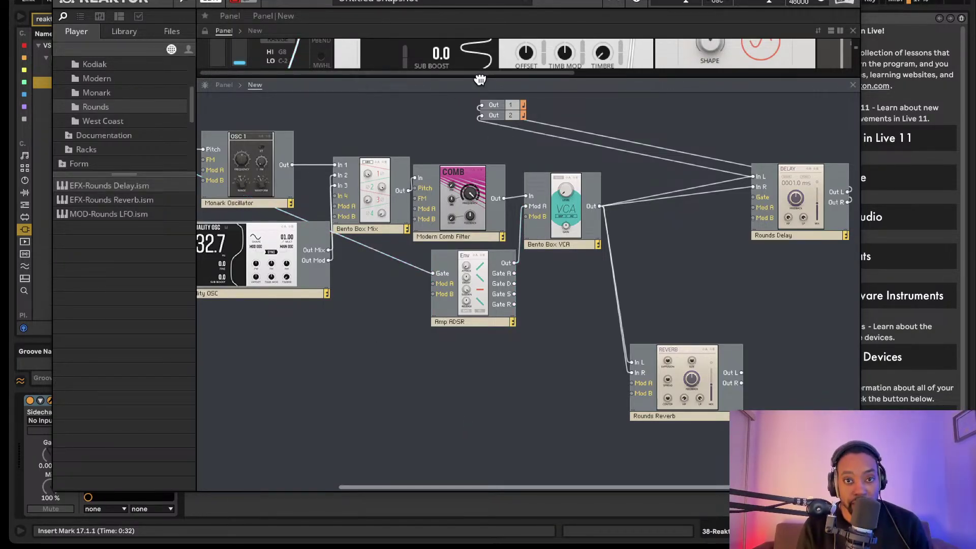
Enlarge the panel area and move the Amp ADSR through the top row to follow the Modern Comb Filter.
{"action": "left_click_drag", "start_coordinate": [480, 80], "coordinate": [494, 325]}
{"action": "scroll", "coordinate": [385, 178], "scroll_direction": "up", "scroll_amount": 4}
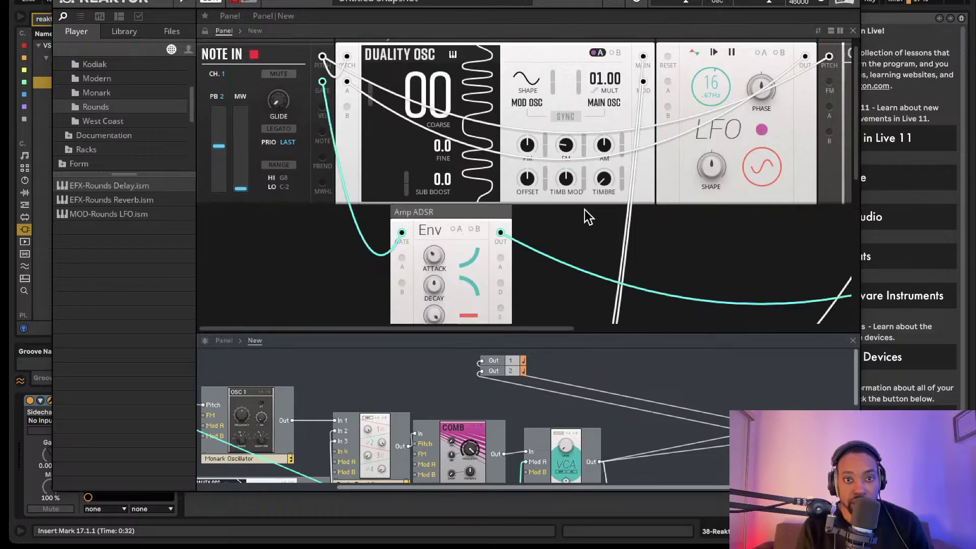
{"action": "scroll", "coordinate": [584, 216], "scroll_direction": "right", "scroll_amount": 10}
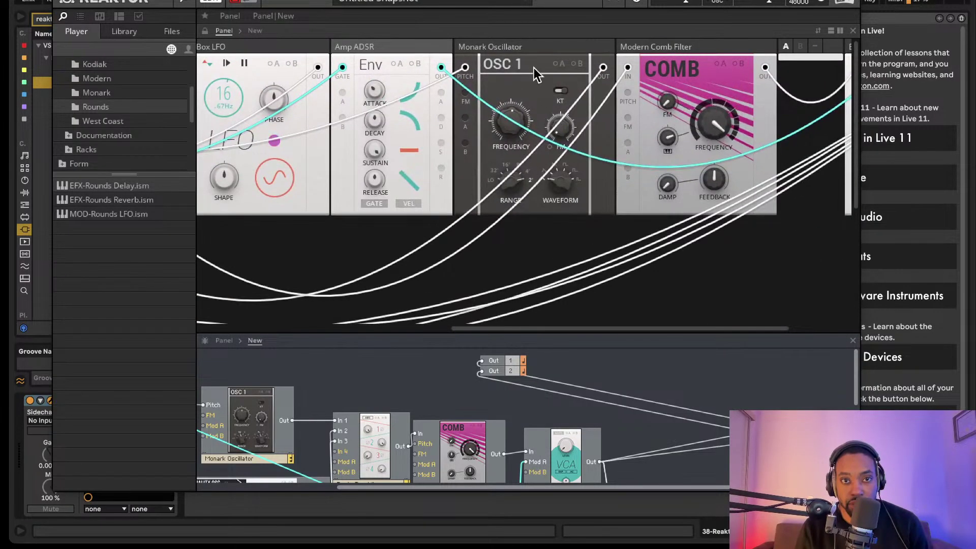
{"action": "left_click_drag", "start_coordinate": [464, 56], "coordinate": [683, 47]}
Move the Bento Box Mix panel from the lower row into the top row beside the Monark Oscillator.
{"action": "scroll", "coordinate": [571, 102], "scroll_direction": "left", "scroll_amount": 8}
{"action": "scroll", "coordinate": [516, 129], "scroll_direction": "down", "scroll_amount": 4}
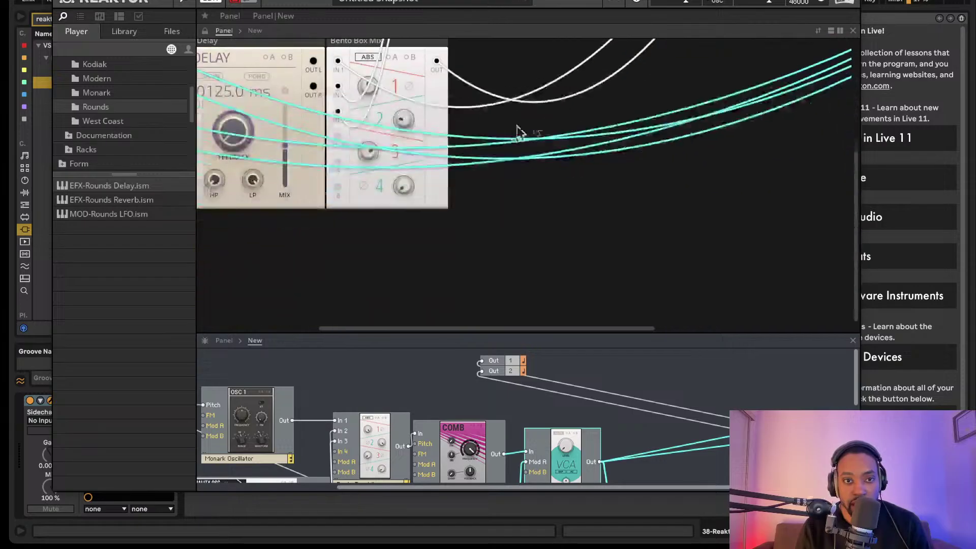
{"action": "scroll", "coordinate": [513, 129], "scroll_direction": "up", "scroll_amount": 4}
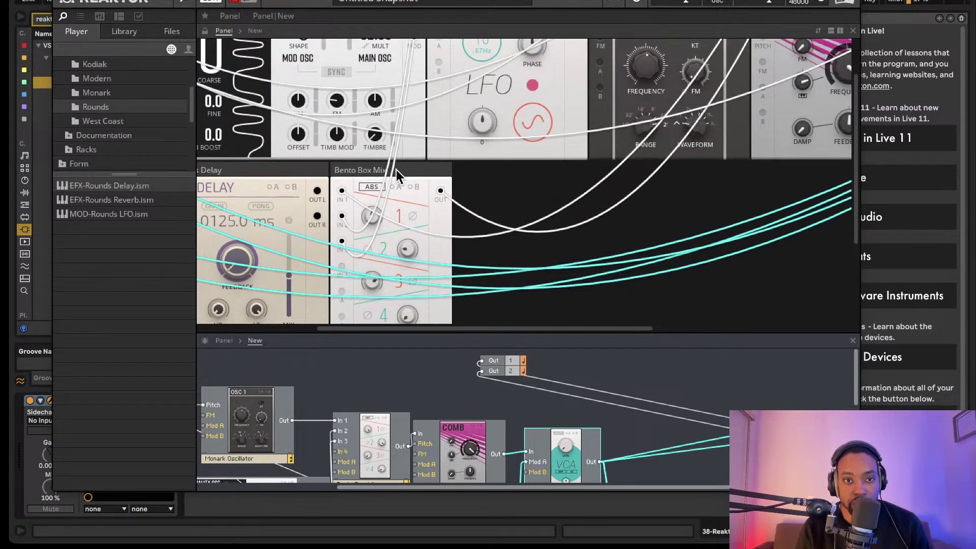
{"action": "left_click_drag", "start_coordinate": [395, 169], "coordinate": [816, 41]}
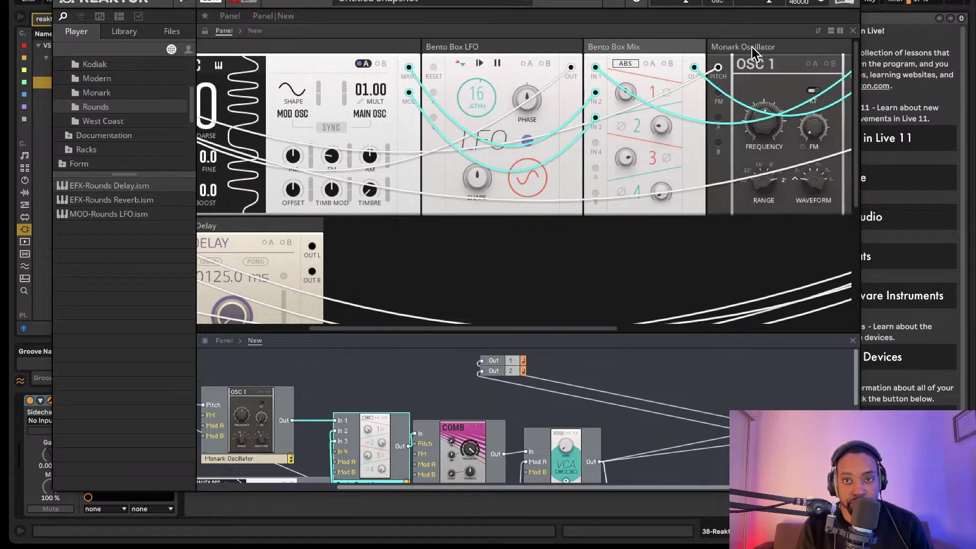
Reorder the top row so the LFO, Duality OSC, Monark Oscillator and Mix follow one another.
{"action": "left_click_drag", "start_coordinate": [751, 46], "coordinate": [579, 50]}
{"action": "left_click_drag", "start_coordinate": [790, 47], "coordinate": [584, 53]}
{"action": "left_click_drag", "start_coordinate": [812, 46], "coordinate": [252, 49]}
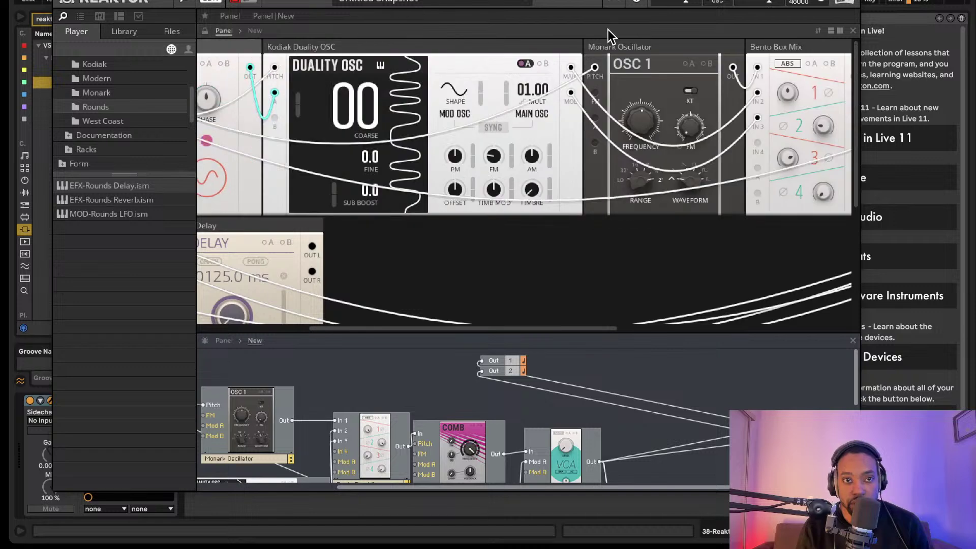
Examine the rearranged panel rows and the Rounds Reverb and Delay connections.
{"action": "scroll", "coordinate": [530, 108], "scroll_direction": "down", "scroll_amount": 5}
{"action": "scroll", "coordinate": [480, 434], "scroll_direction": "down", "scroll_amount": 1}
{"action": "scroll", "coordinate": [481, 435], "scroll_direction": "down", "scroll_amount": 2}
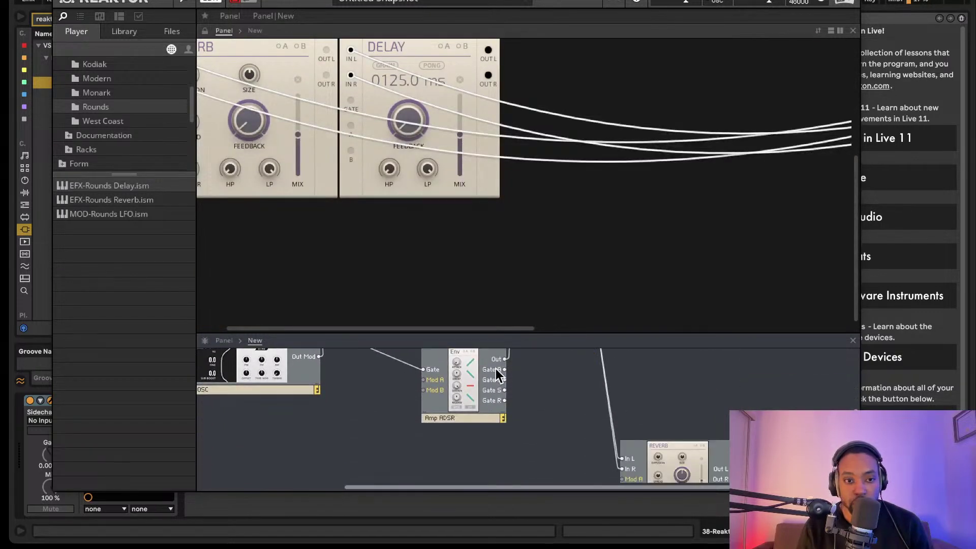
{"action": "scroll", "coordinate": [508, 387], "scroll_direction": "left", "scroll_amount": 3}
{"action": "scroll", "coordinate": [510, 366], "scroll_direction": "up", "scroll_amount": 2}
{"action": "scroll", "coordinate": [440, 188], "scroll_direction": "up", "scroll_amount": 5}
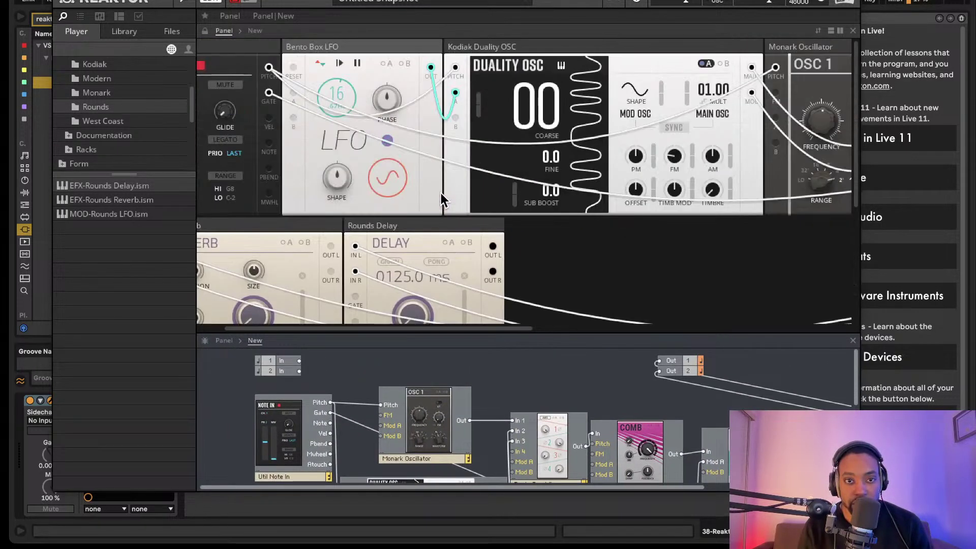
{"action": "scroll", "coordinate": [658, 94], "scroll_direction": "right", "scroll_amount": 2}
{"action": "scroll", "coordinate": [666, 99], "scroll_direction": "right", "scroll_amount": 8}
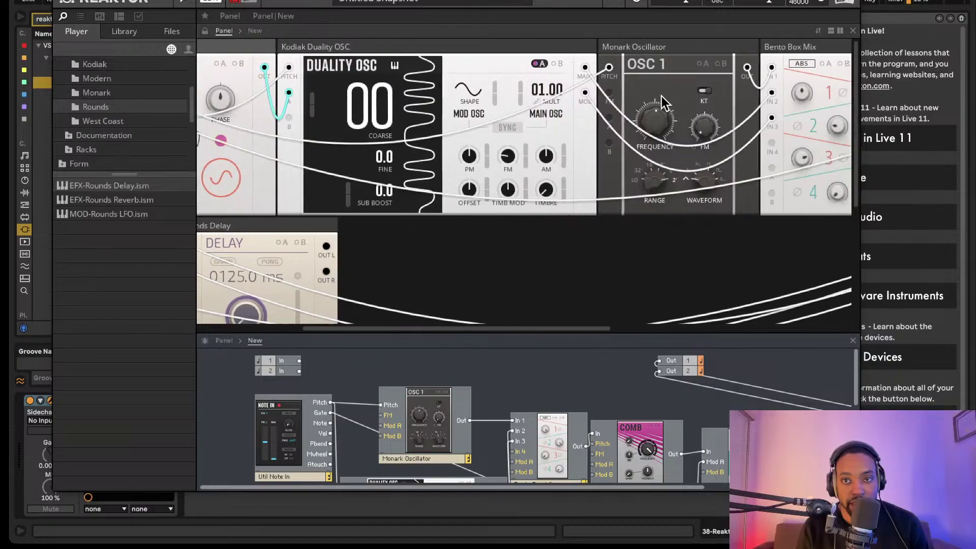
{"action": "scroll", "coordinate": [674, 101], "scroll_direction": "left", "scroll_amount": 8}
{"action": "scroll", "coordinate": [515, 124], "scroll_direction": "down", "scroll_amount": 3}
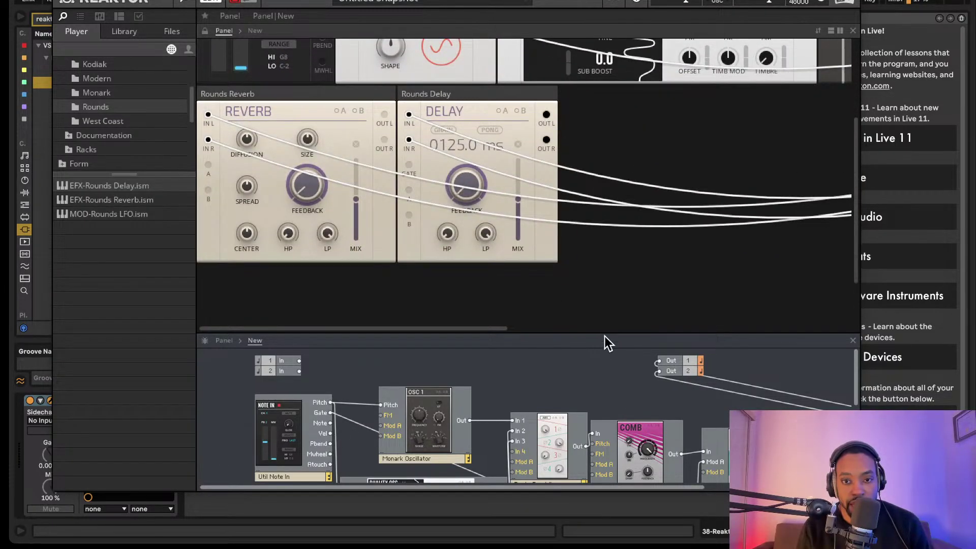
Enlarge the structure area and delete the Rounds Reverb block.
{"action": "left_click_drag", "start_coordinate": [604, 332], "coordinate": [604, 81]}
{"action": "scroll", "coordinate": [693, 181], "scroll_direction": "right", "scroll_amount": 4}
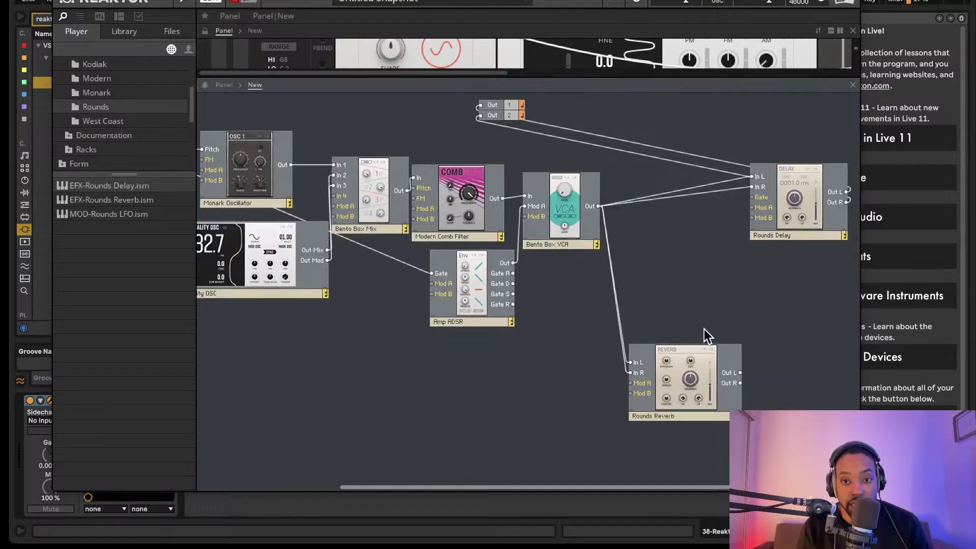
{"action": "left_click", "coordinate": [699, 404]}
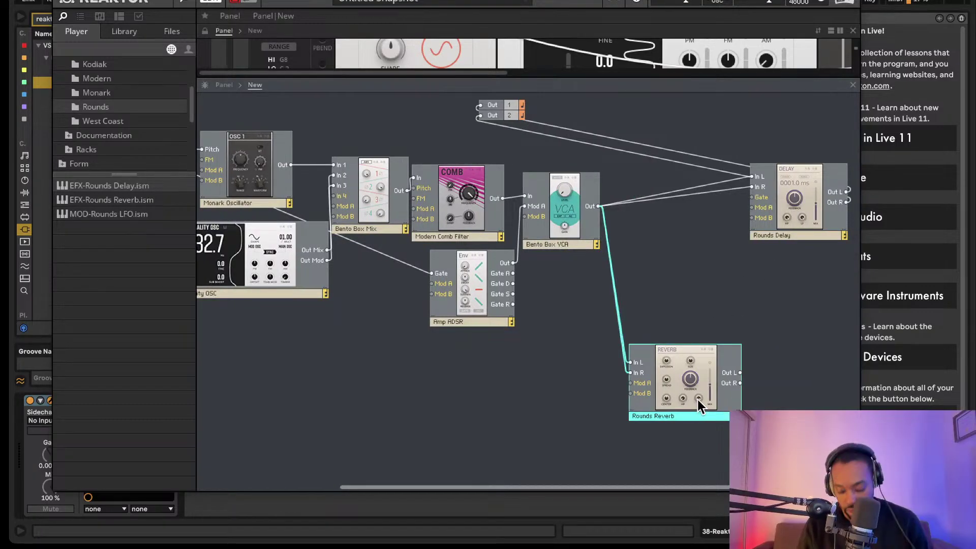
{"action": "key", "text": "Delete"}
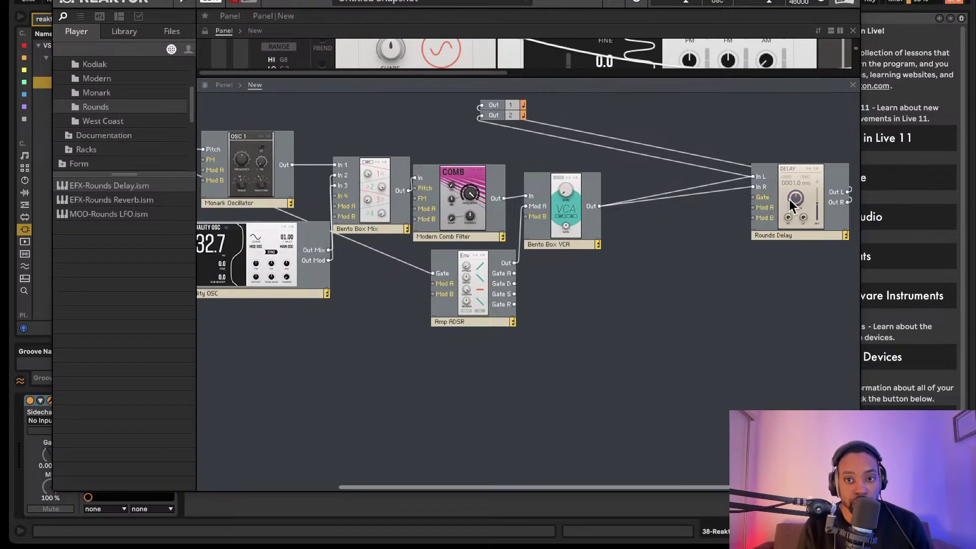
Tidy the structure by moving the Rounds Delay closer to the VCA and repositioning the Comb Filter, Amp ADSR and VCA blocks.
{"action": "left_click_drag", "start_coordinate": [789, 199], "coordinate": [681, 216]}
{"action": "scroll", "coordinate": [650, 314], "scroll_direction": "left", "scroll_amount": 3}
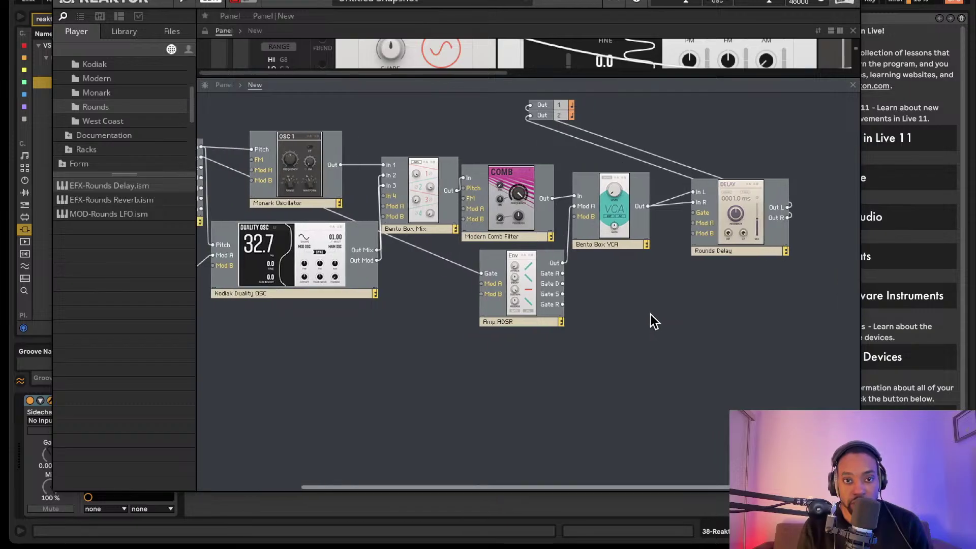
{"action": "left_click_drag", "start_coordinate": [490, 152], "coordinate": [819, 330]}
{"action": "left_click_drag", "start_coordinate": [546, 302], "coordinate": [569, 287]}
{"action": "left_click", "coordinate": [666, 260]}
{"action": "left_click_drag", "start_coordinate": [663, 226], "coordinate": [659, 228]}
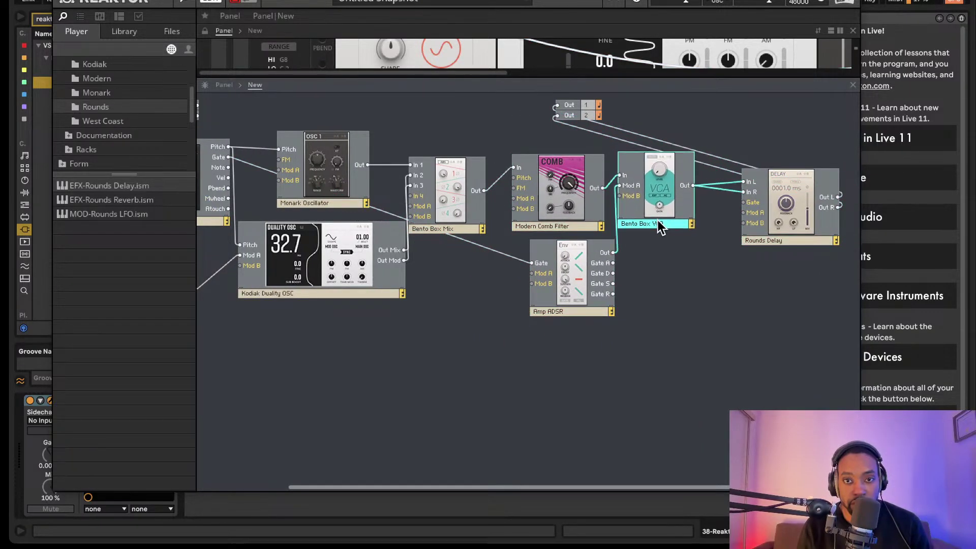
{"action": "left_click", "coordinate": [778, 205]}
{"action": "scroll", "coordinate": [563, 259], "scroll_direction": "left", "scroll_amount": 3}
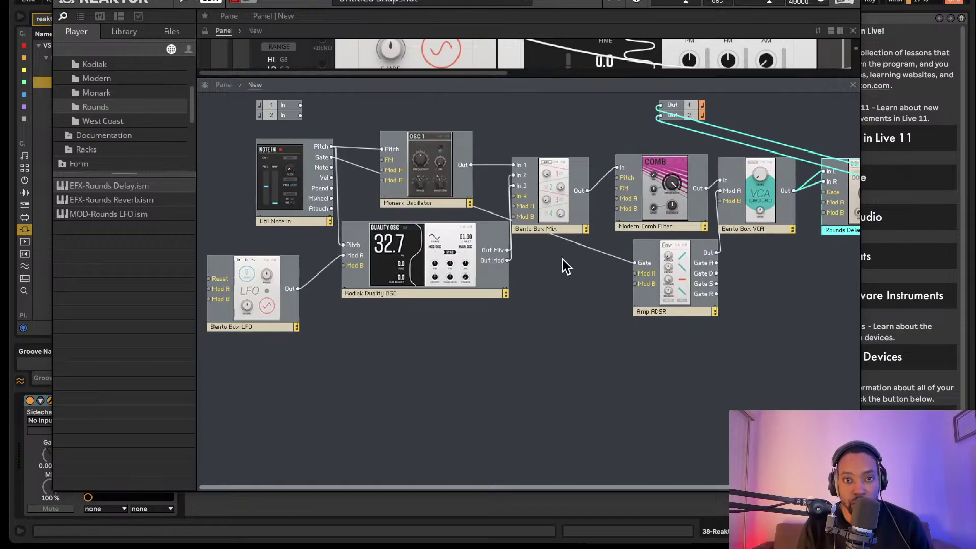
Spread the Monark Oscillator and Kodiak Duality OSC apart vertically in the structure and raise the Bento Box Mix above the Comb Filter.
{"action": "left_click_drag", "start_coordinate": [444, 186], "coordinate": [439, 194]}
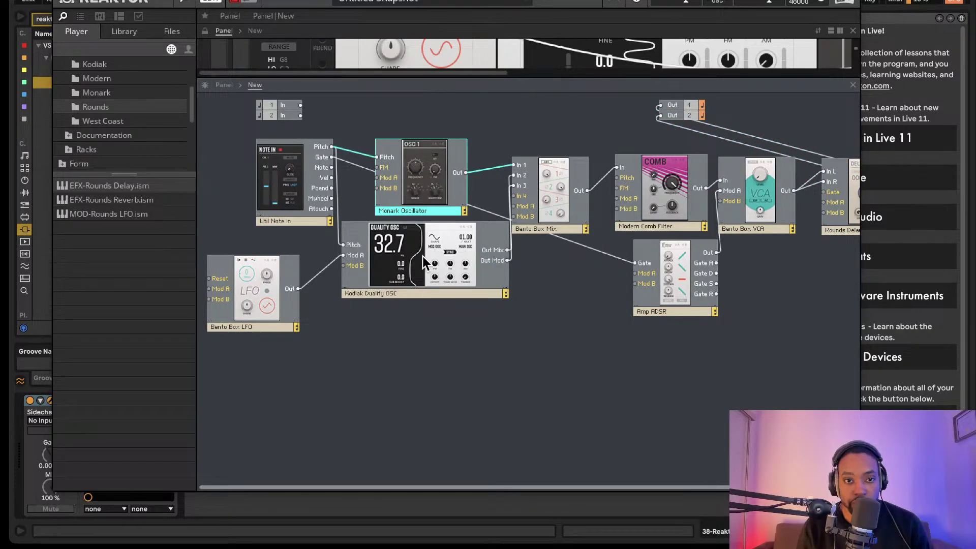
{"action": "left_click_drag", "start_coordinate": [427, 268], "coordinate": [414, 322]}
{"action": "left_click_drag", "start_coordinate": [414, 211], "coordinate": [400, 247]}
{"action": "left_click_drag", "start_coordinate": [405, 323], "coordinate": [440, 322]}
{"action": "left_click_drag", "start_coordinate": [560, 207], "coordinate": [578, 157]}
{"action": "left_click", "coordinate": [585, 267]}
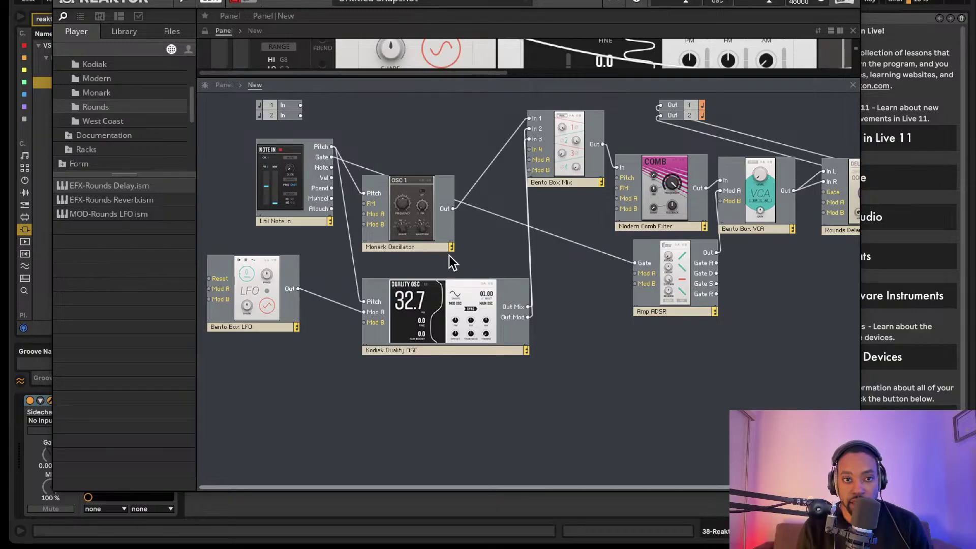
Place the LFO beside the Duality OSC, line the Mix up with the Comb Filter, and raise both oscillators to meet it.
{"action": "left_click_drag", "start_coordinate": [262, 283], "coordinate": [265, 322]}
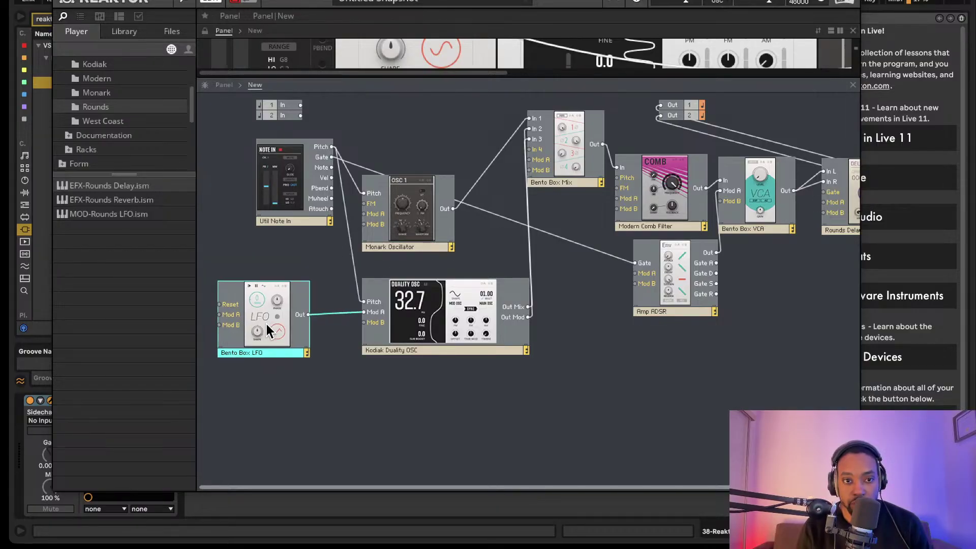
{"action": "scroll", "coordinate": [483, 221], "scroll_direction": "right", "scroll_amount": 3}
{"action": "scroll", "coordinate": [484, 216], "scroll_direction": "left", "scroll_amount": 1}
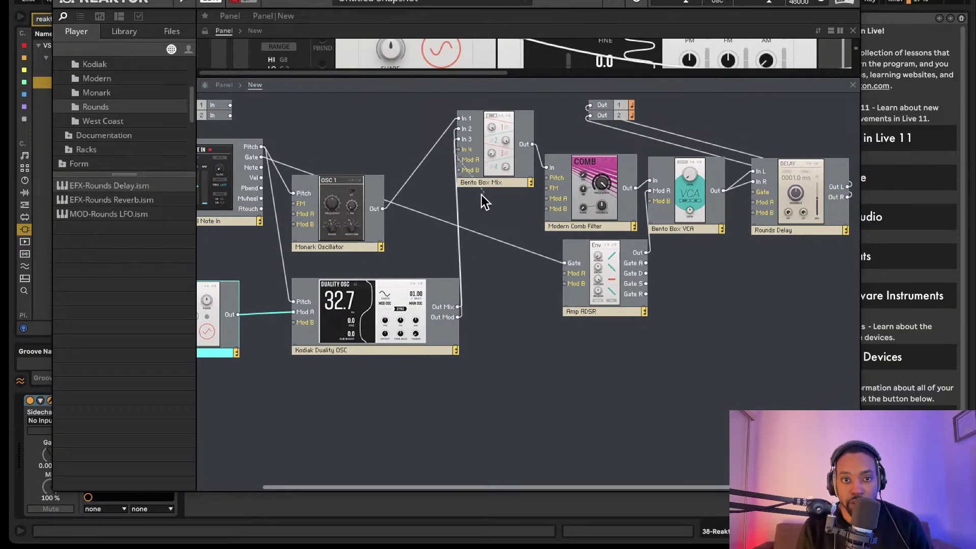
{"action": "left_click_drag", "start_coordinate": [493, 147], "coordinate": [497, 175]}
{"action": "left_click_drag", "start_coordinate": [495, 184], "coordinate": [496, 192]}
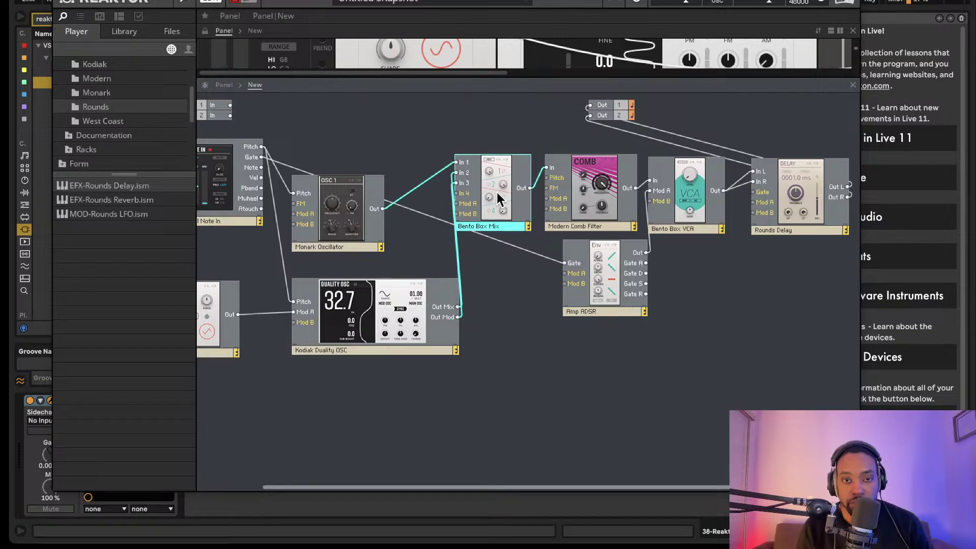
{"action": "left_click_drag", "start_coordinate": [356, 211], "coordinate": [361, 185]}
{"action": "left_click_drag", "start_coordinate": [354, 295], "coordinate": [352, 269]}
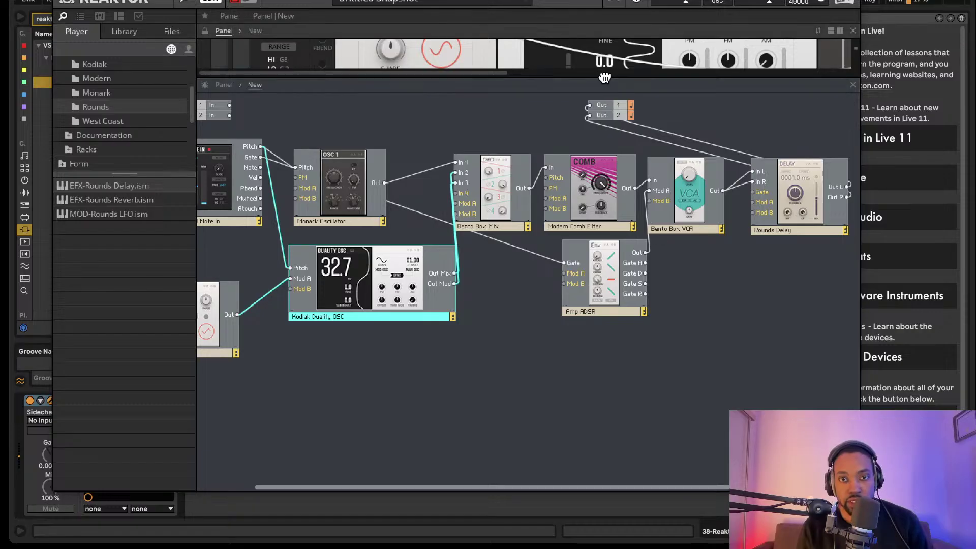
Enlarge the panel area and set the Duality OSC's fine tuning to 5.4.
{"action": "left_click_drag", "start_coordinate": [607, 81], "coordinate": [599, 303]}
{"action": "scroll", "coordinate": [607, 163], "scroll_direction": "up", "scroll_amount": 3}
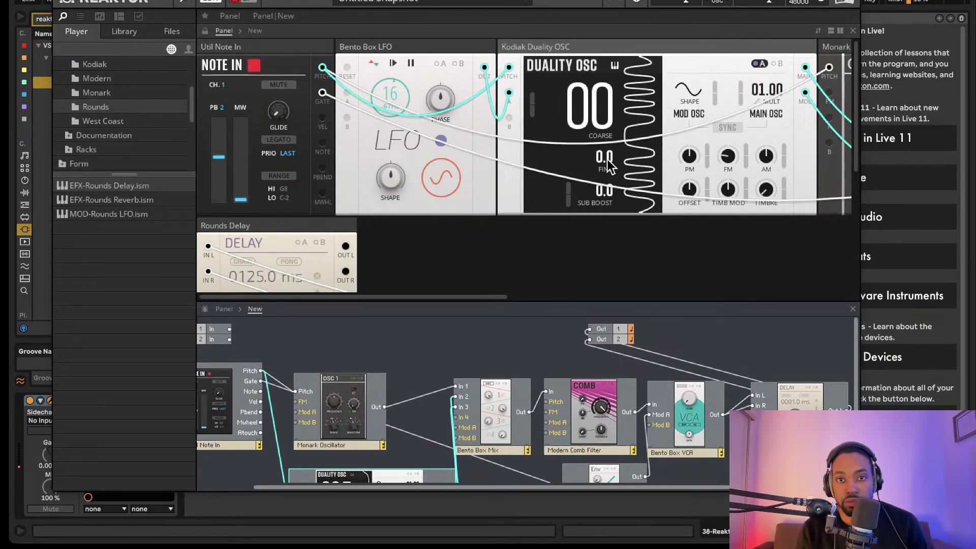
{"action": "mouse_move", "coordinate": [606, 158]}
{"action": "left_mouse_down"}
{"action": "mouse_move", "coordinate": [605, 41]}
{"action": "mouse_move", "coordinate": [605, 208]}
{"action": "mouse_move", "coordinate": [614, 162]}
{"action": "left_mouse_up"}
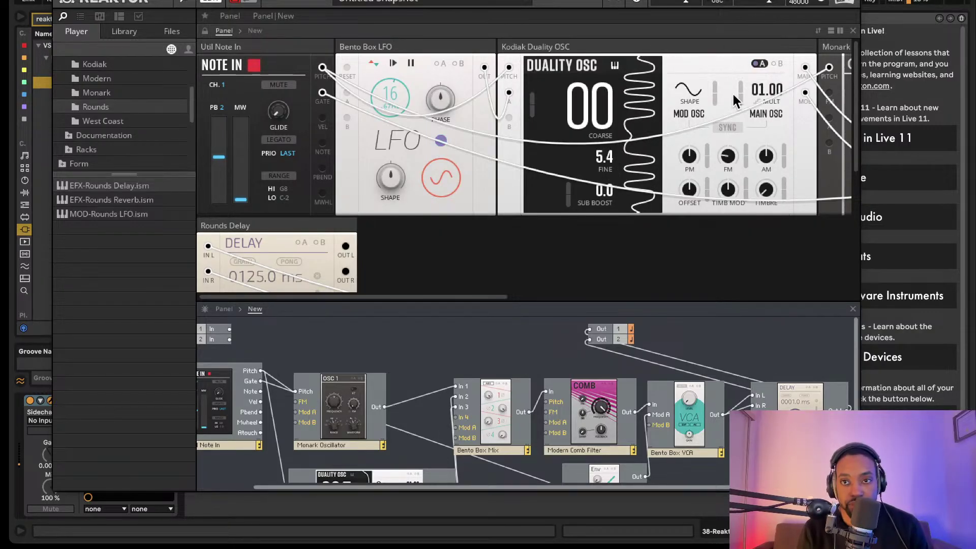
Adjust the Modern Comb Filter's feedback to slightly above its middle position.
{"action": "scroll", "coordinate": [700, 138], "scroll_direction": "right", "scroll_amount": 10}
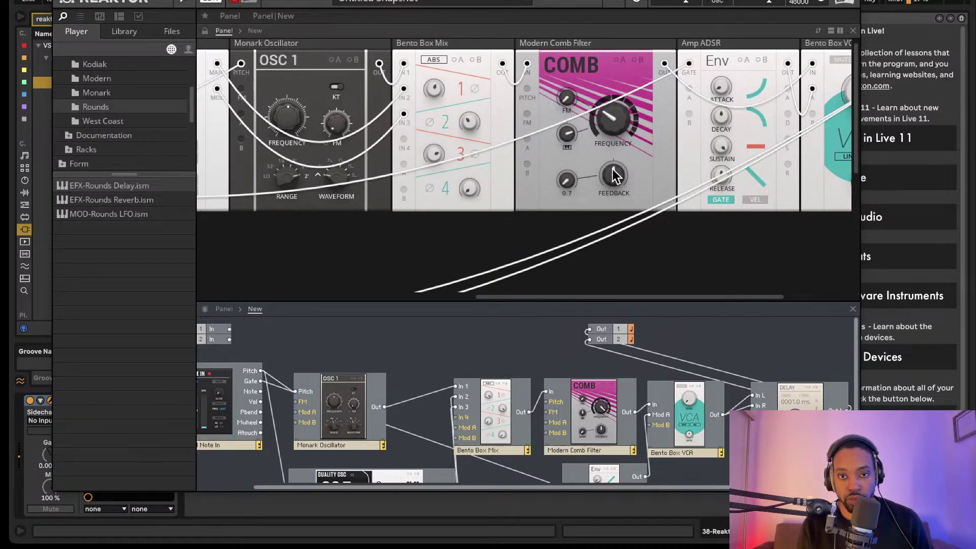
{"action": "left_click_drag", "start_coordinate": [616, 175], "coordinate": [624, 108]}
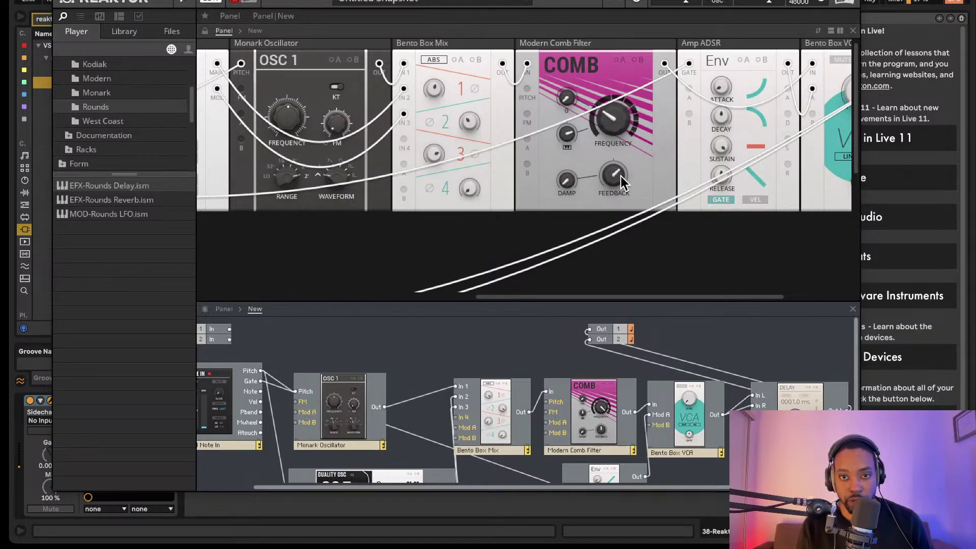
{"action": "left_click_drag", "start_coordinate": [616, 175], "coordinate": [621, 178]}
Lengthen the Amp ADSR's release to 697 ms.
{"action": "scroll", "coordinate": [813, 102], "scroll_direction": "right", "scroll_amount": 5}
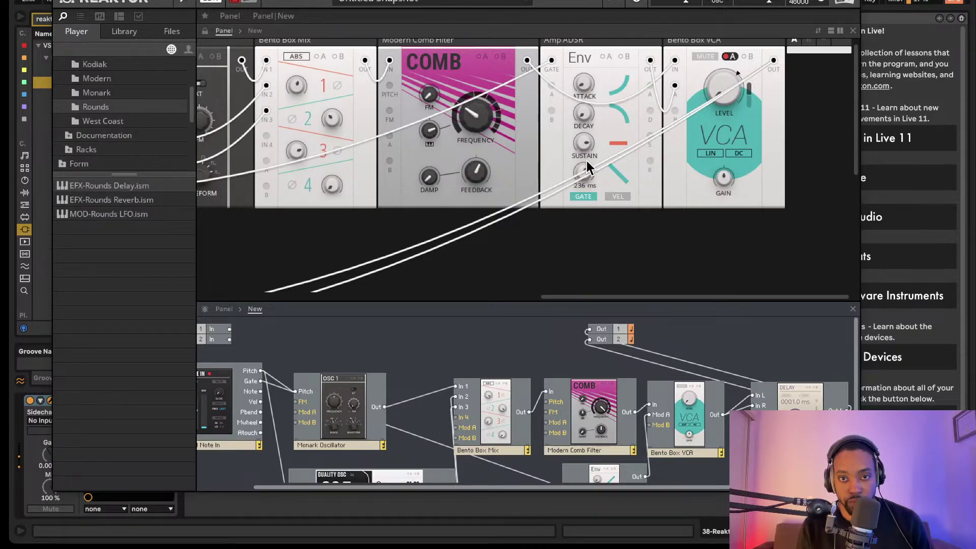
{"action": "left_click_drag", "start_coordinate": [586, 160], "coordinate": [584, 210]}
{"action": "left_click_drag", "start_coordinate": [584, 163], "coordinate": [601, 110]}
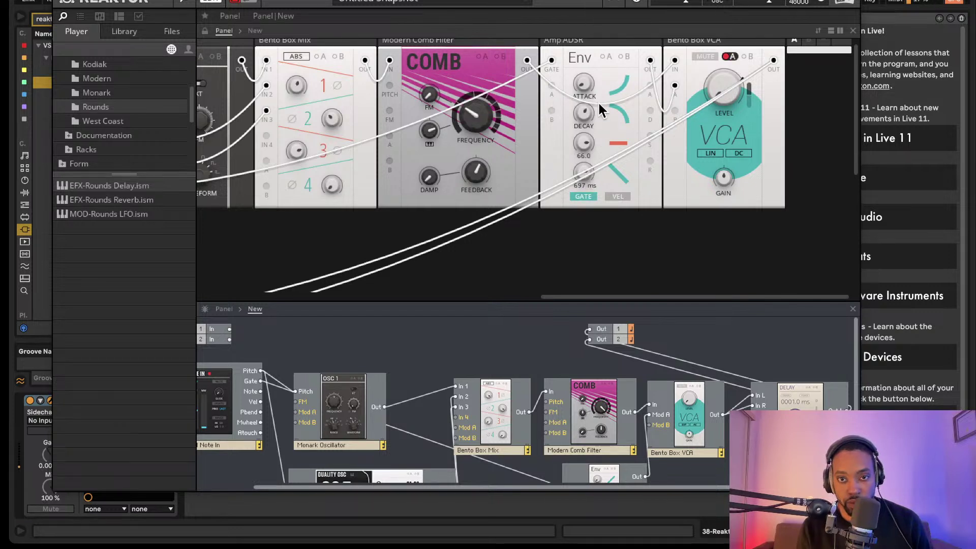
{"action": "mouse_move", "coordinate": [586, 123]}
Try a coarse tuning of -06 on the Duality OSC, reset it, and set it to 12.
{"action": "scroll", "coordinate": [438, 155], "scroll_direction": "left", "scroll_amount": 10}
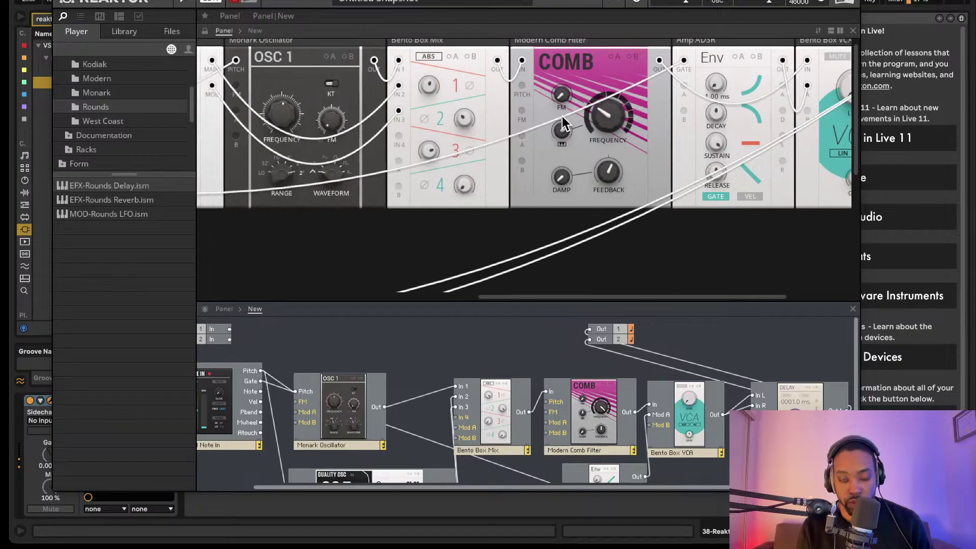
{"action": "scroll", "coordinate": [438, 155], "scroll_direction": "left", "scroll_amount": 5}
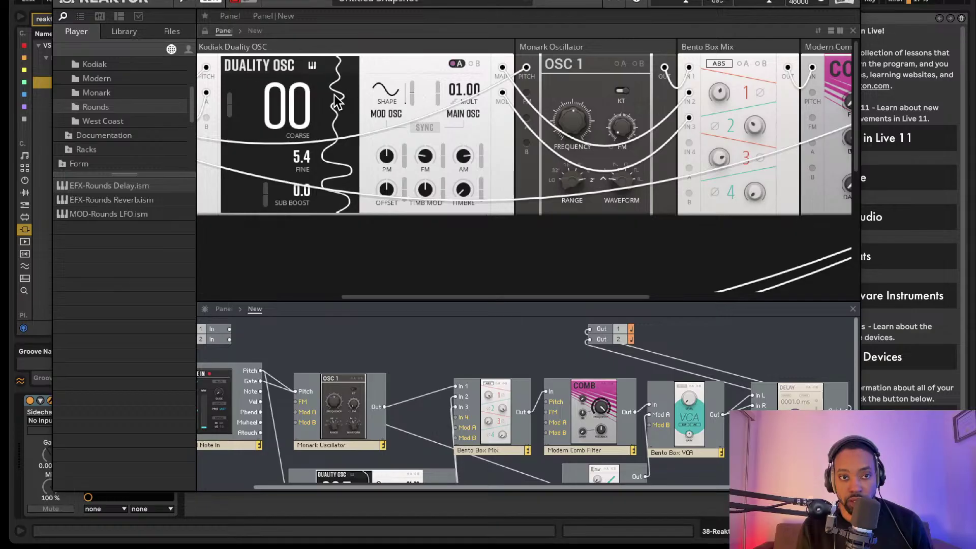
{"action": "left_click_drag", "start_coordinate": [311, 111], "coordinate": [380, 118]}
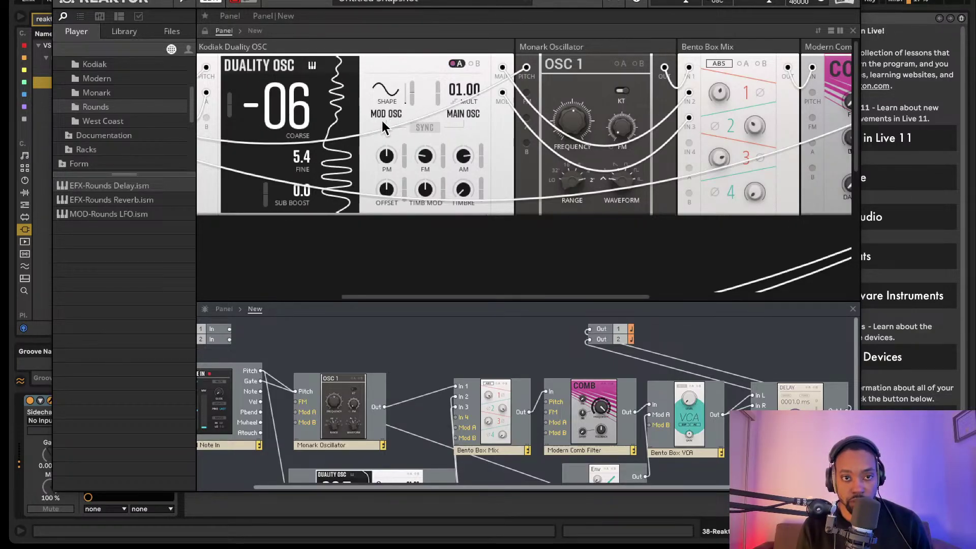
{"action": "double_click", "coordinate": [298, 104]}
{"action": "left_click_drag", "start_coordinate": [297, 105], "coordinate": [304, 64]}
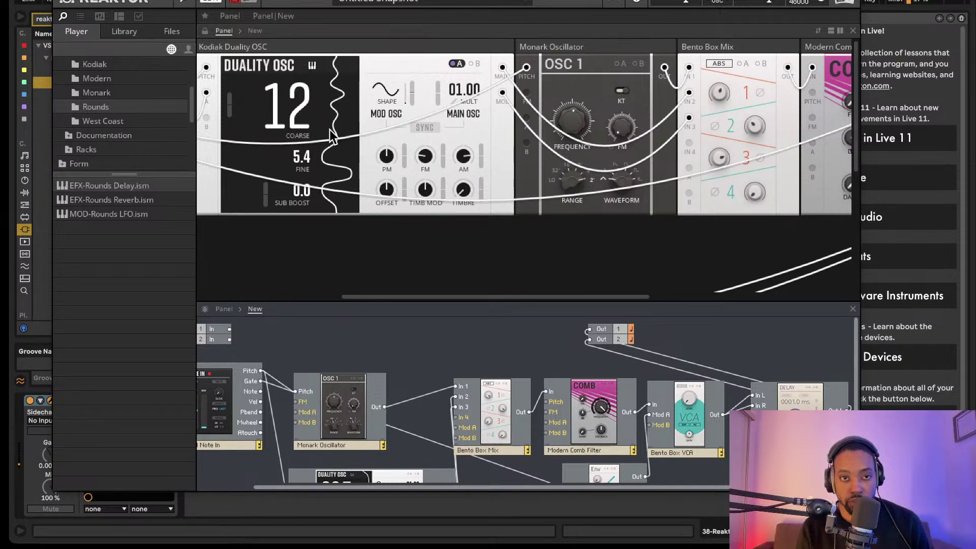
Switch the Bento Box LFO's waveform to the stepped random shape.
{"action": "scroll", "coordinate": [343, 131], "scroll_direction": "left", "scroll_amount": 5}
{"action": "scroll", "coordinate": [371, 163], "scroll_direction": "left", "scroll_amount": 2}
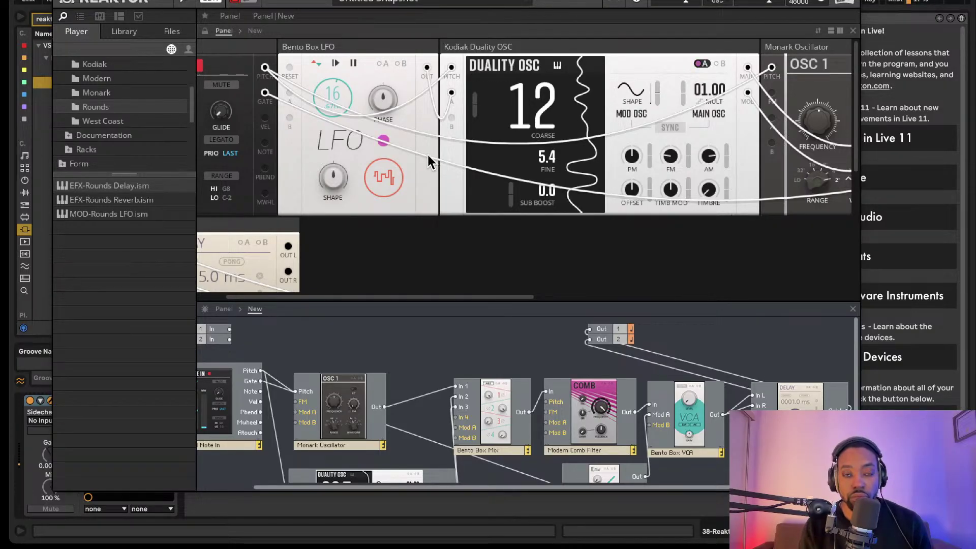
{"action": "scroll", "coordinate": [411, 133], "scroll_direction": "left", "scroll_amount": 2}
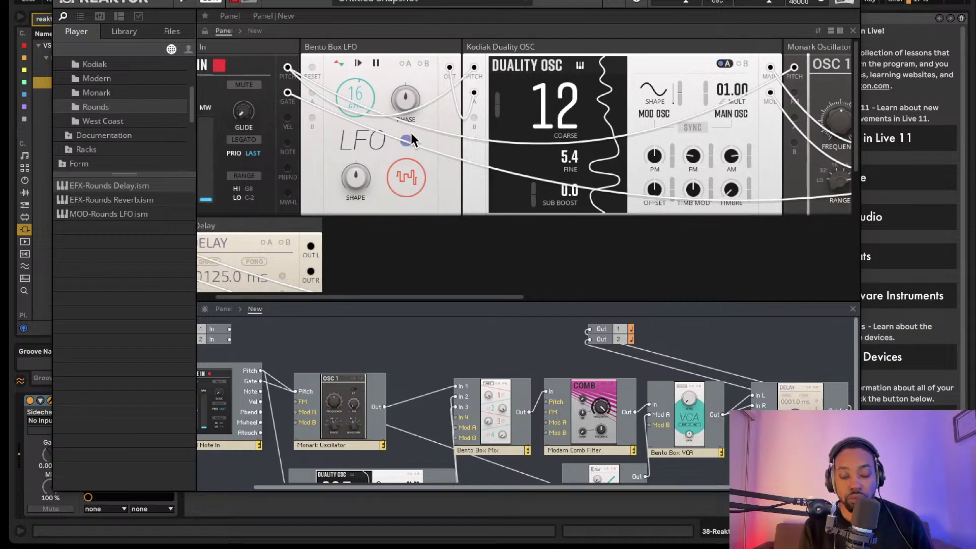
Review the Rounds Delay panel, enlarge the structure area, and examine the signal path from the oscillators to the Rounds Delay.
{"action": "scroll", "coordinate": [401, 139], "scroll_direction": "down", "scroll_amount": 3}
{"action": "scroll", "coordinate": [404, 140], "scroll_direction": "down", "scroll_amount": 1}
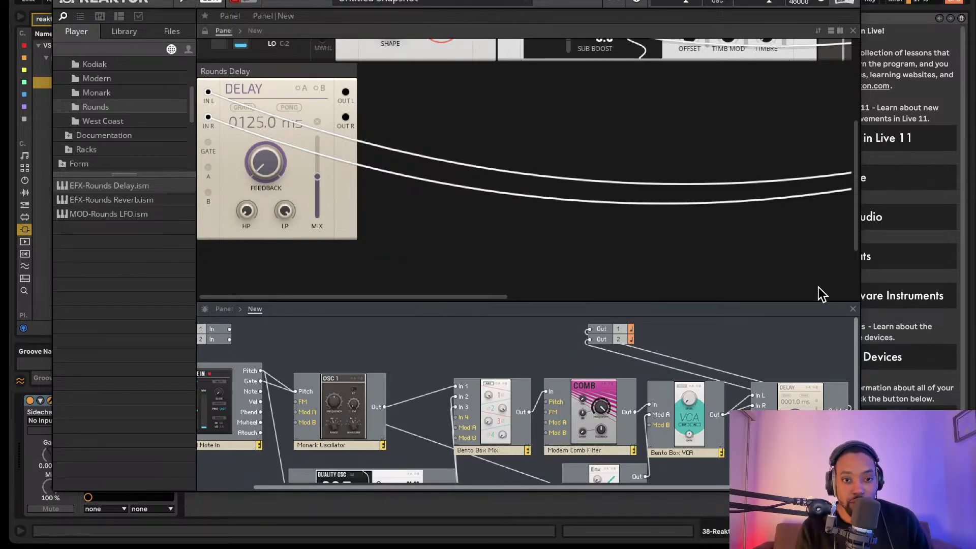
{"action": "left_click_drag", "start_coordinate": [607, 303], "coordinate": [629, 135]}
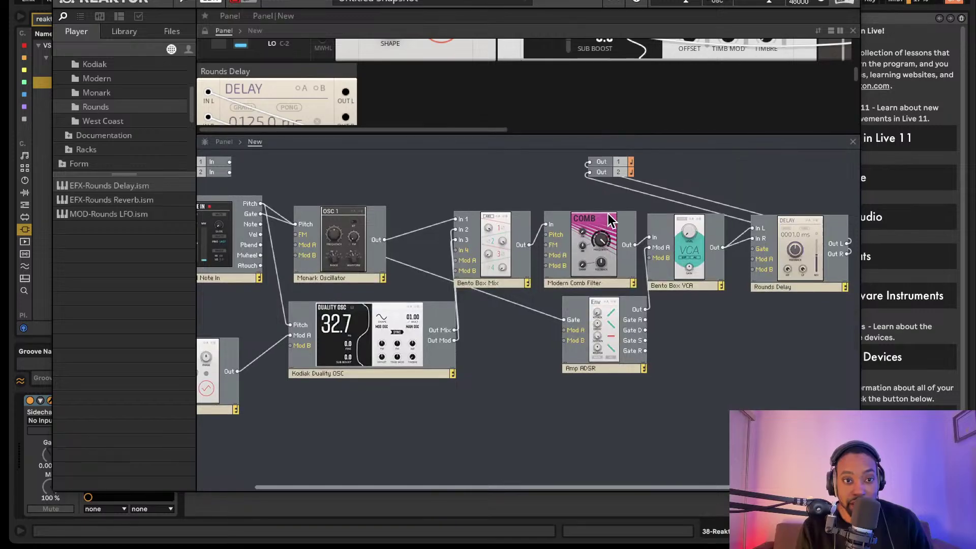
{"action": "scroll", "coordinate": [610, 220], "scroll_direction": "left", "scroll_amount": 3}
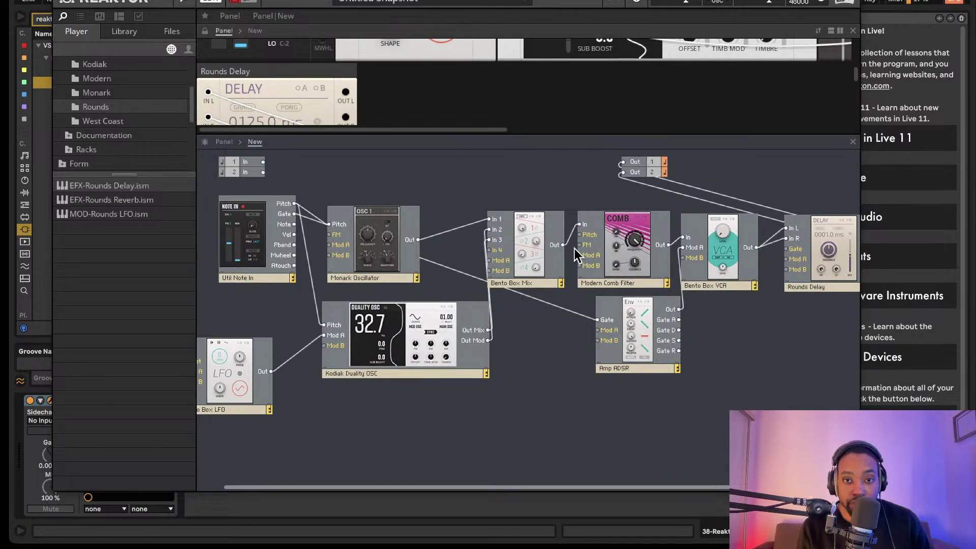
{"action": "scroll", "coordinate": [718, 273], "scroll_direction": "left", "scroll_amount": 2}
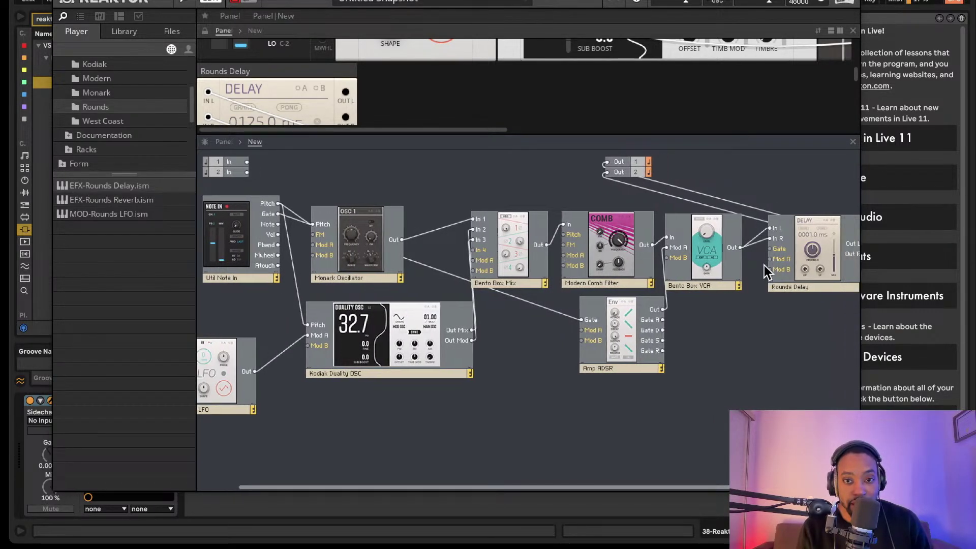
{"action": "scroll", "coordinate": [718, 187], "scroll_direction": "right", "scroll_amount": 4}
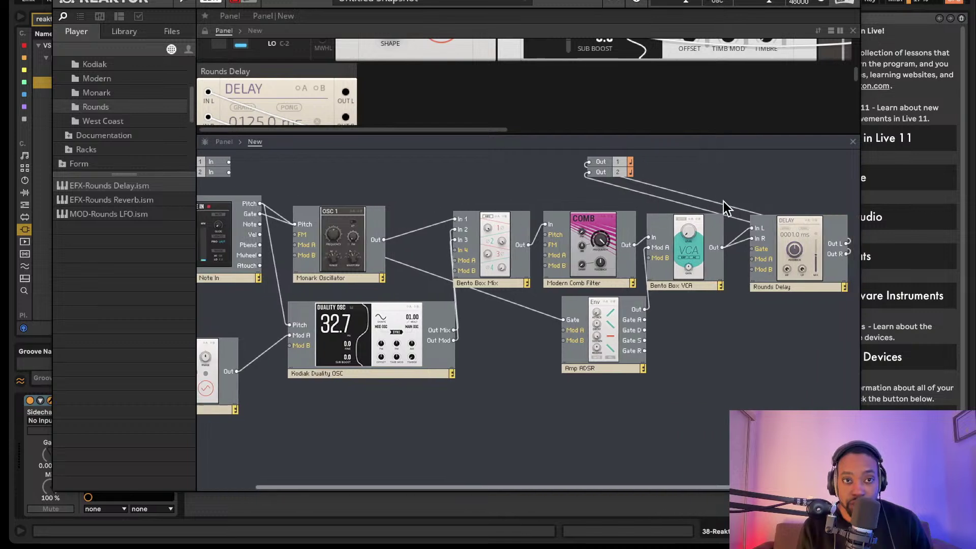